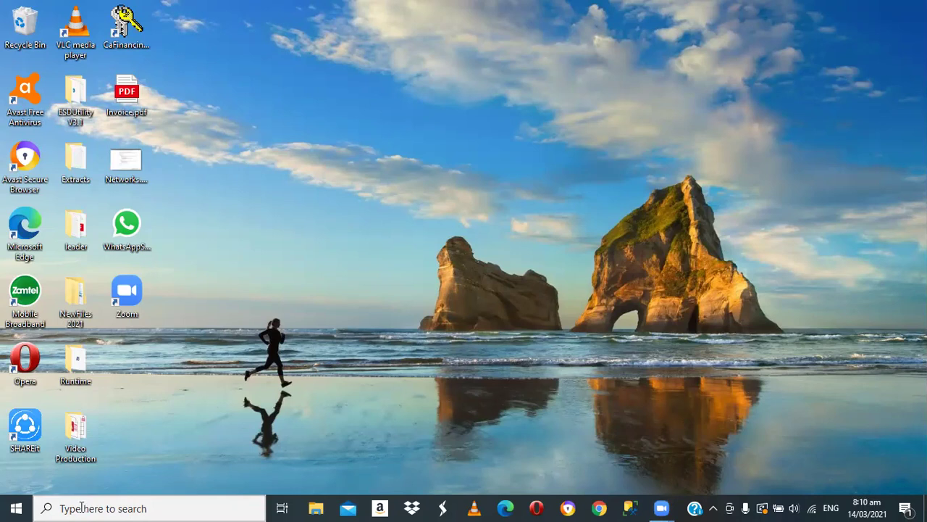
- Search Windows for 'device manager' and launch Device Manager from the results
{"action": "left_click", "coordinate": [81, 507]}
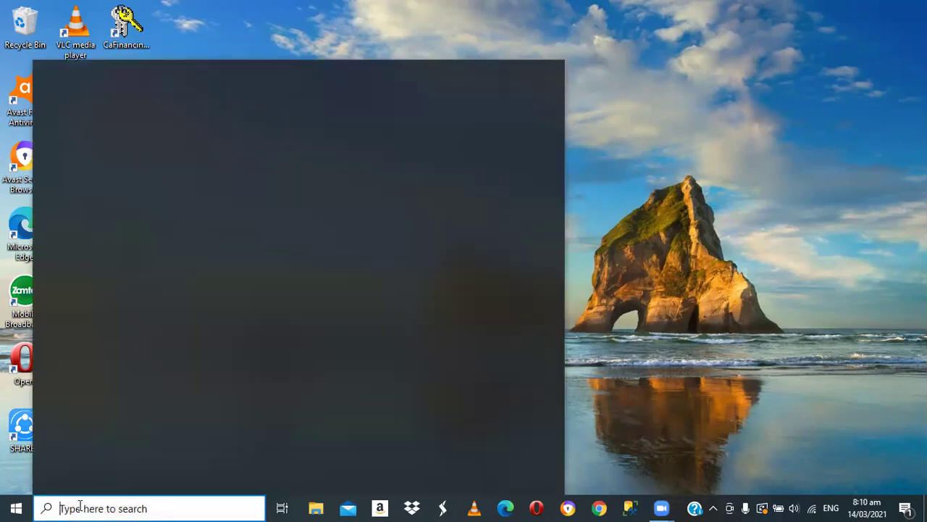
{"action": "type", "text": "de"}
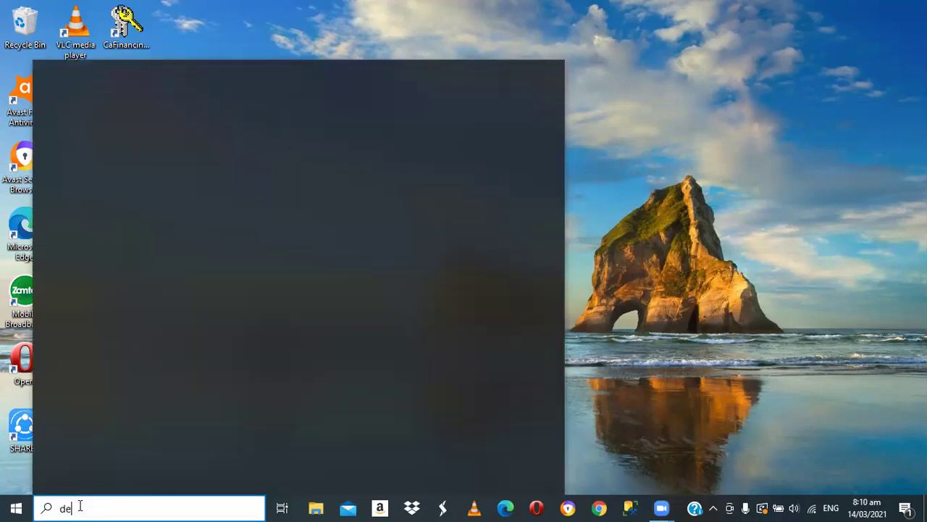
{"action": "type", "text": "v"}
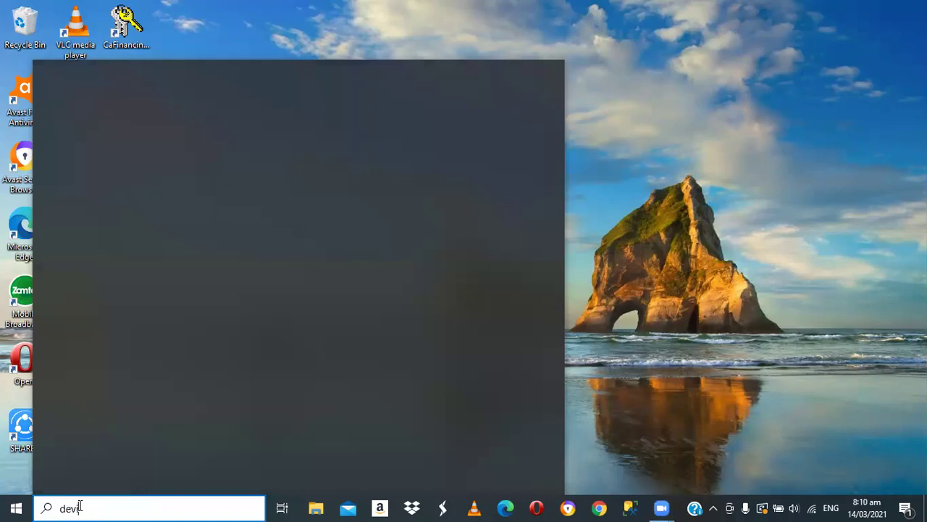
{"action": "type", "text": "ice m"}
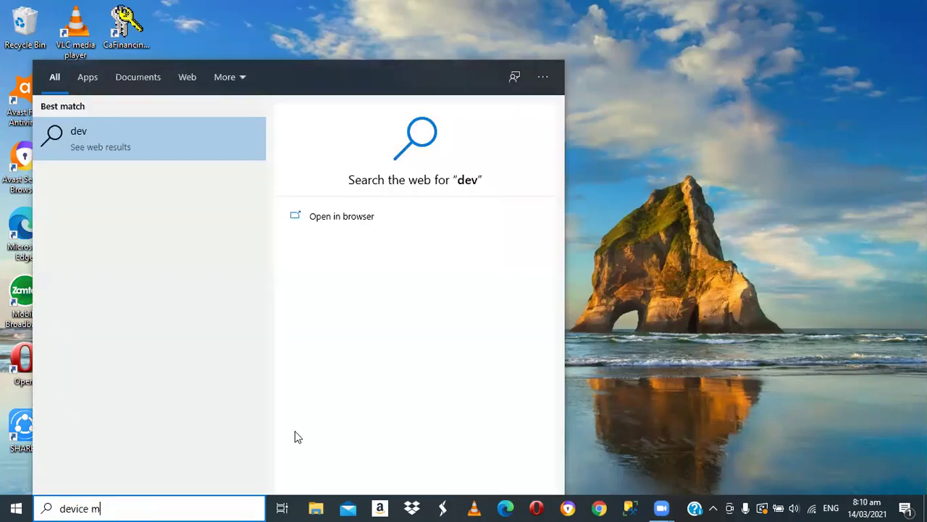
{"action": "type", "text": "ana"}
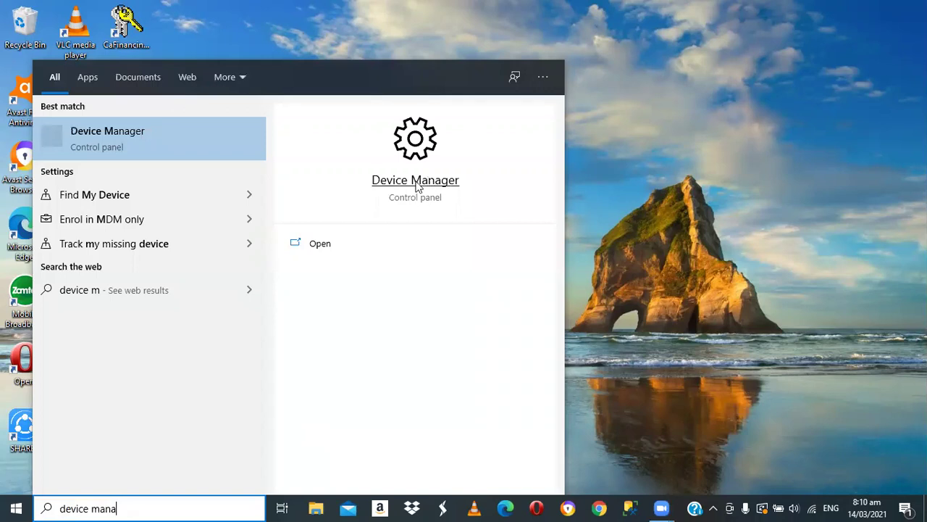
{"action": "type", "text": "ger"}
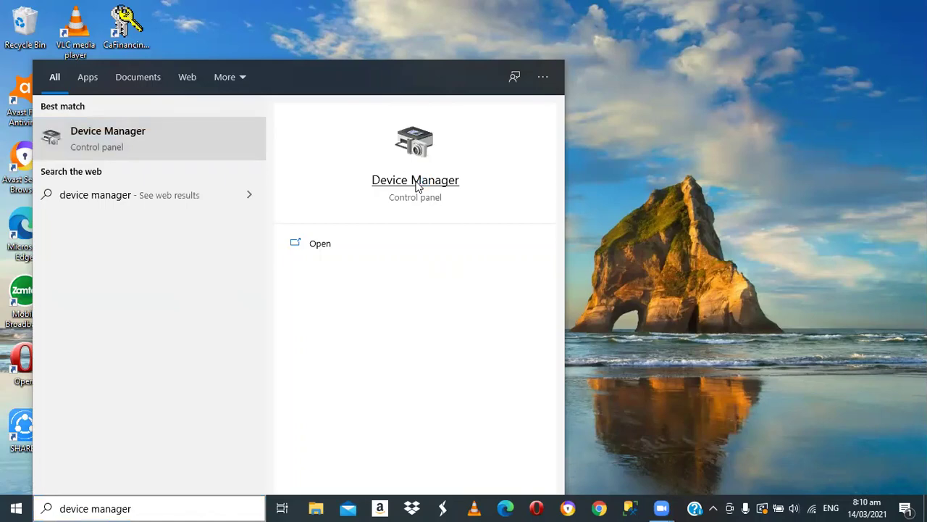
{"action": "left_click", "coordinate": [416, 181]}
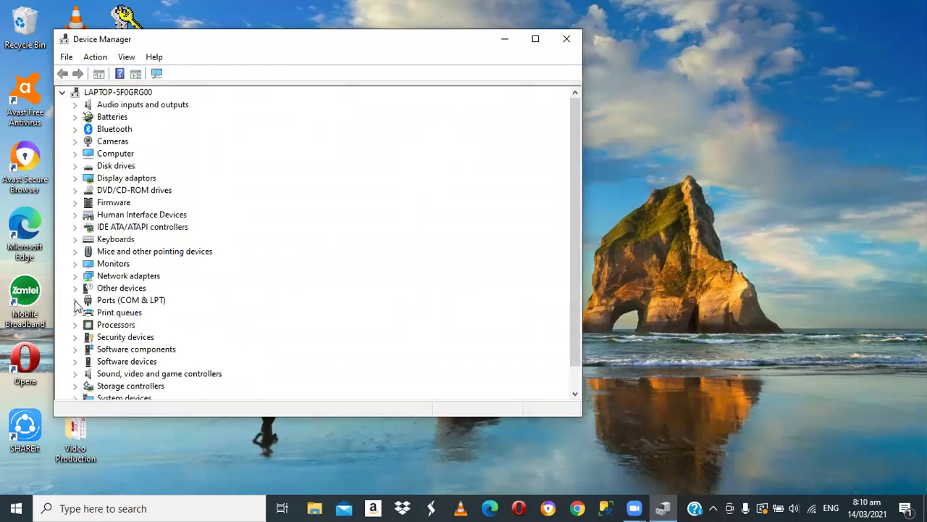
- Confirm PI USB to Serial is on COM4 under Ports (COM & LPT), then close Device Manager
{"action": "left_click", "coordinate": [74, 300]}
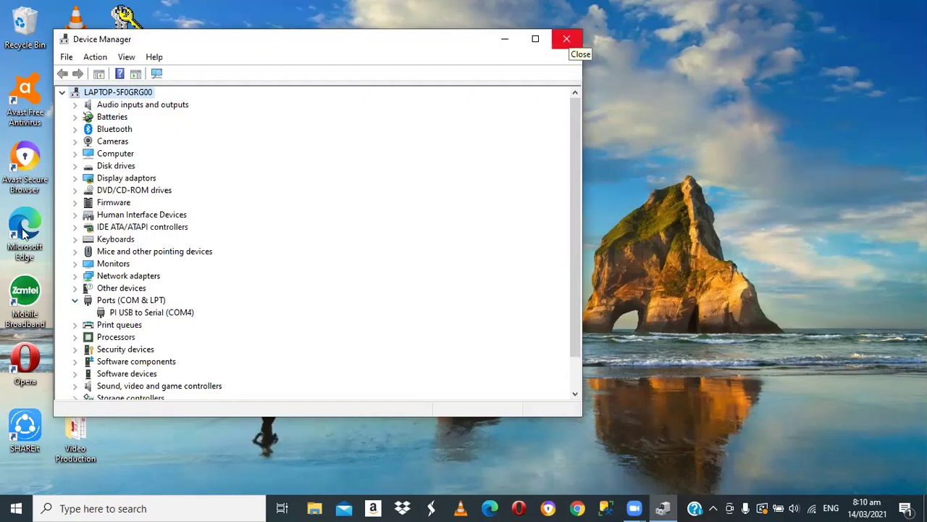
{"action": "left_click", "coordinate": [569, 41]}
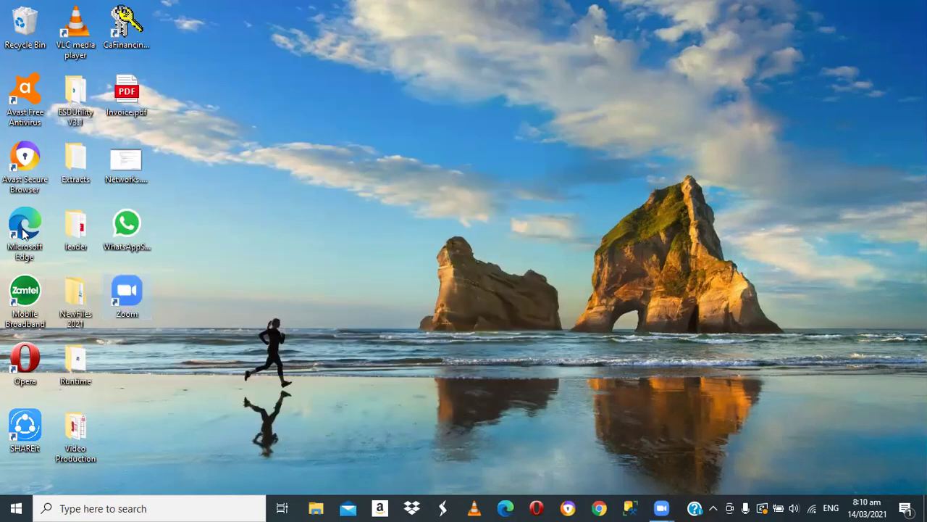
- Run ESDUtility.exe from the ESDUtility V3.1 folder to show the IS-100 ESD Status page
{"action": "double_click", "coordinate": [76, 109]}
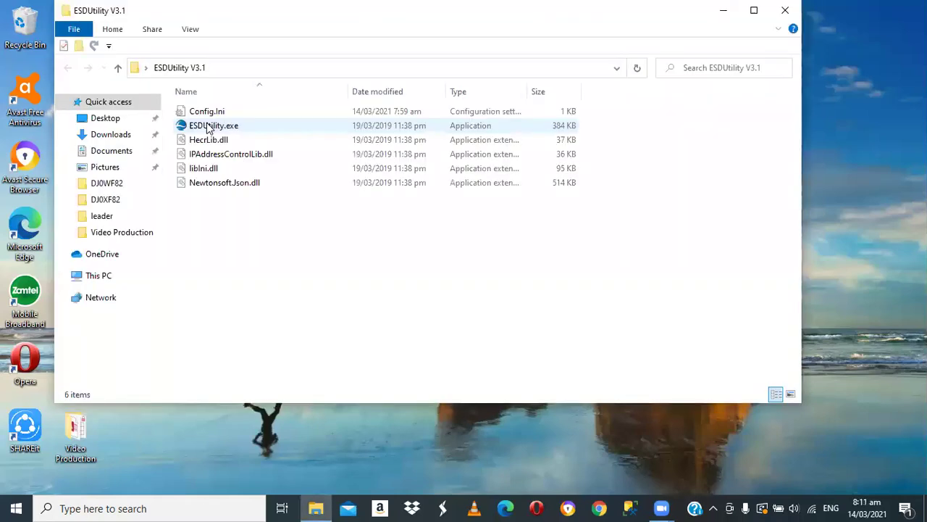
{"action": "double_click", "coordinate": [210, 127]}
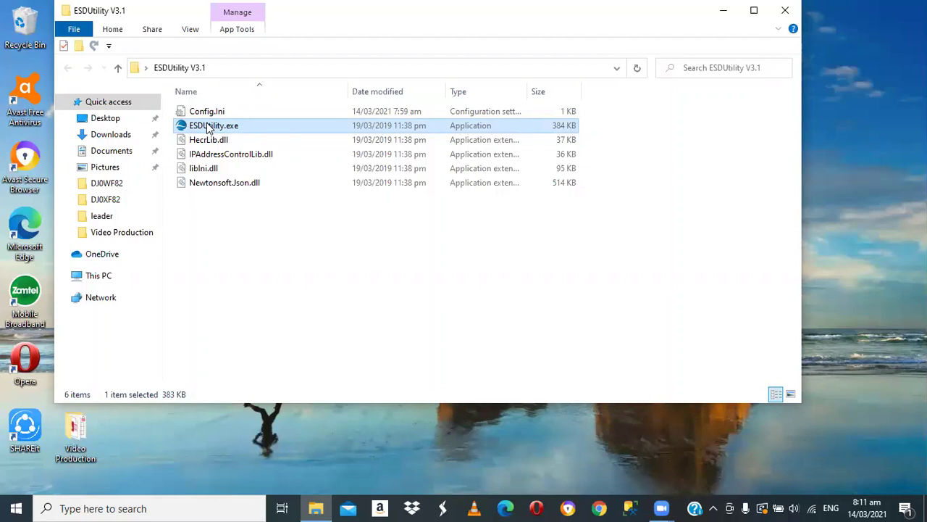
{"action": "double_click", "coordinate": [208, 126]}
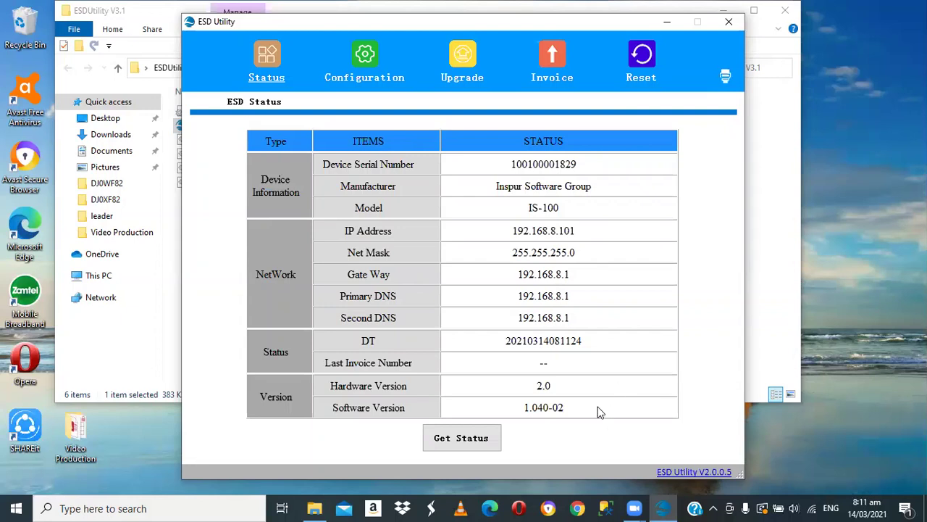
- Refresh the ESD invoice details, showing 29 invoices remaining, then close ESD Utility
{"action": "left_click", "coordinate": [551, 61]}
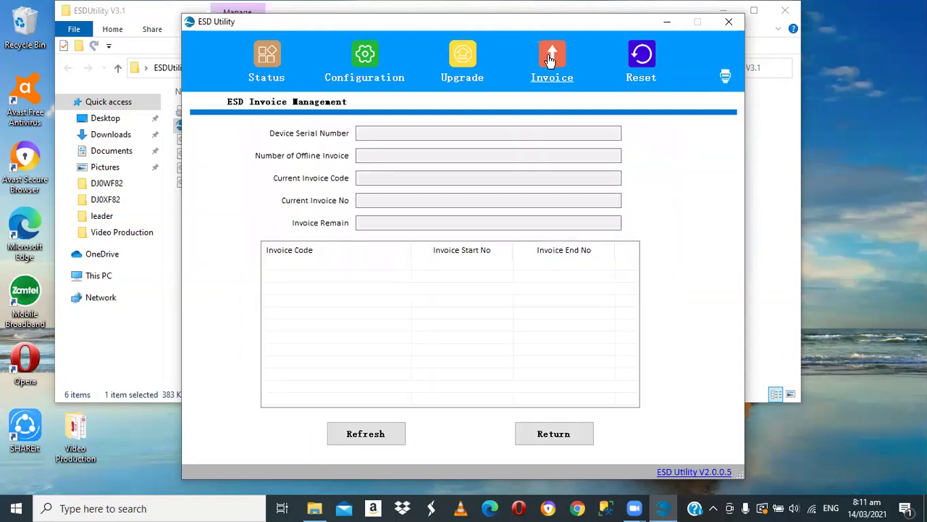
{"action": "left_click", "coordinate": [364, 439]}
{"action": "left_click", "coordinate": [365, 439]}
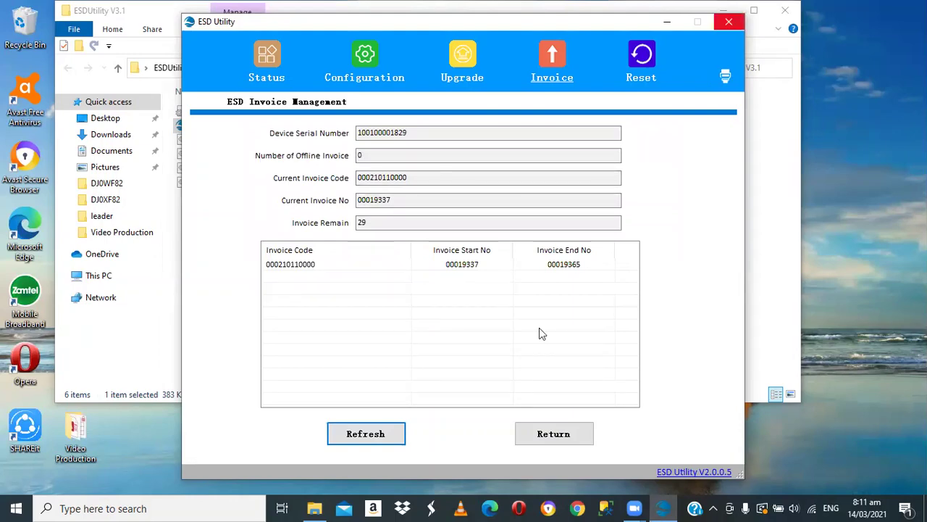
{"action": "key", "text": "alt+F4"}
{"action": "key", "text": "alt+F4"}
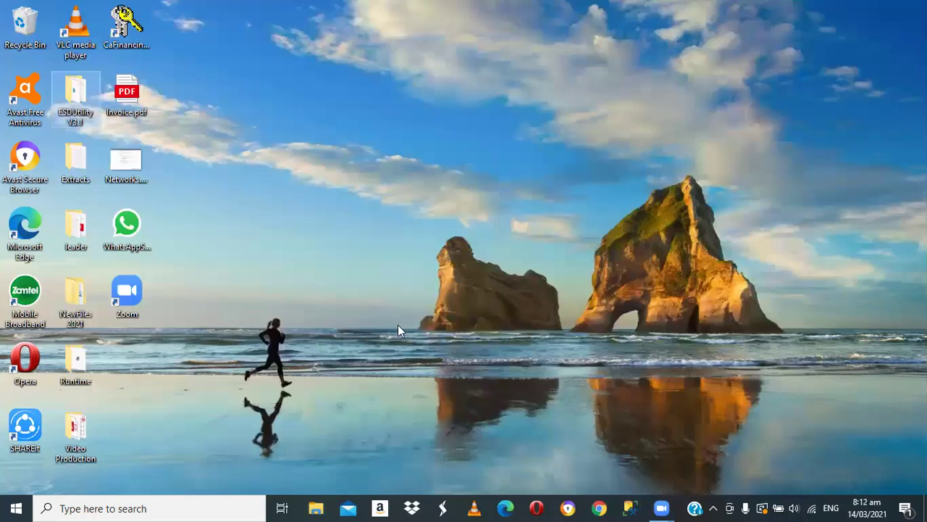
- Launch the CaFinancing database and accept the Access security notice
{"action": "left_click", "coordinate": [121, 24]}
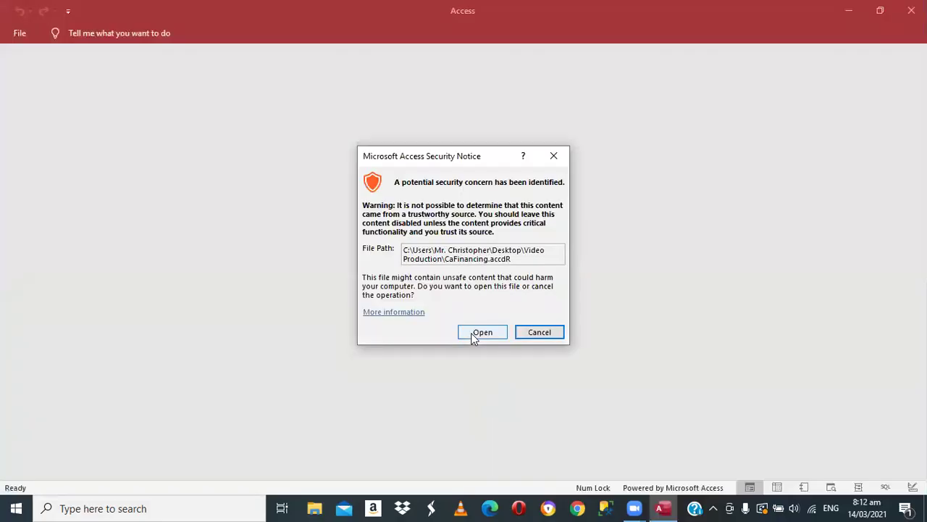
{"action": "left_click", "coordinate": [479, 333]}
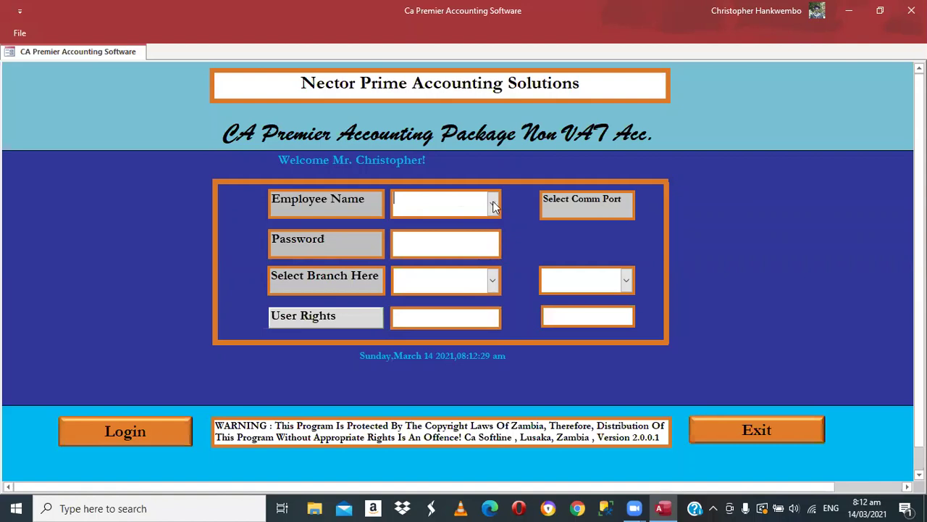
- Log in as Admin Manager with the password, Main Stores branch and Com4 port
{"action": "key", "text": "F4"}
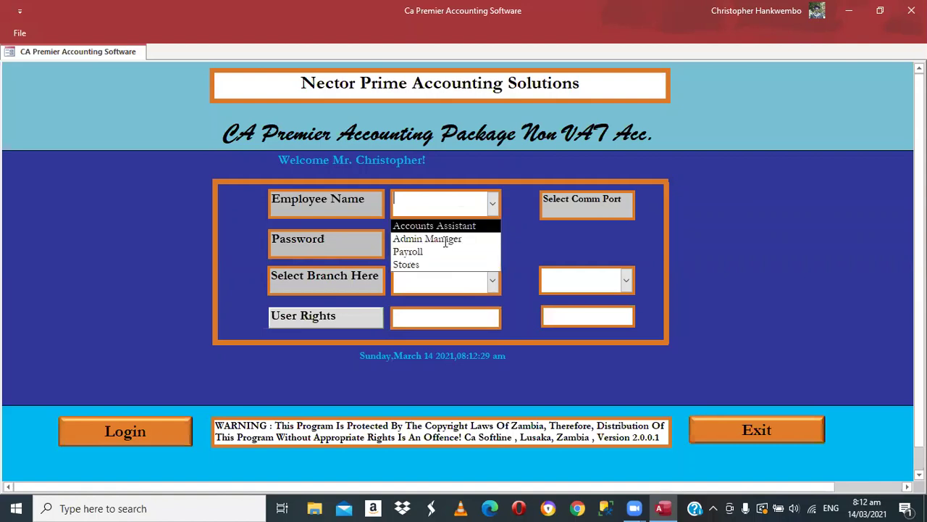
{"action": "left_click", "coordinate": [446, 239]}
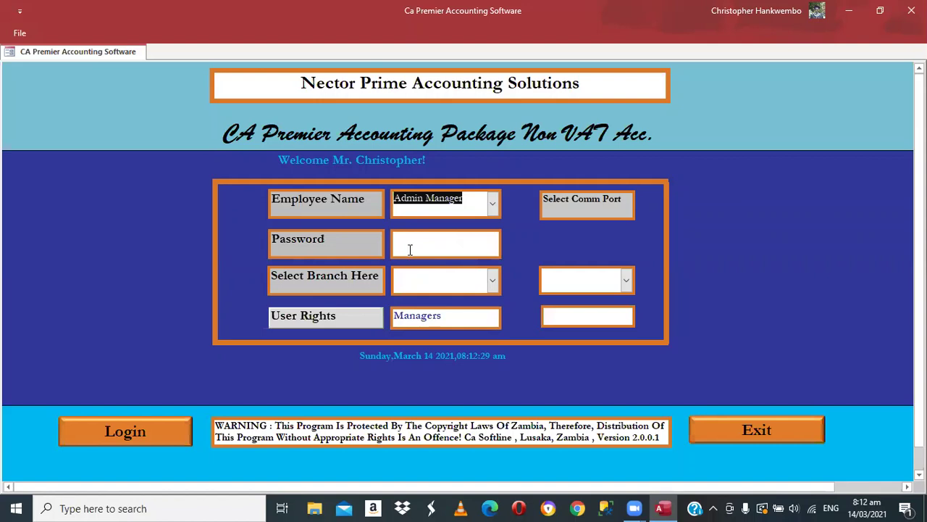
{"action": "left_click", "coordinate": [410, 250]}
{"action": "type", "text": "****"}
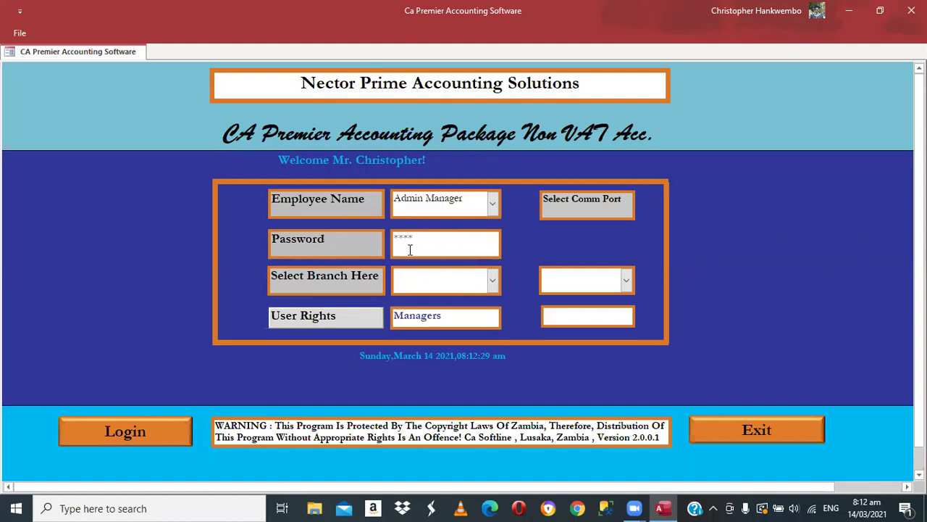
{"action": "left_click", "coordinate": [493, 284]}
{"action": "key", "text": "Return"}
{"action": "left_click", "coordinate": [587, 307]}
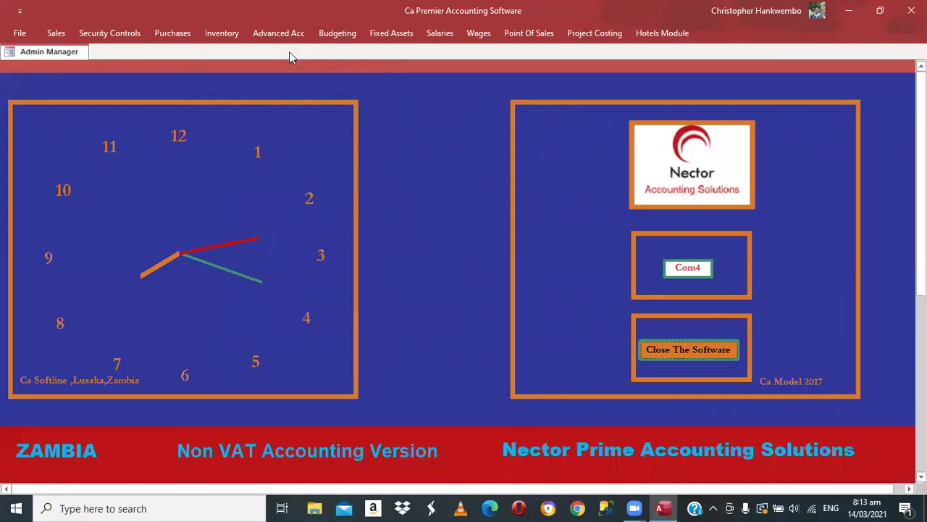
- Browse the product records from Rent for Flat Number 24 to Sugar 50 Kgs and back, then close the form
{"action": "left_click", "coordinate": [218, 36]}
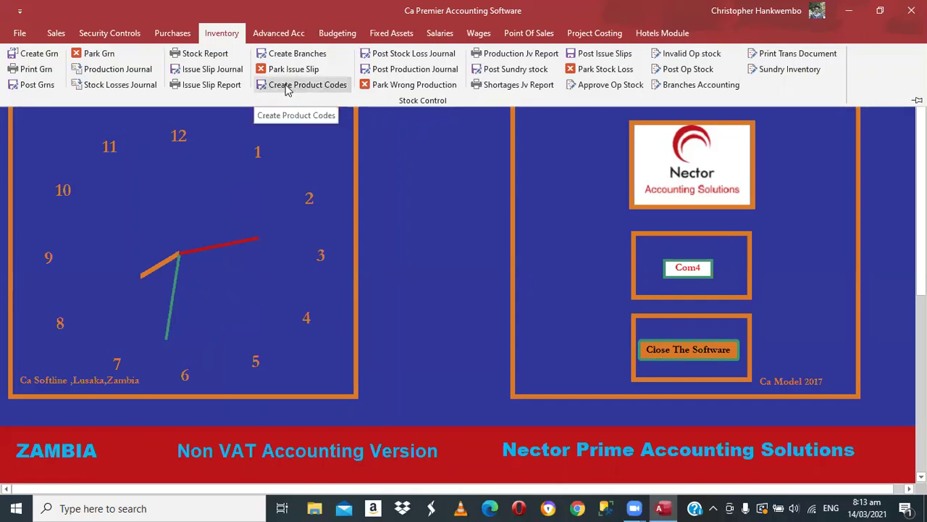
{"action": "left_click", "coordinate": [284, 85]}
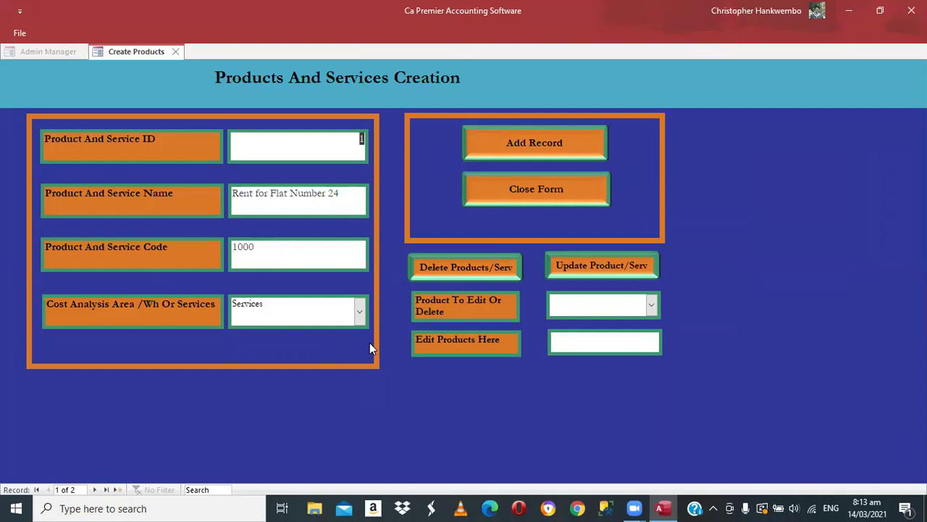
{"action": "left_click", "coordinate": [94, 490]}
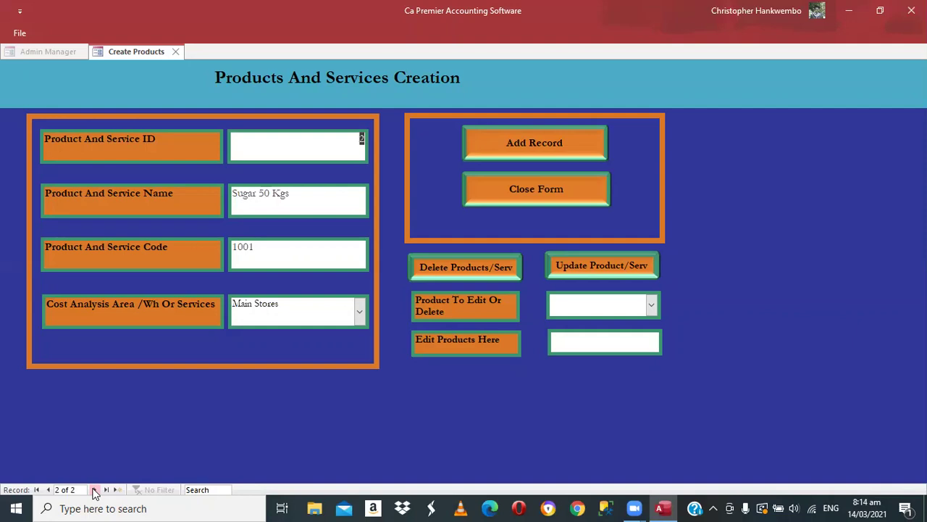
{"action": "left_click", "coordinate": [94, 491]}
{"action": "left_click", "coordinate": [49, 491]}
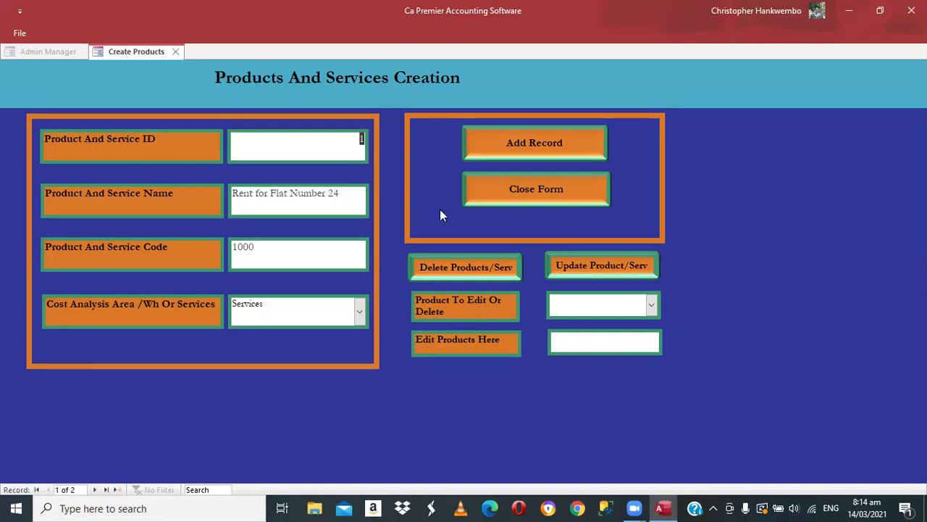
{"action": "left_click", "coordinate": [519, 189]}
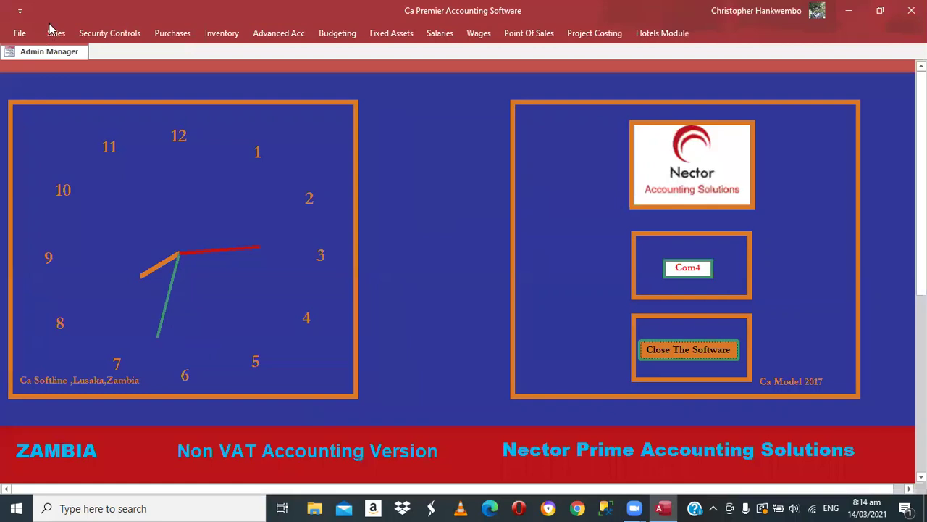
- Open Change Prices showing Rent for Flat Number 24 at 24,000.00, keeping Sales invoice Mode
{"action": "left_click", "coordinate": [52, 30]}
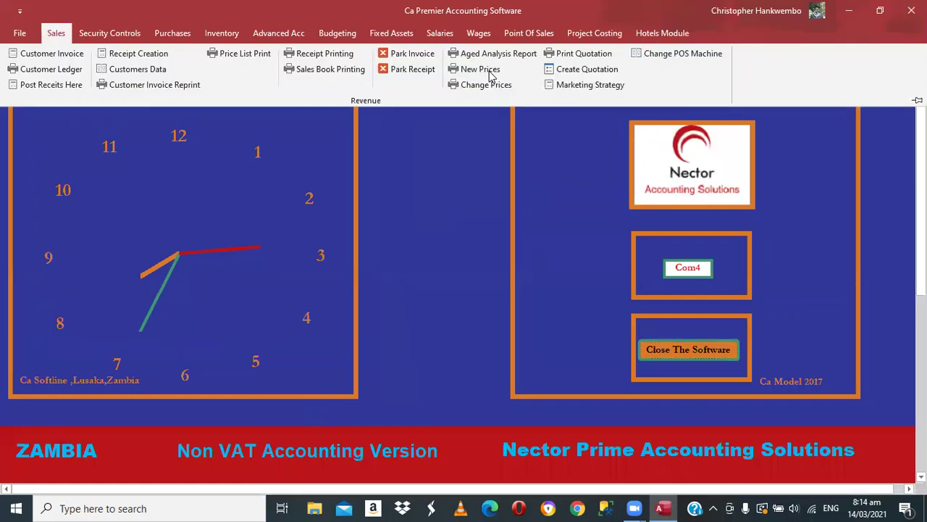
{"action": "left_click", "coordinate": [489, 71]}
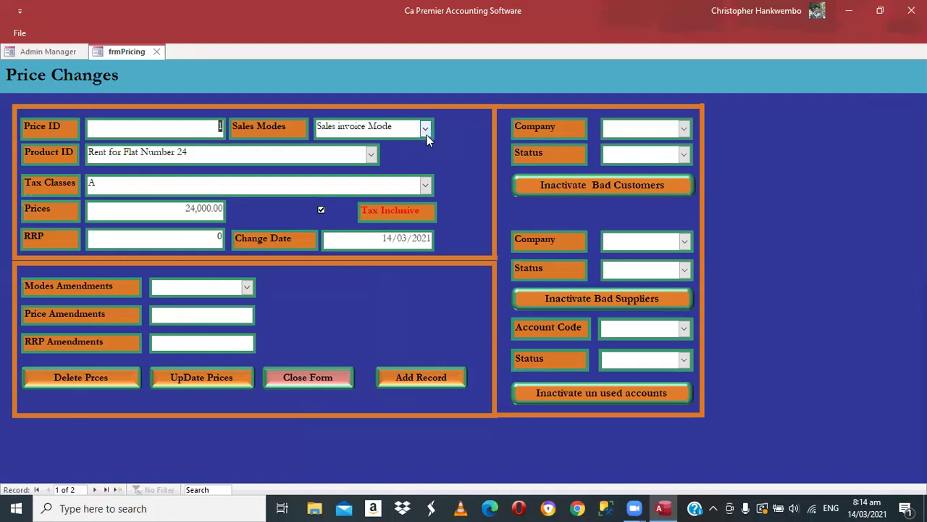
{"action": "left_click", "coordinate": [426, 130]}
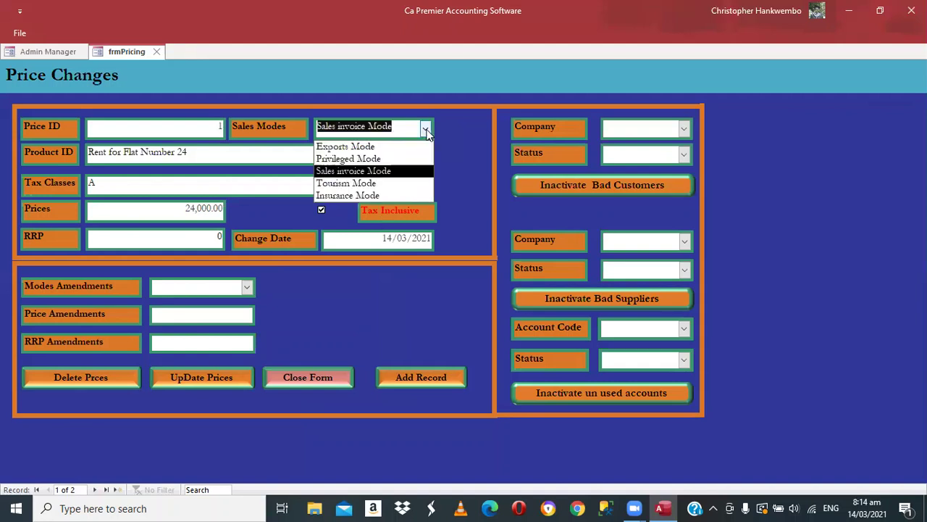
{"action": "left_click", "coordinate": [394, 176]}
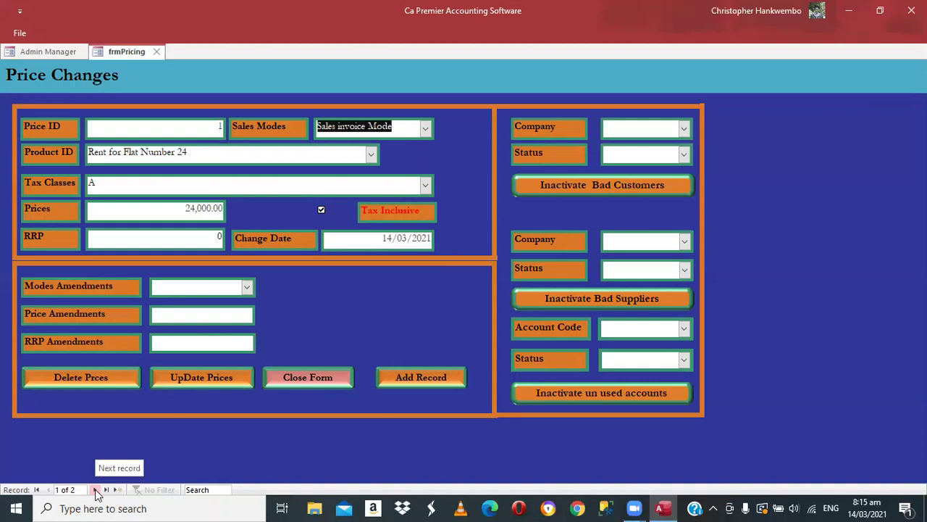
- Check the Sugar 50 Kgs price record's sales mode and tax class B, then close Price Changes
{"action": "left_click", "coordinate": [97, 491]}
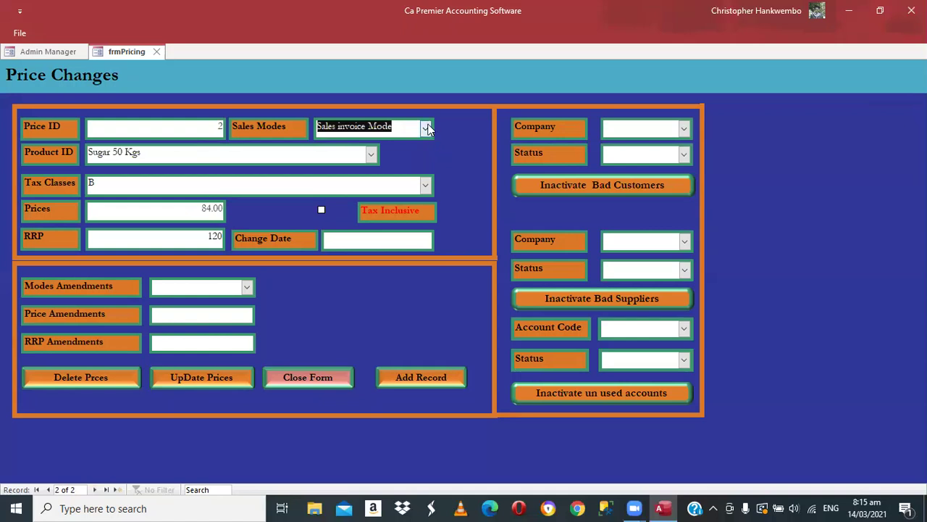
{"action": "left_click", "coordinate": [426, 129]}
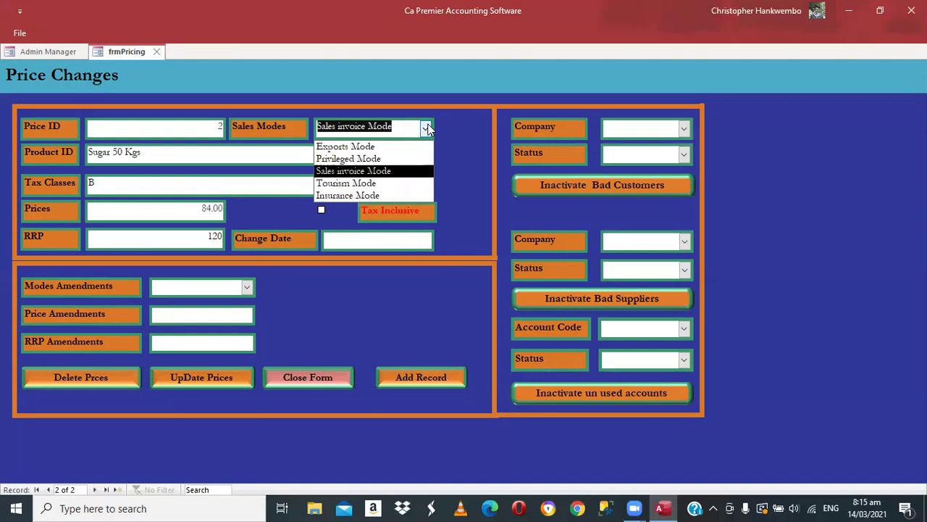
{"action": "left_click", "coordinate": [455, 181]}
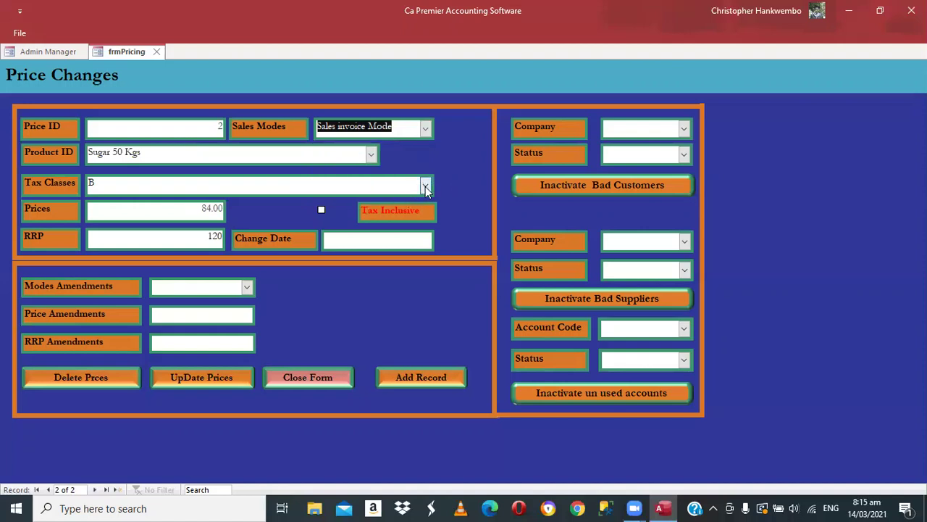
{"action": "left_click", "coordinate": [426, 187]}
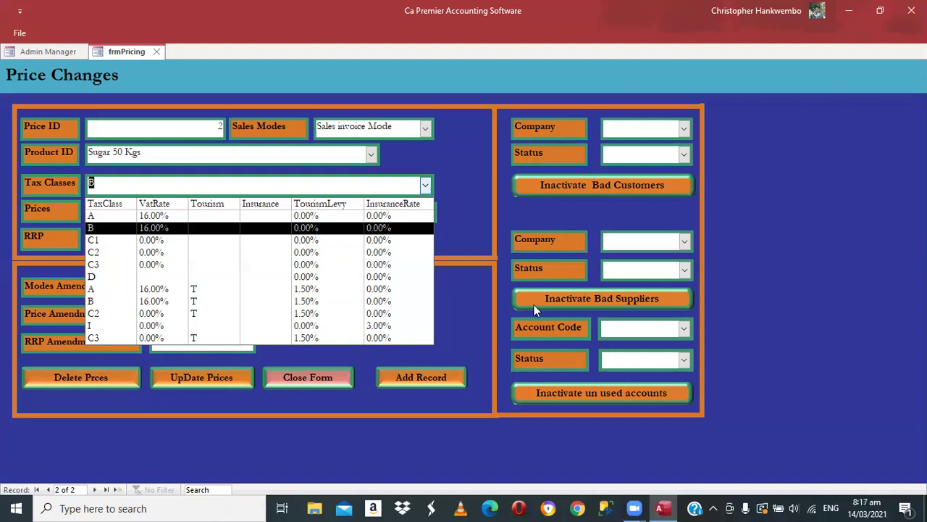
{"action": "left_click", "coordinate": [467, 297]}
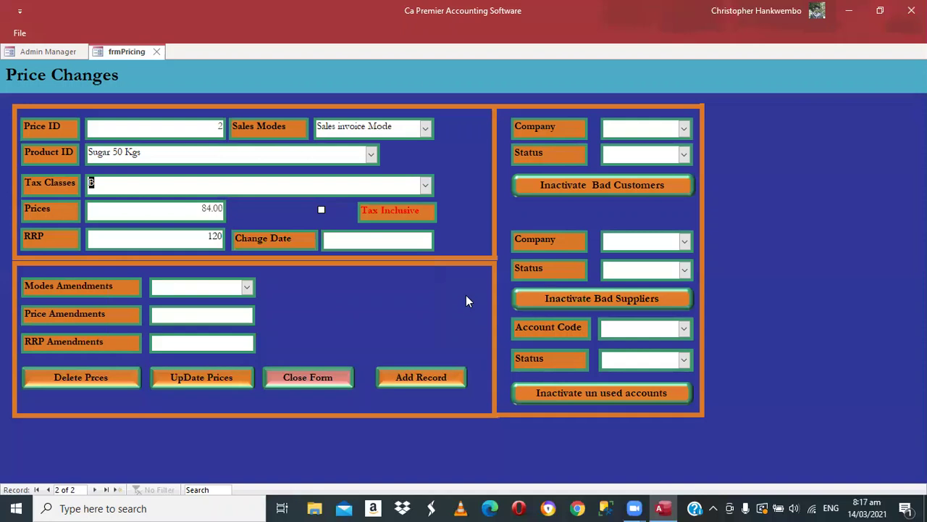
{"action": "left_click", "coordinate": [314, 379]}
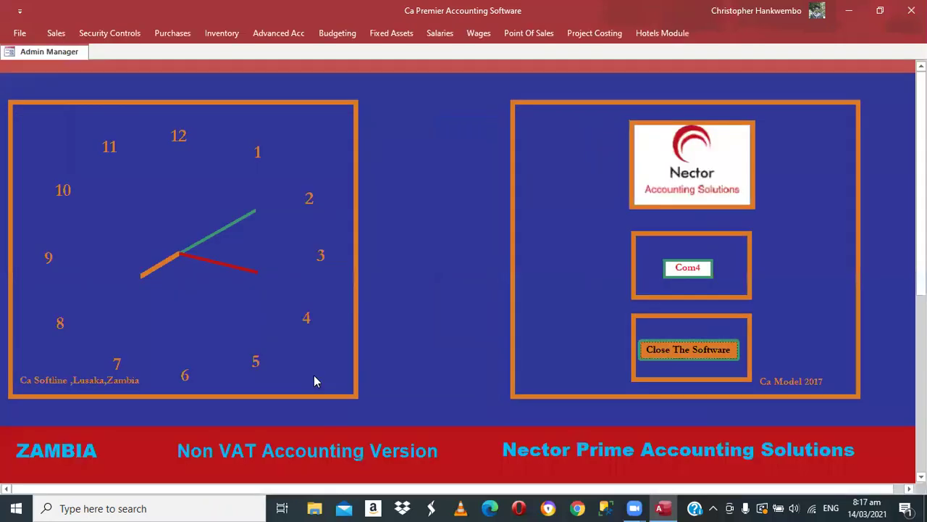
- Start a new customer in Customers Data with company name 'XML Zambia Limited'
{"action": "left_click", "coordinate": [64, 35]}
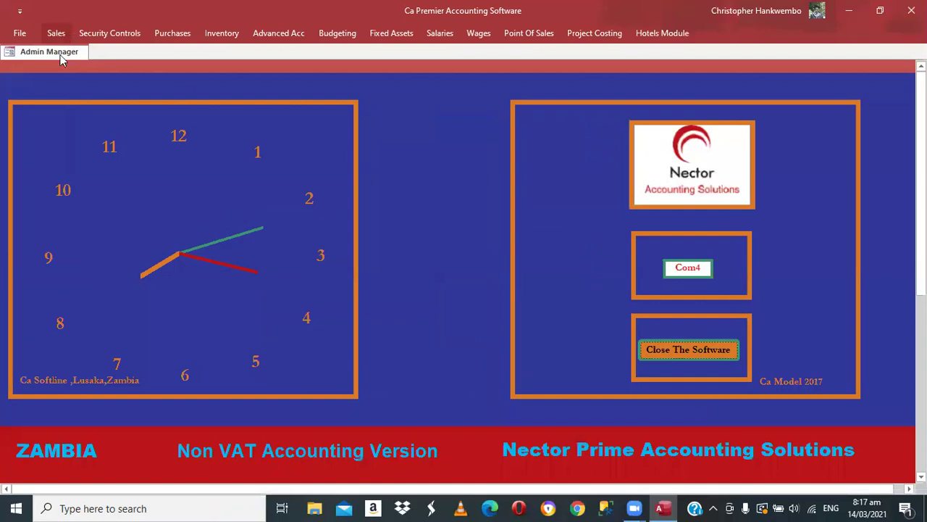
{"action": "left_click", "coordinate": [138, 69]}
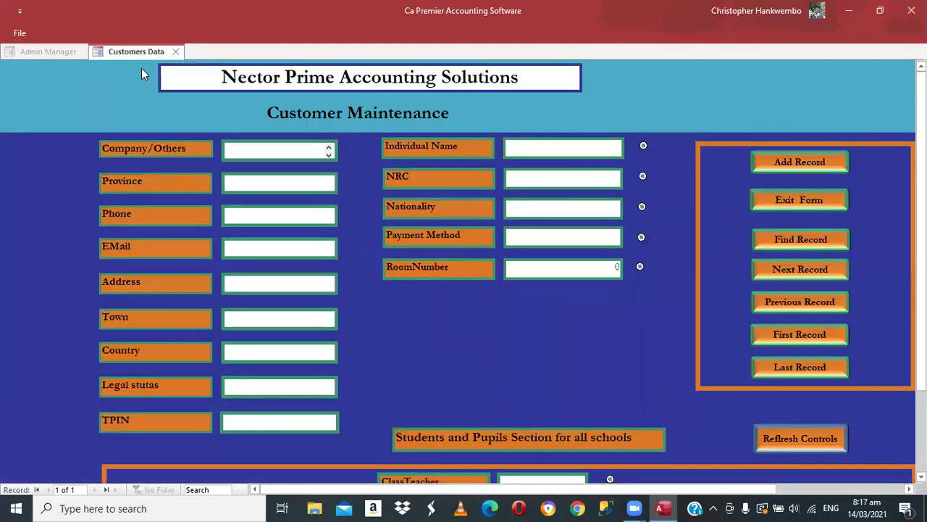
{"action": "type", "text": "XML Compan"}
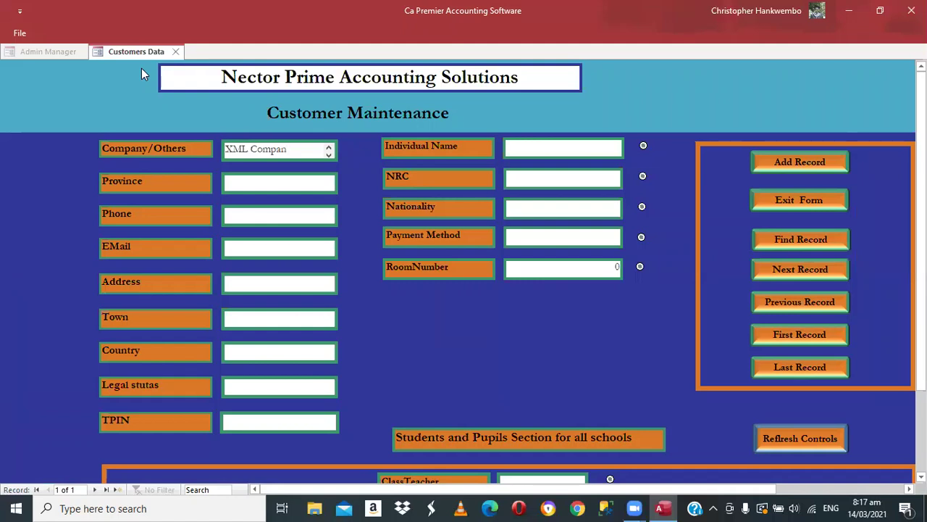
{"action": "type", "text": "y"}
{"action": "key", "text": "BackSpace"}
{"action": "key", "text": "BackSpace"}
{"action": "key", "text": "BackSpace"}
{"action": "key", "text": "BackSpace"}
{"action": "key", "text": "BackSpace"}
{"action": "key", "text": "BackSpace"}
{"action": "key", "text": "BackSpace"}
{"action": "type", "text": "Zambia Limited"}
{"action": "key", "text": "Tab"}
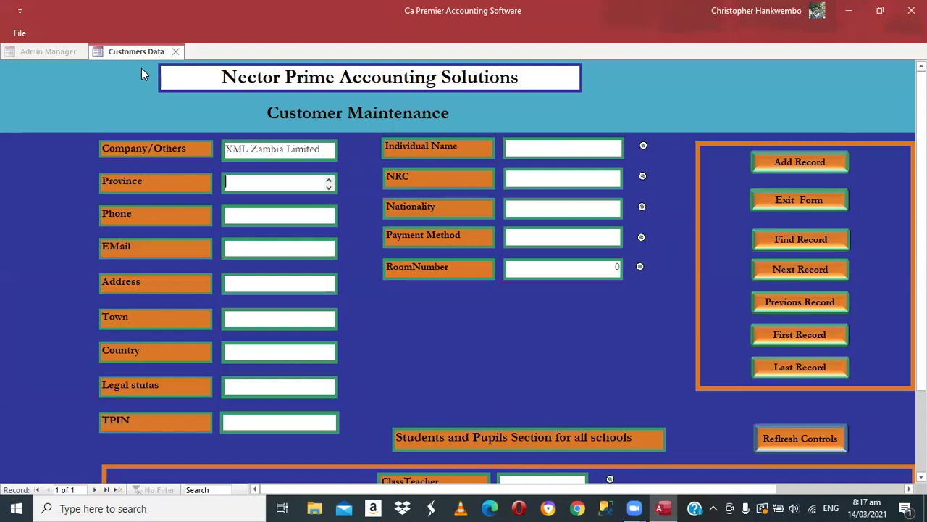
- Enter Copperbelt as the customer's province
{"action": "type", "text": "Copperbely"}
{"action": "key", "text": "BackSpace"}
{"action": "type", "text": "t"}
{"action": "key", "text": "Tab"}
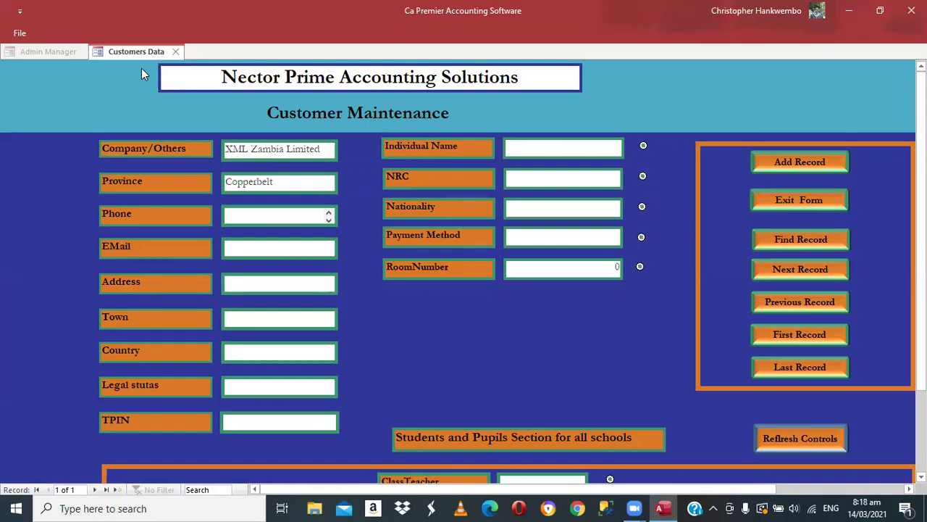
- Enter the customer's phone number, e-mail address and postal address
{"action": "key", "text": "Tab"}
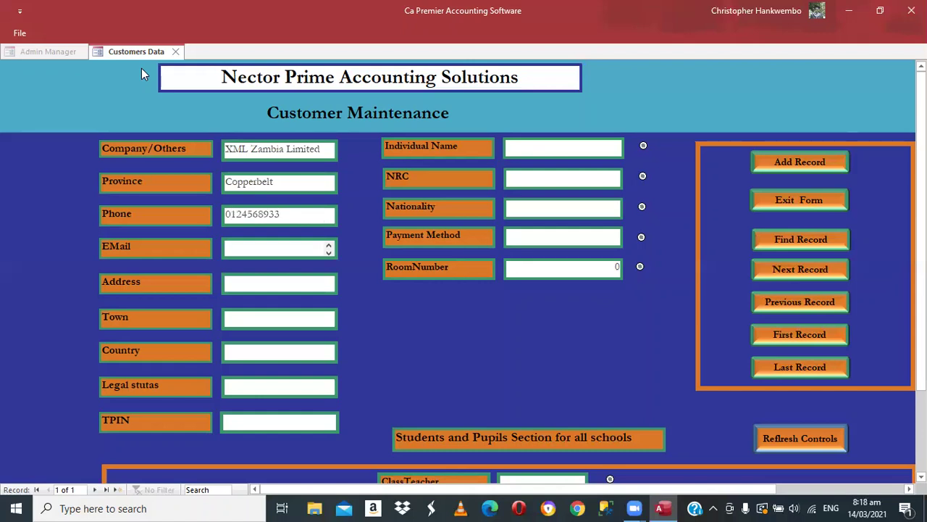
{"action": "key", "text": "Tab"}
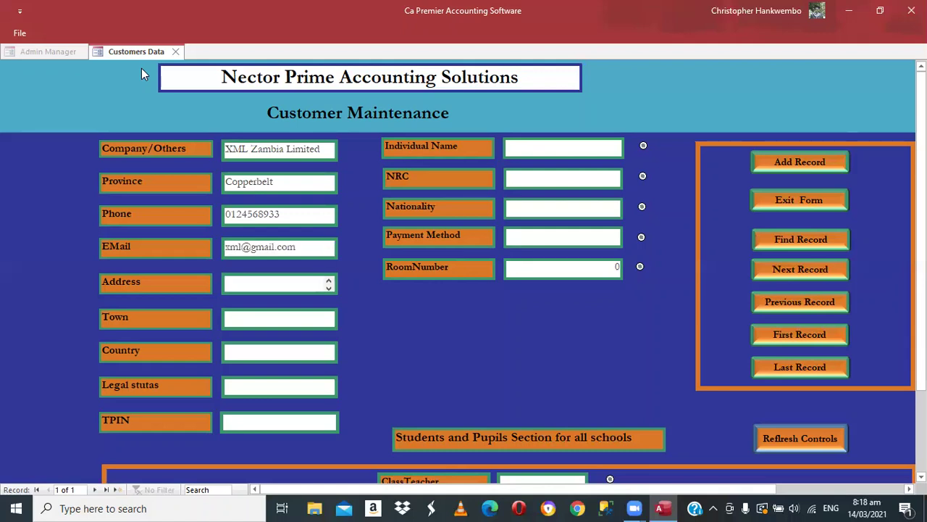
{"action": "key", "text": "Tab"}
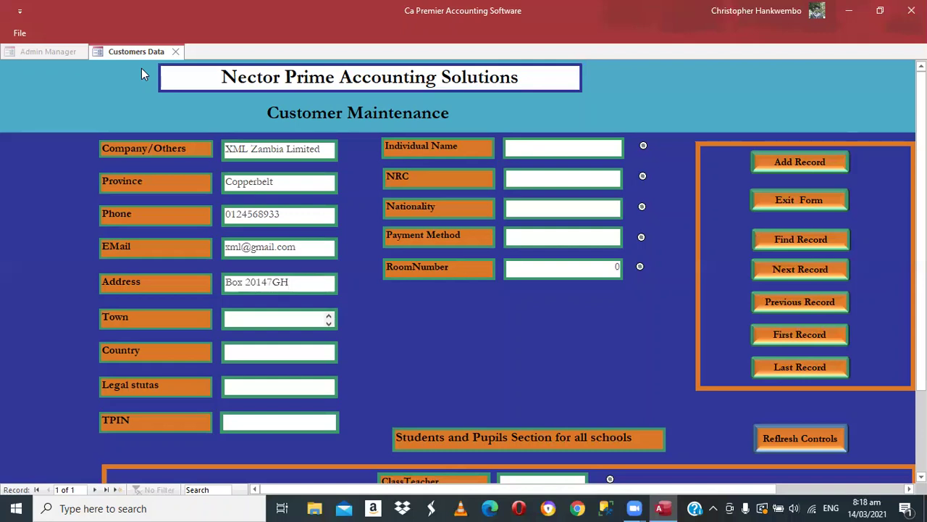
- Fill in town Kitwe, country Zambia, legal status Corporate and the TPIN, then add the record
{"action": "type", "text": "Kitwe"}
{"action": "key", "text": "Tab"}
{"action": "type", "text": "Zamb"}
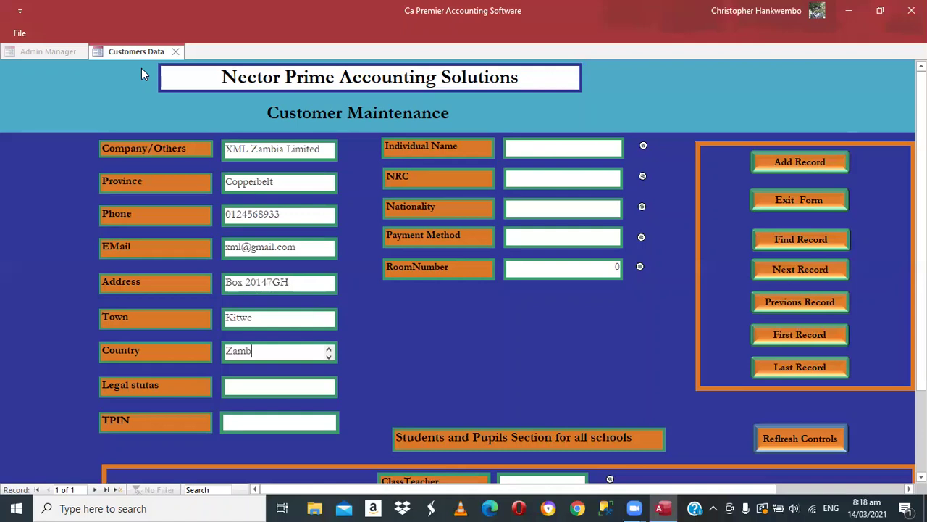
{"action": "type", "text": "ia"}
{"action": "key", "text": "Tab"}
{"action": "type", "text": "Corp"}
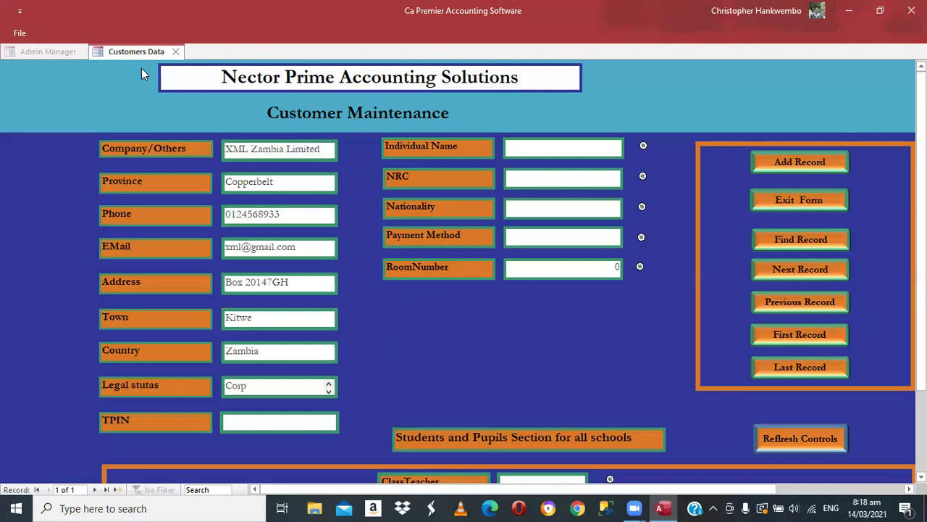
{"action": "type", "text": "orate"}
{"action": "key", "text": "Tab"}
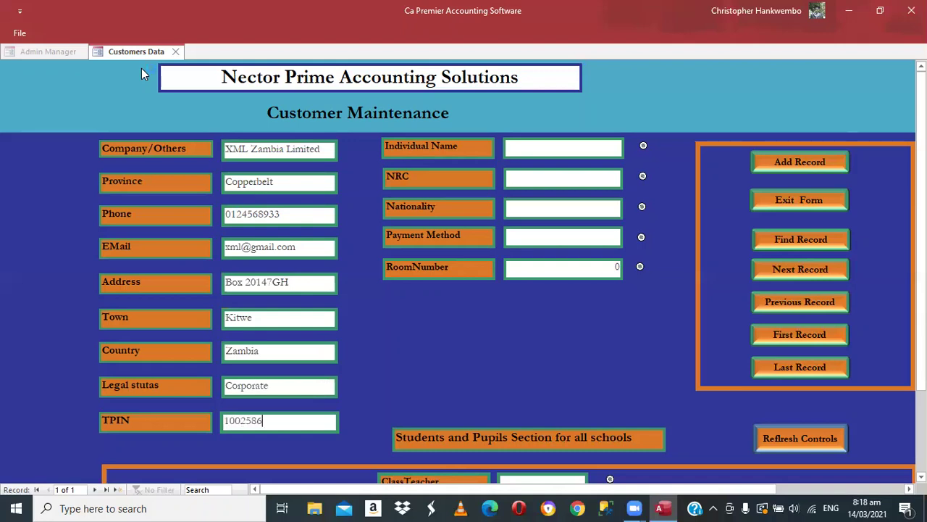
{"action": "left_click", "coordinate": [787, 163]}
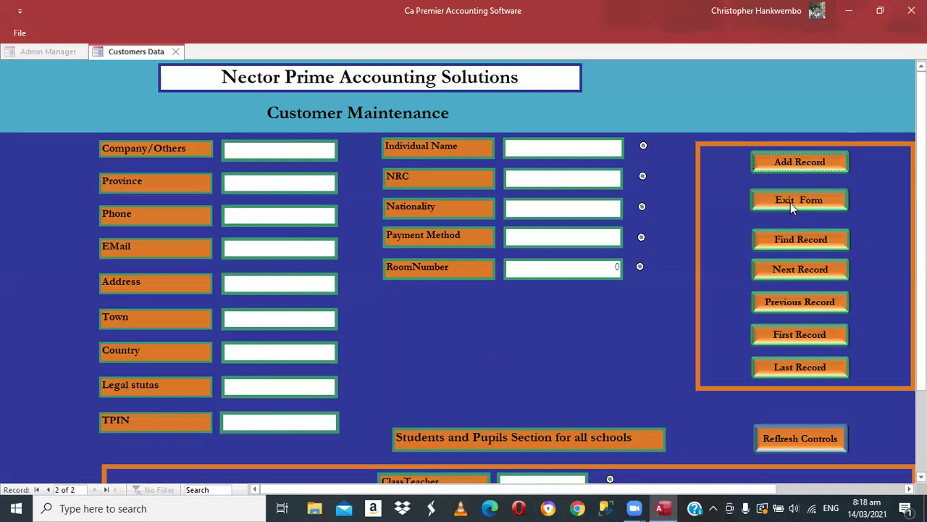
- Close the Customer Maintenance form and open a Customer Invoice from the Sales commands
{"action": "left_click", "coordinate": [791, 203]}
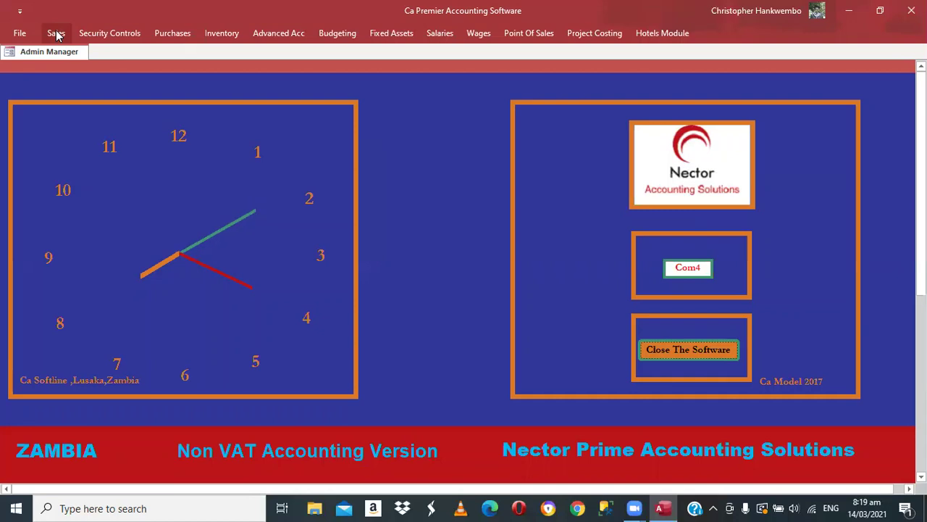
{"action": "left_click", "coordinate": [55, 34]}
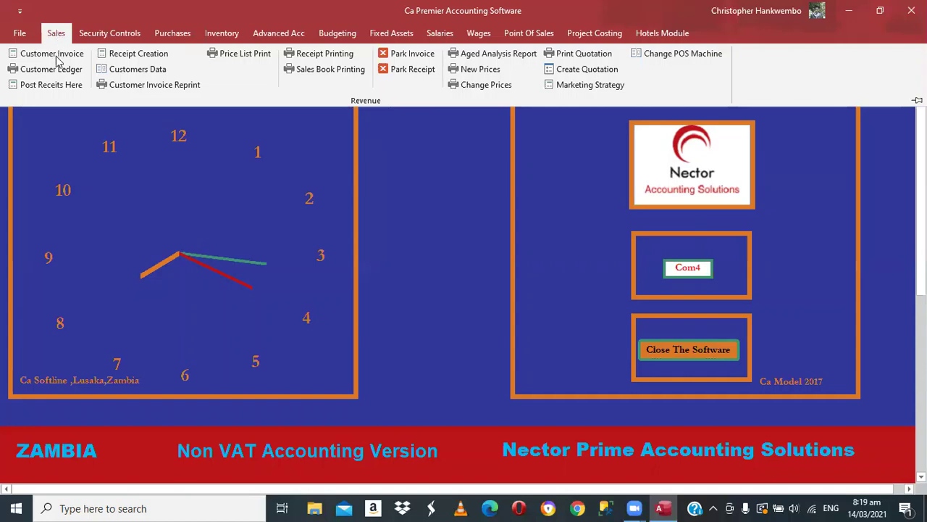
{"action": "left_click", "coordinate": [56, 53]}
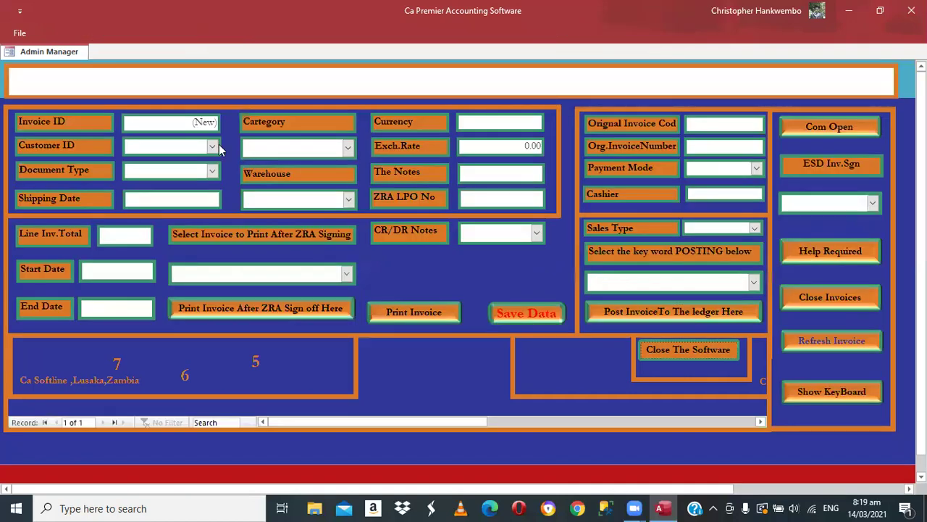
- Make invoice 1 an Invoice for XML Zambia Limited in the Sales invoice Mode category
{"action": "left_click", "coordinate": [148, 163]}
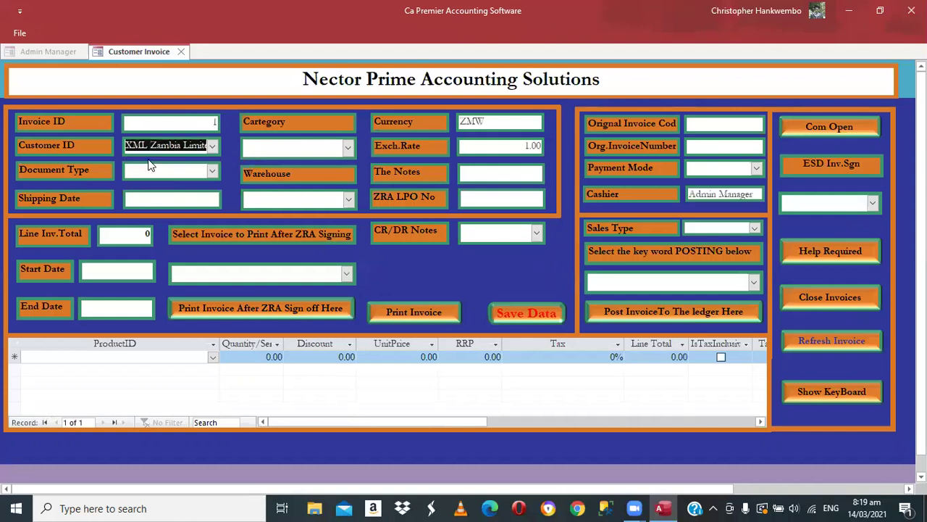
{"action": "left_click", "coordinate": [212, 173]}
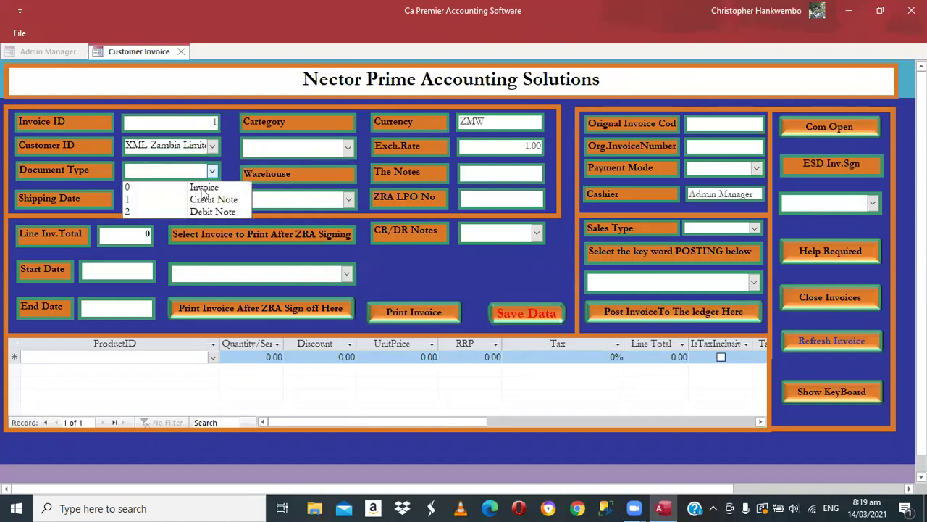
{"action": "left_click", "coordinate": [202, 185]}
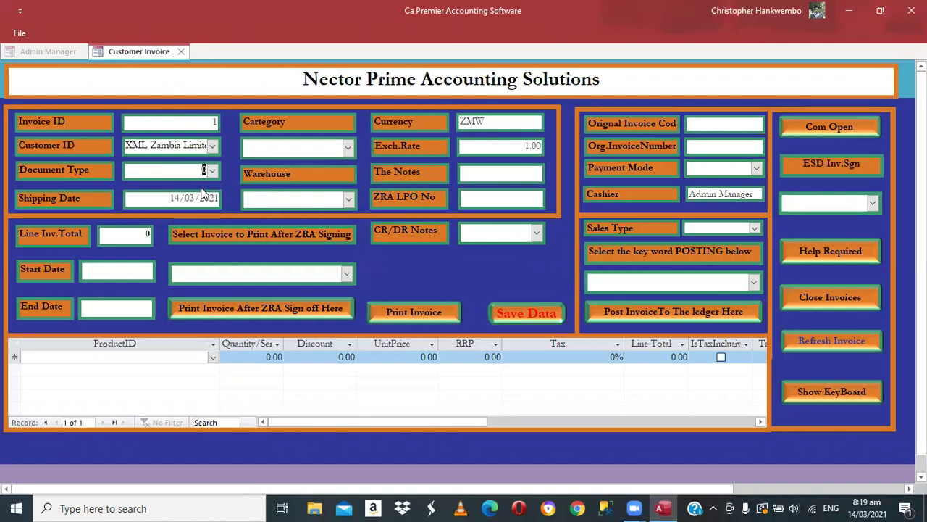
{"action": "left_click", "coordinate": [339, 149]}
{"action": "left_click", "coordinate": [347, 148]}
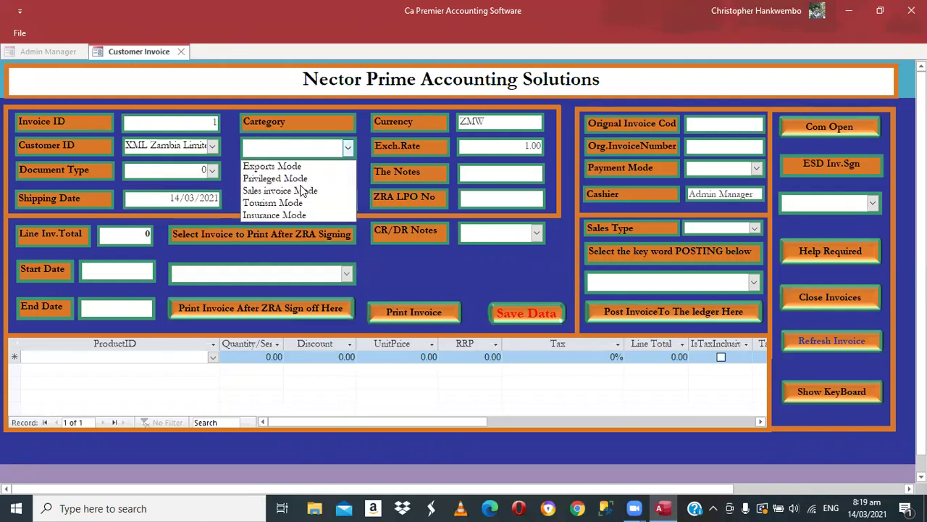
{"action": "left_click", "coordinate": [300, 190]}
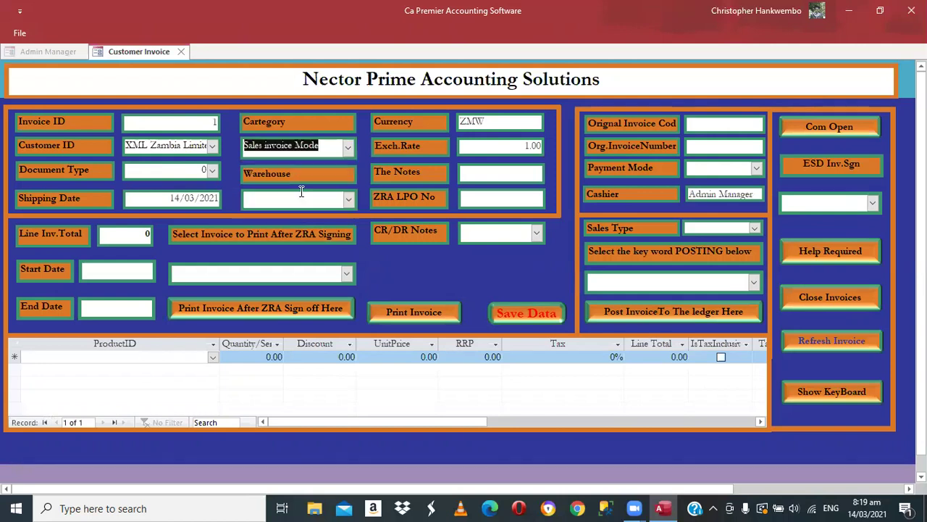
- Set the warehouse to Main Stores and accept currency ZMW at exchange rate 1.00
{"action": "left_click", "coordinate": [327, 198]}
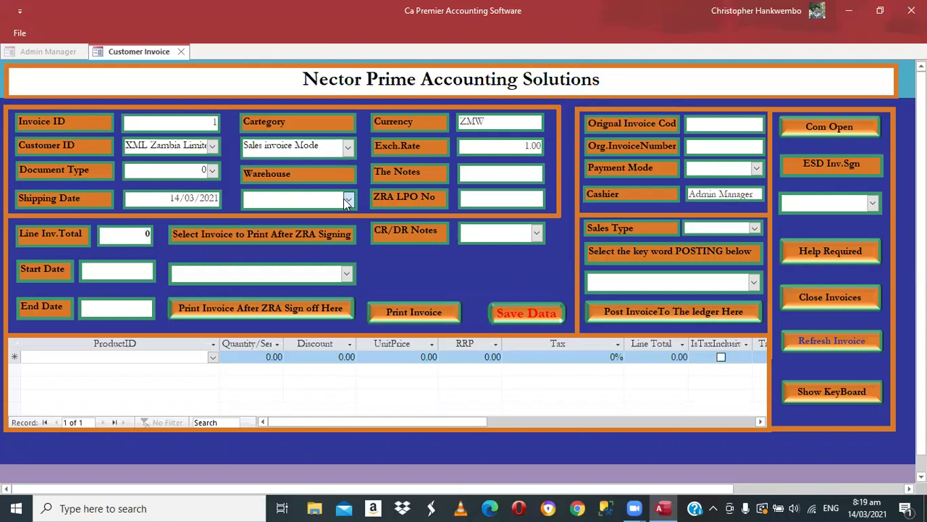
{"action": "key", "text": "F4"}
{"action": "left_click", "coordinate": [253, 214]}
{"action": "key", "text": "Tab"}
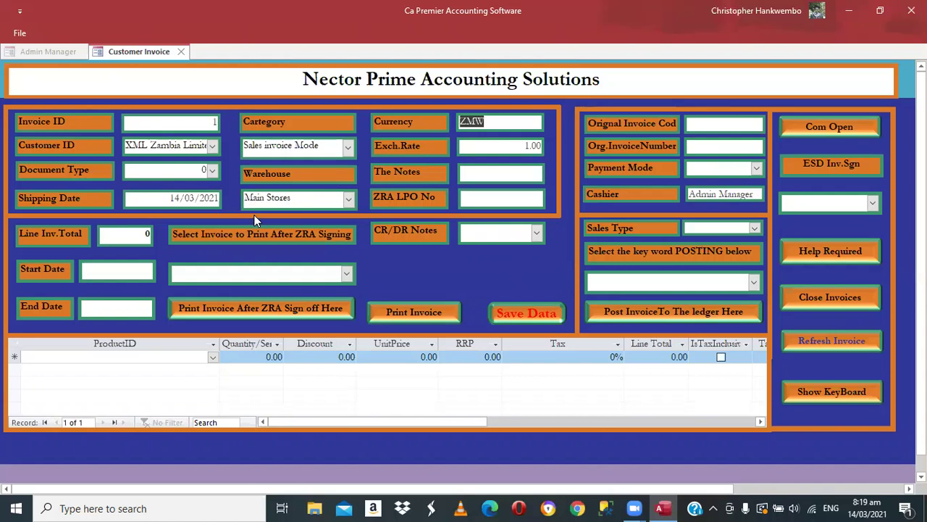
{"action": "key", "text": "Tab"}
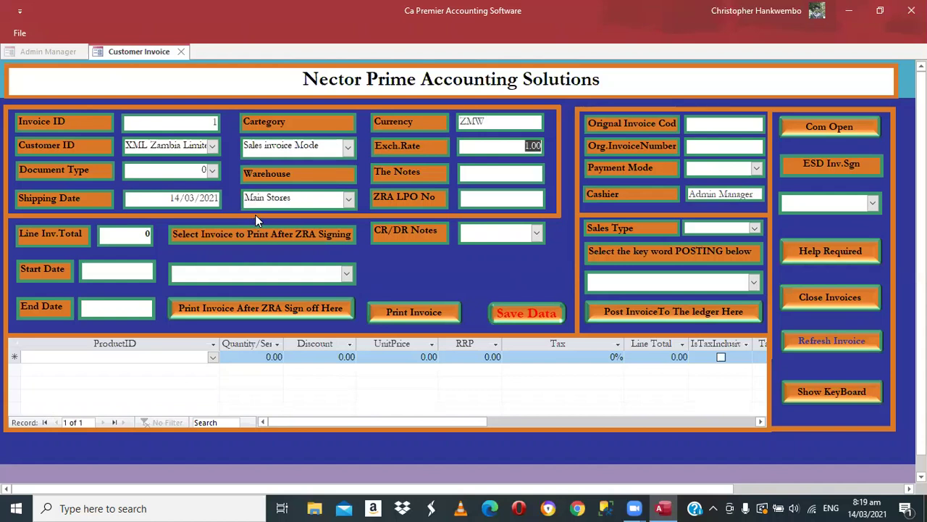
{"action": "key", "text": "Tab"}
{"action": "key", "text": "Tab"}
- Set Payment Mode to Electronic Transfer (3) and Sales Type to CreditSale (1)
{"action": "left_click", "coordinate": [754, 169]}
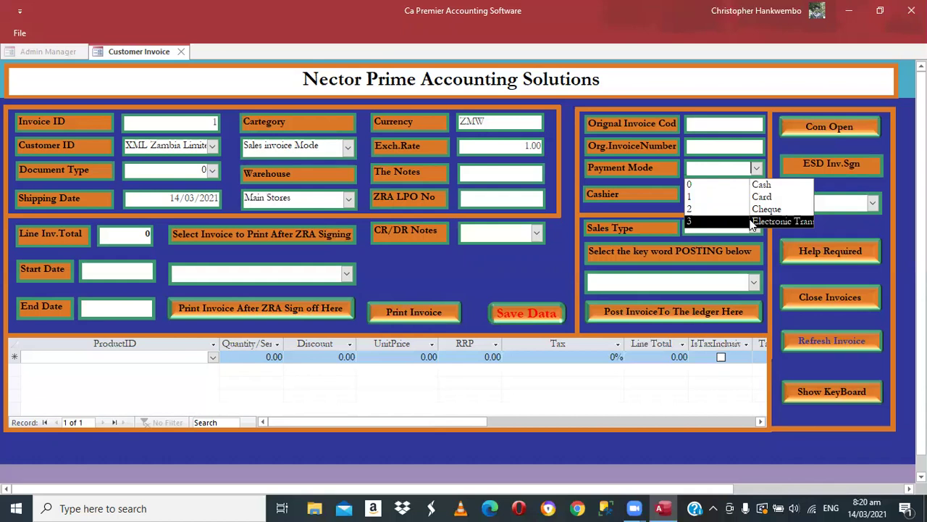
{"action": "left_click", "coordinate": [752, 221]}
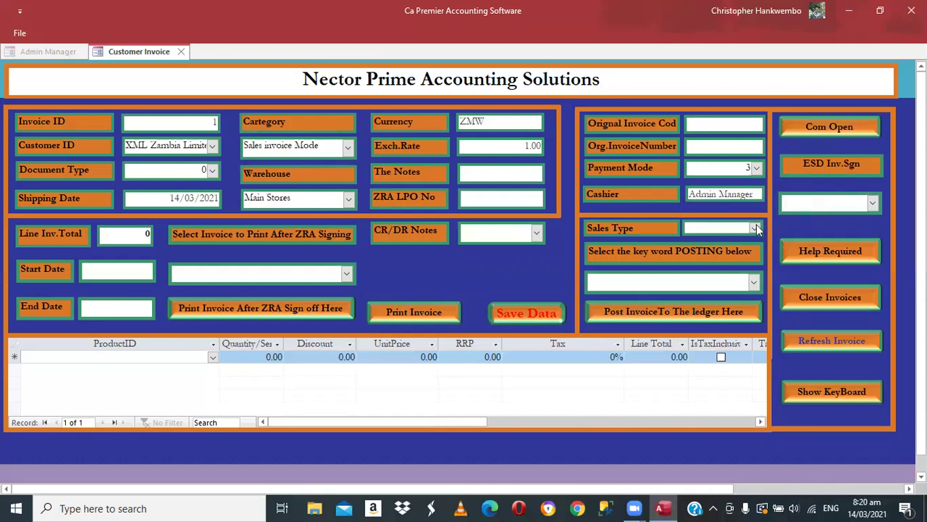
{"action": "left_click", "coordinate": [755, 226]}
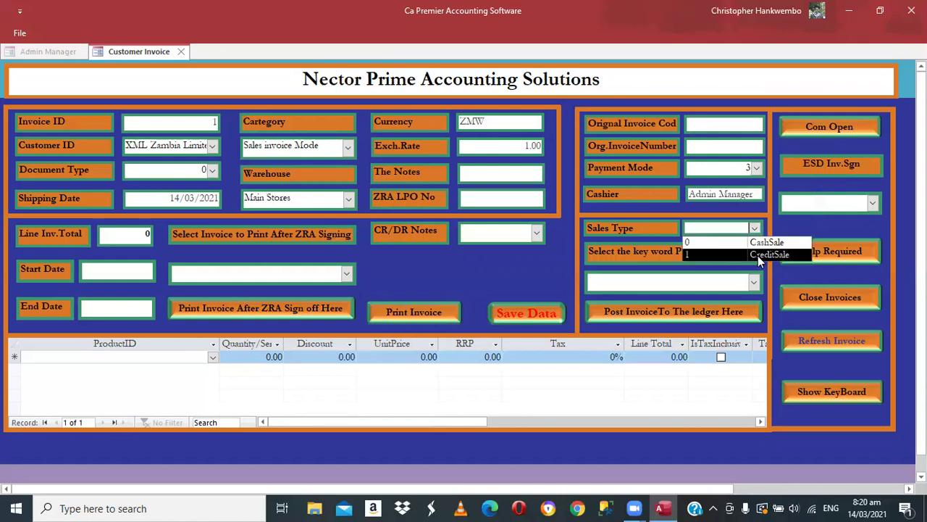
{"action": "left_click", "coordinate": [759, 255]}
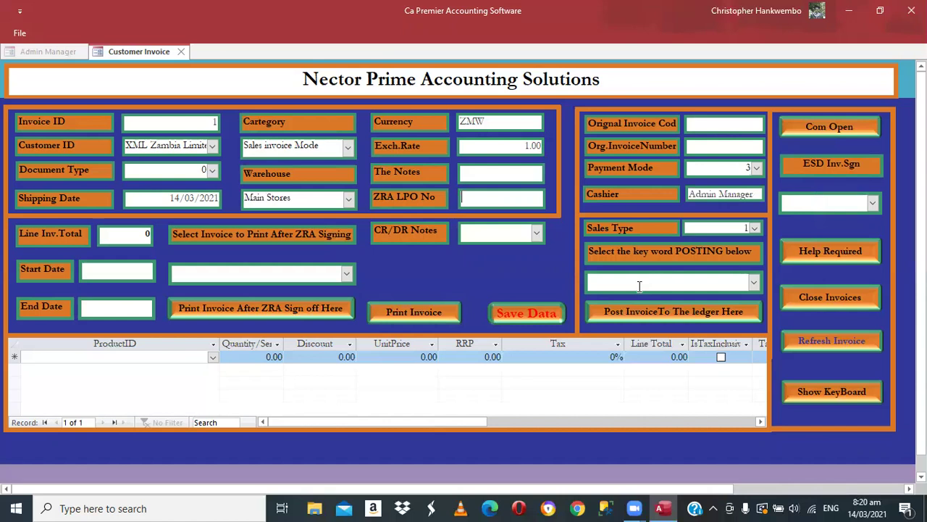
{"action": "left_click", "coordinate": [213, 358]}
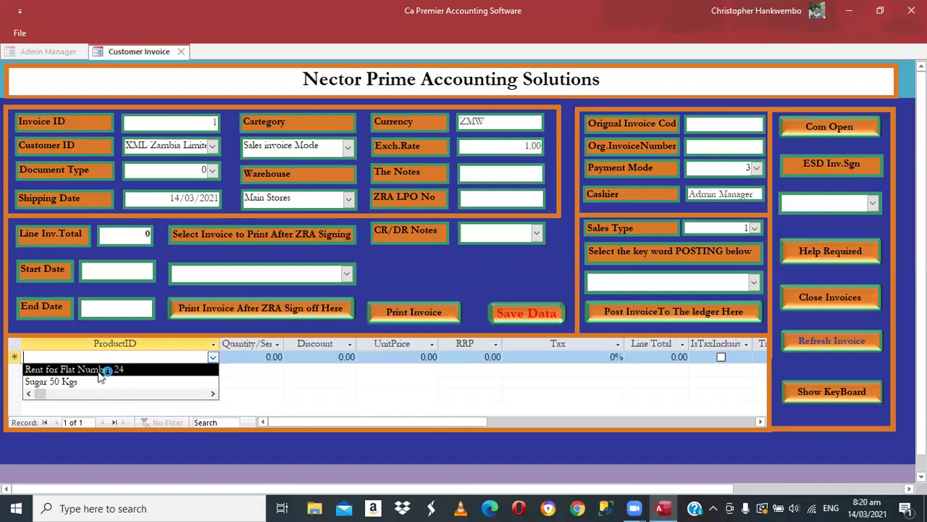
- Add a line for Rent for Flat Number 24 with quantity 1 at 24,000.00
{"action": "left_click", "coordinate": [100, 371]}
{"action": "key", "text": "Tab"}
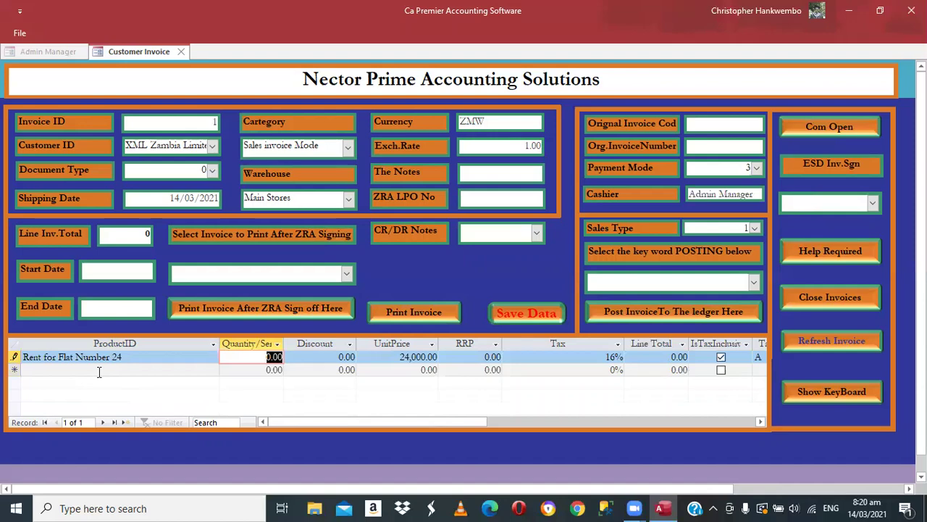
{"action": "type", "text": "1"}
{"action": "key", "text": "Tab"}
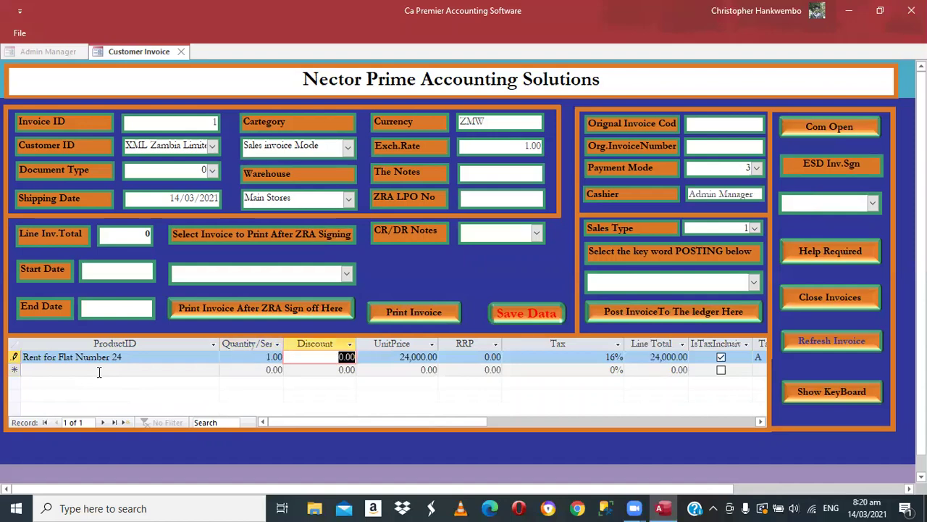
{"action": "left_click", "coordinate": [99, 372]}
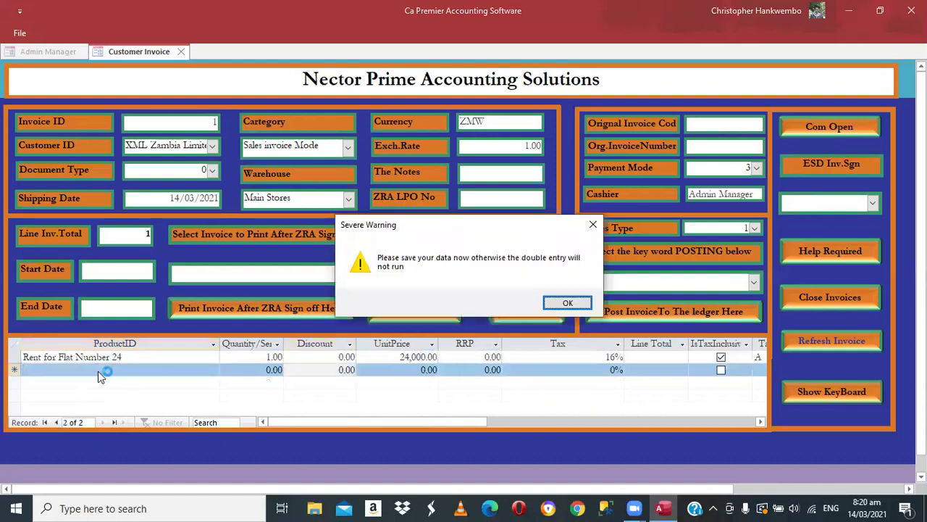
- Dismiss the Severe Warning, save the invoice, and acknowledge the ESD finalization message
{"action": "left_click", "coordinate": [568, 304]}
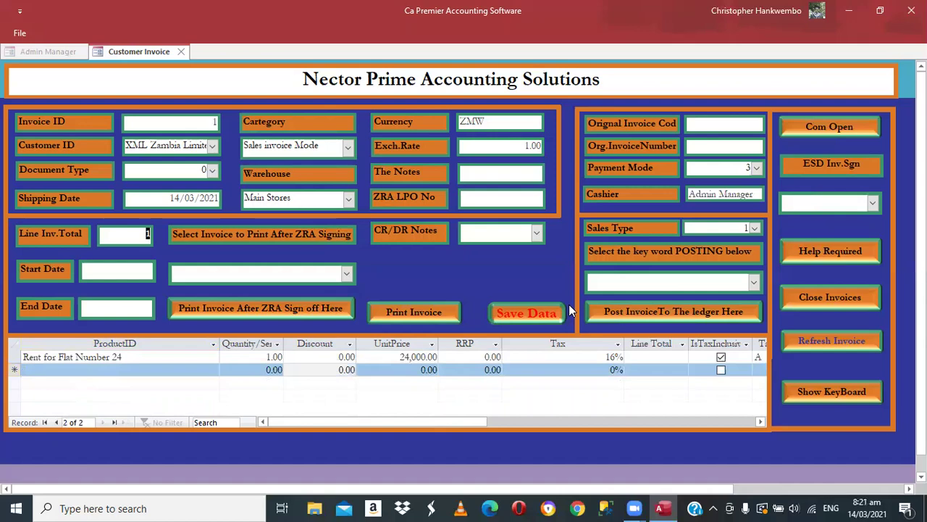
{"action": "left_click", "coordinate": [503, 317]}
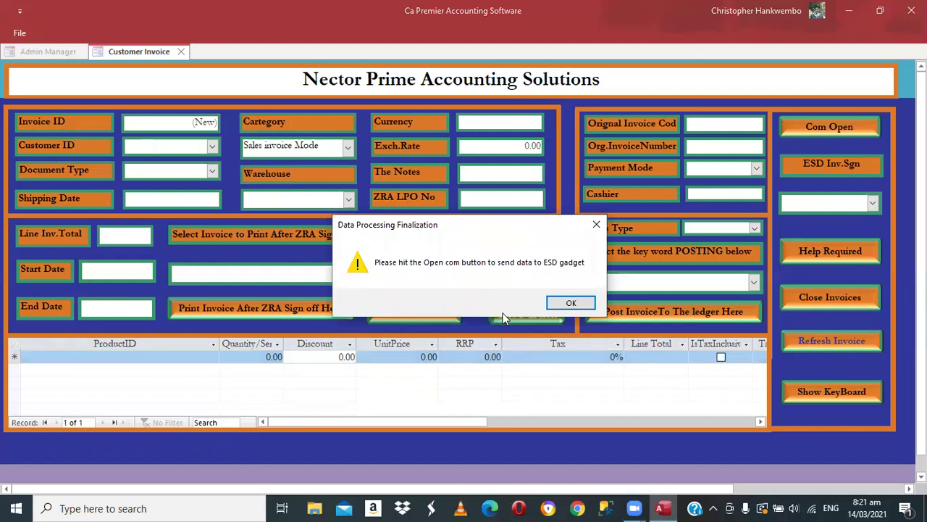
{"action": "left_click", "coordinate": [573, 301]}
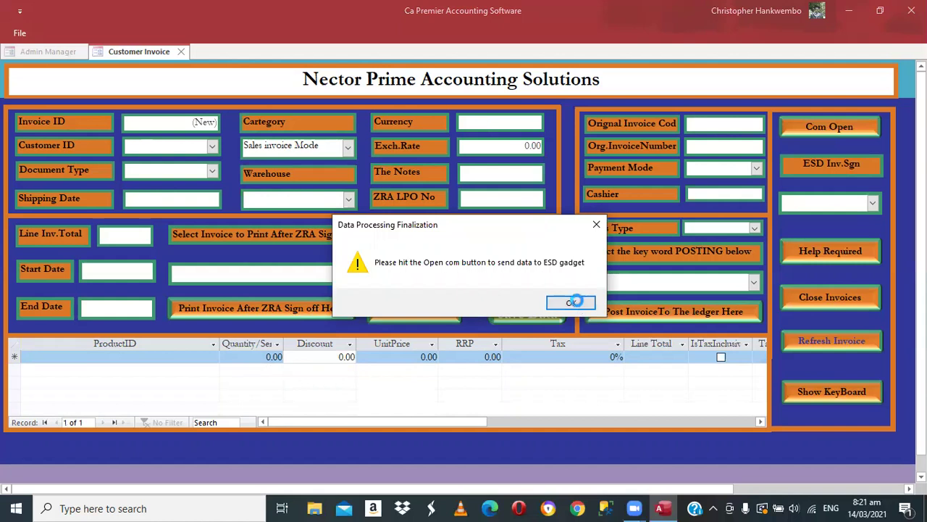
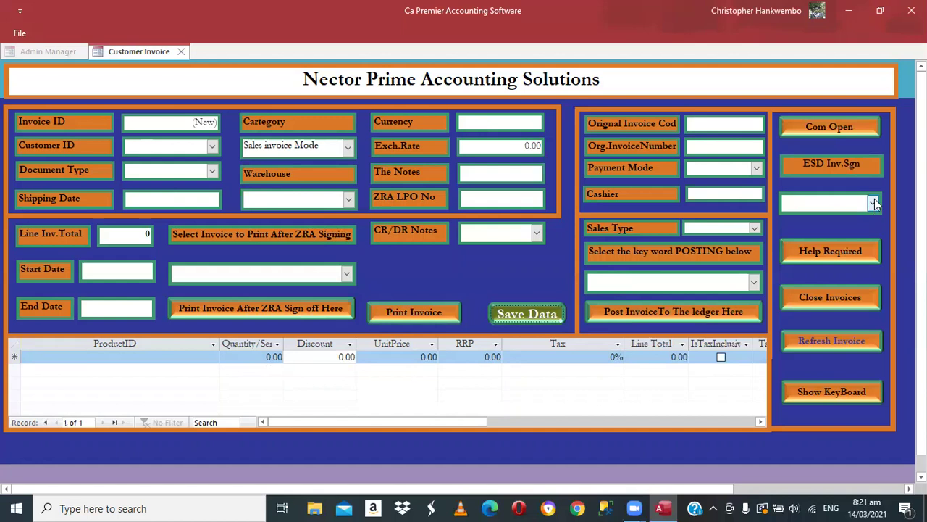
- Select invoice 1 for ESD signing and run it through the fiscal device port
{"action": "left_click", "coordinate": [873, 204]}
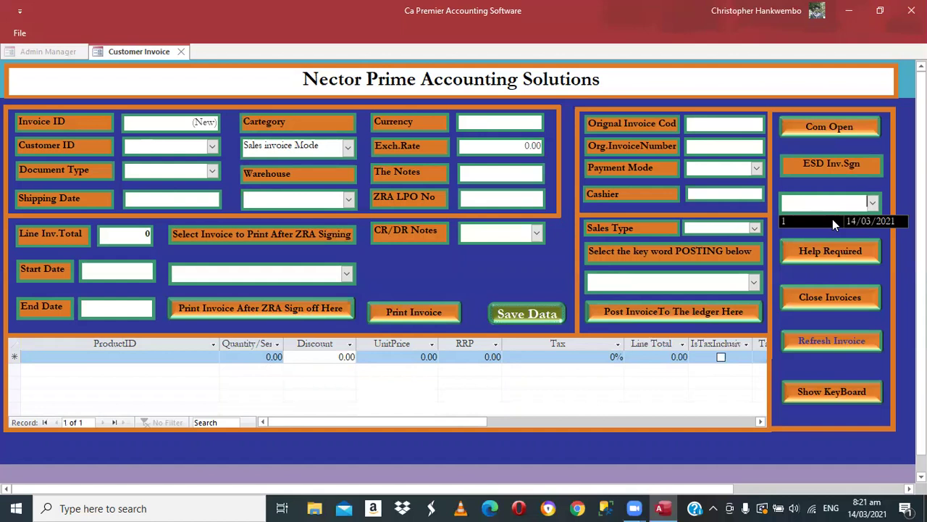
{"action": "left_click", "coordinate": [832, 219]}
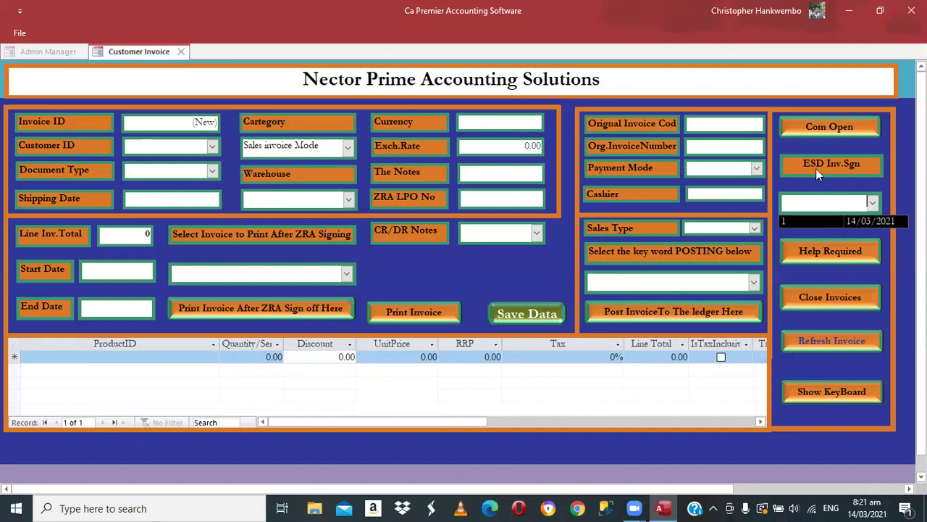
{"action": "left_click", "coordinate": [809, 128]}
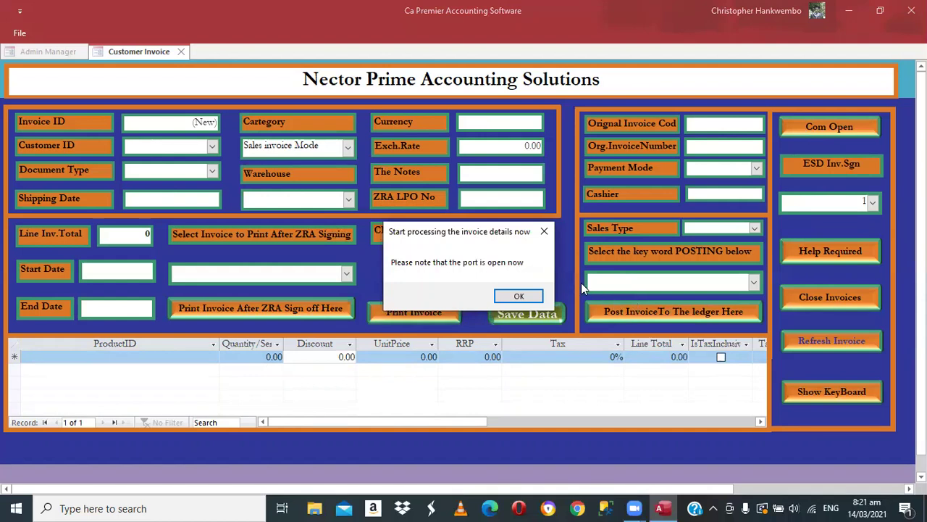
{"action": "left_click", "coordinate": [516, 297]}
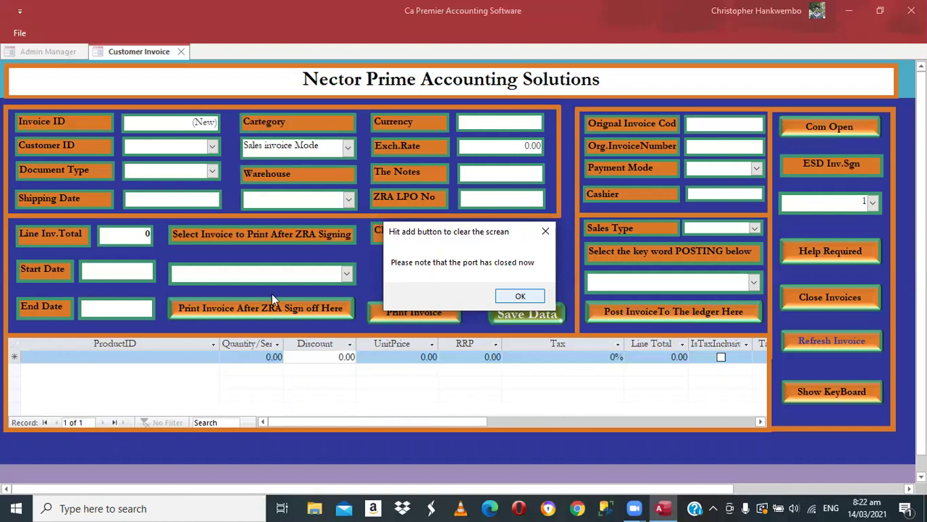
- Set both the start and end dates to 14/03/2021
{"action": "left_click", "coordinate": [522, 298]}
{"action": "left_click", "coordinate": [126, 266]}
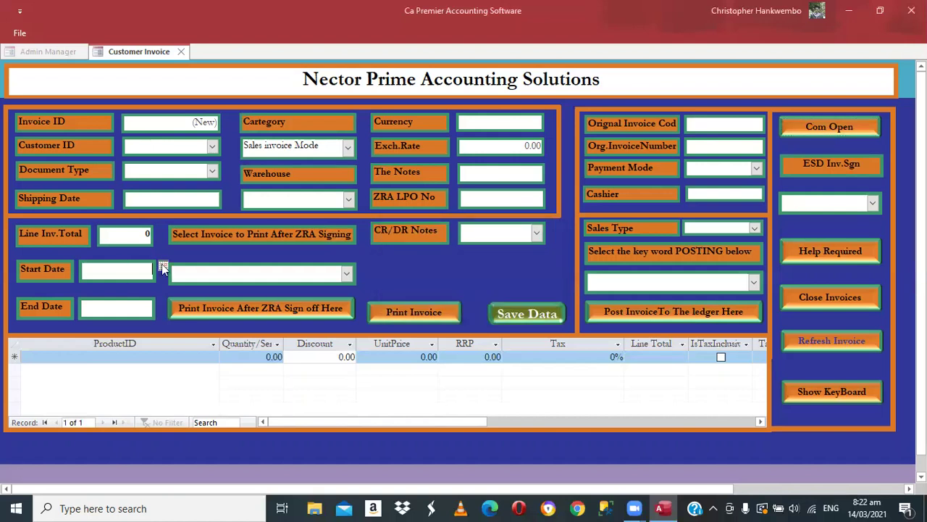
{"action": "left_click", "coordinate": [163, 267]}
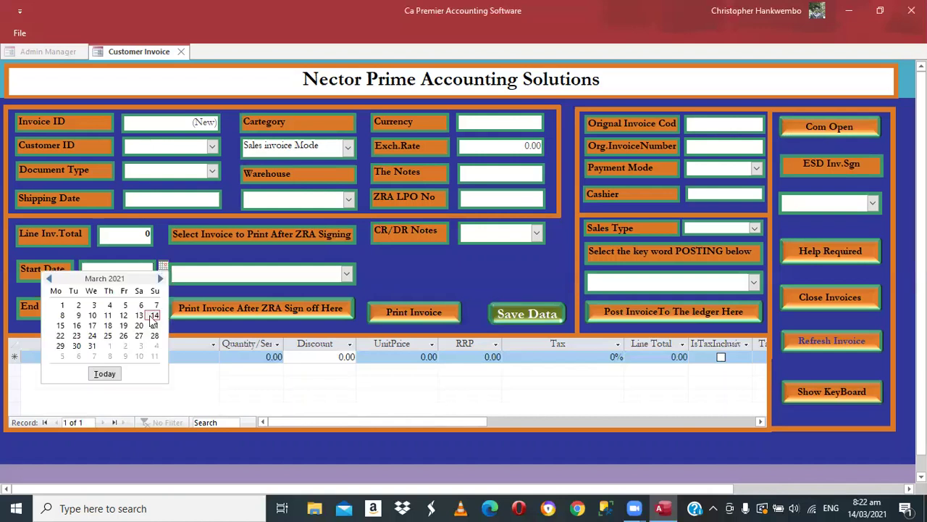
{"action": "left_click", "coordinate": [155, 316]}
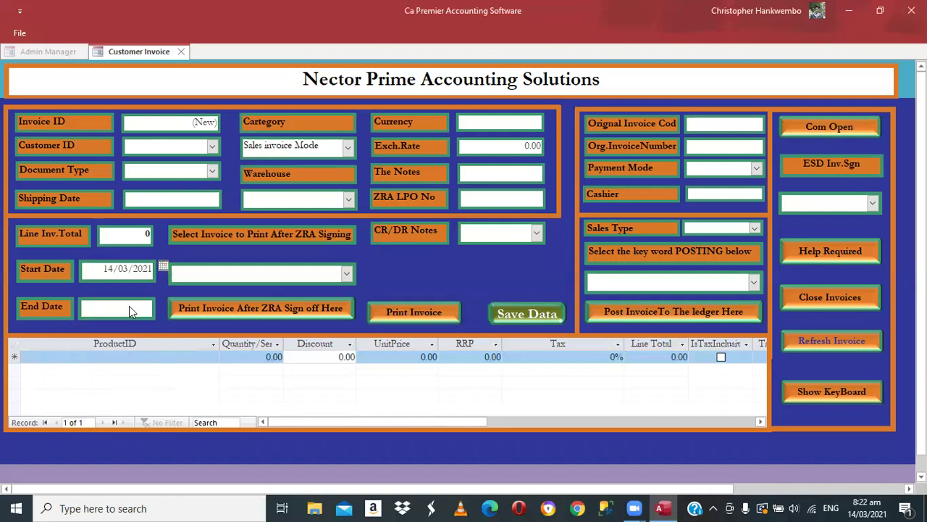
{"action": "left_click", "coordinate": [132, 310]}
{"action": "left_click", "coordinate": [163, 304]}
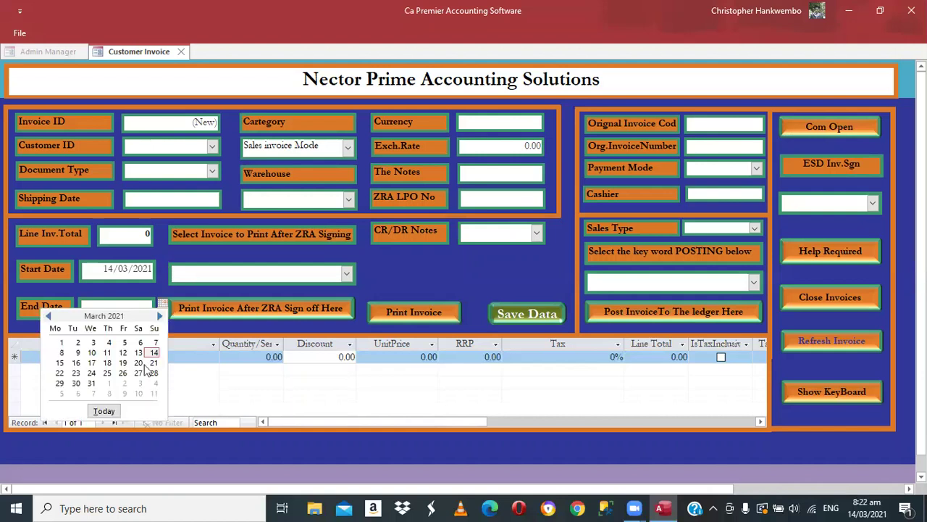
{"action": "left_click", "coordinate": [155, 353]}
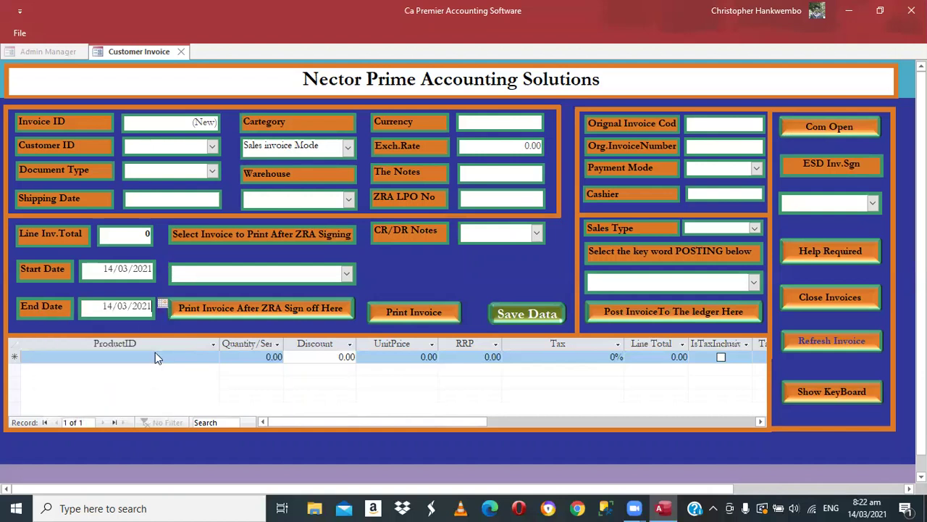
- Print signed invoice 1 after ZRA sign-off
{"action": "left_click", "coordinate": [348, 274]}
{"action": "left_click", "coordinate": [187, 292]}
{"action": "left_click", "coordinate": [273, 308]}
- Review signed invoice 1 full screen and zoomed: 24,000.00 rent with 3,310.34 VAT
{"action": "left_click", "coordinate": [274, 308]}
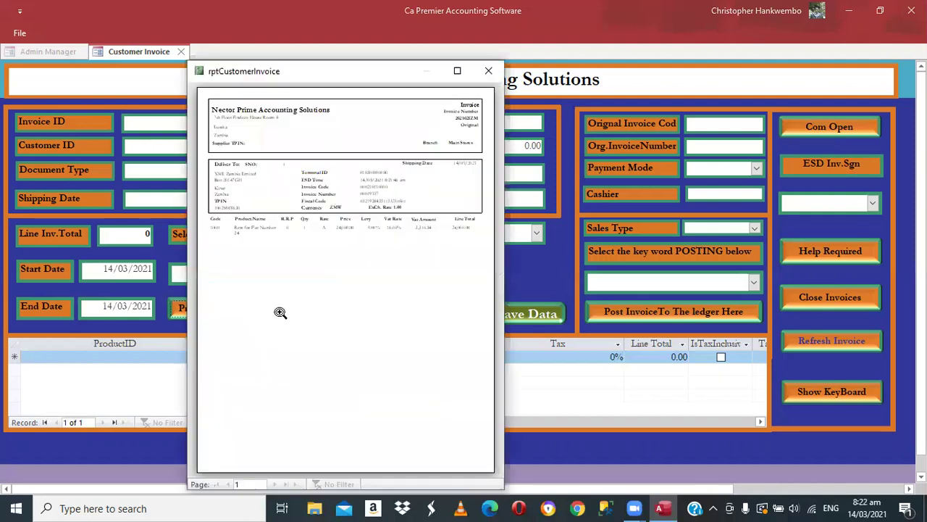
{"action": "left_click", "coordinate": [455, 69]}
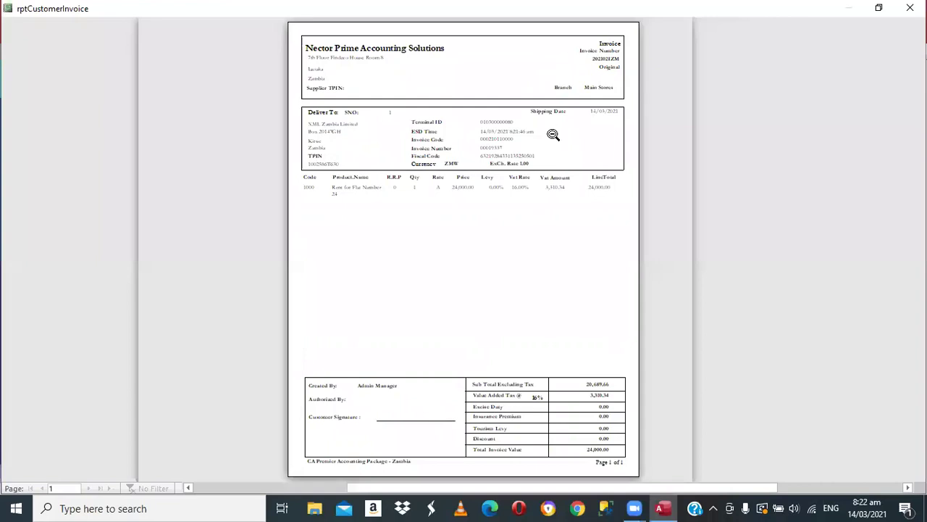
{"action": "left_click", "coordinate": [553, 134]}
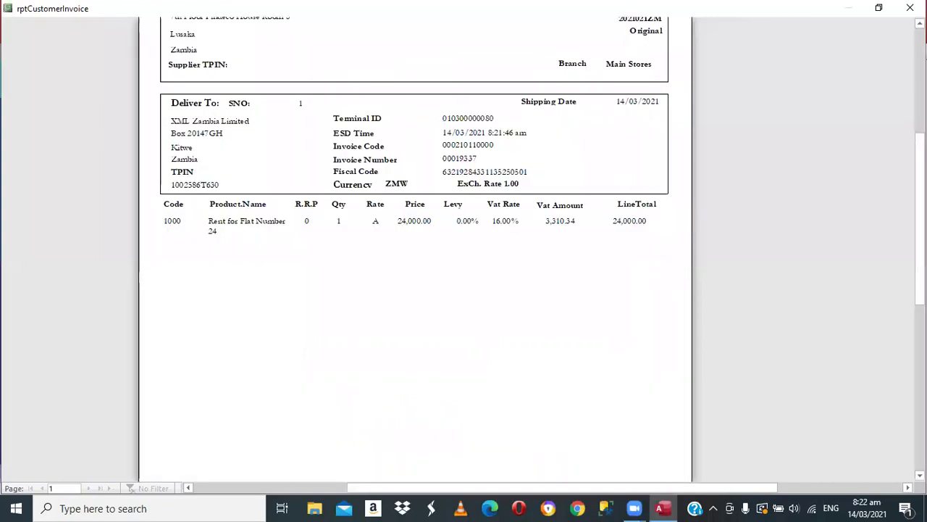
{"action": "scroll", "coordinate": [456, 203], "scroll_direction": "up", "scroll_amount": 3}
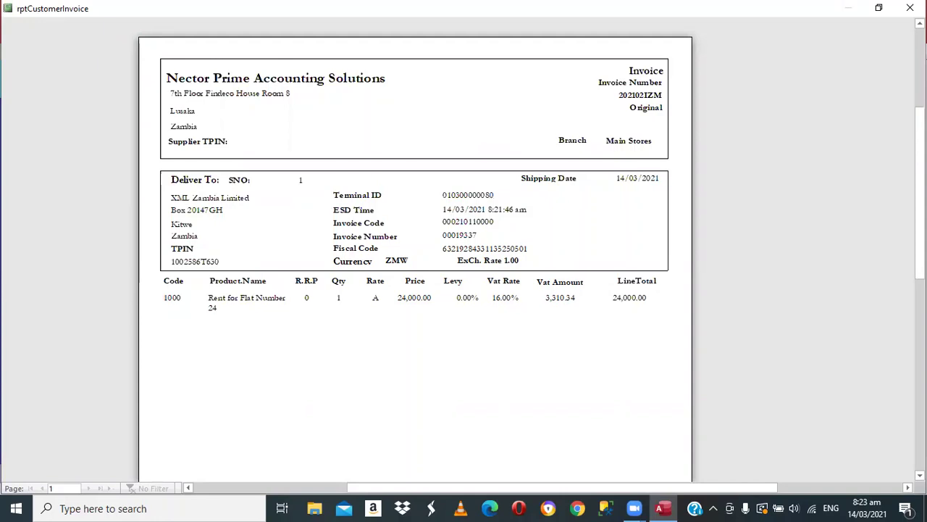
{"action": "scroll", "coordinate": [416, 253], "scroll_direction": "down", "scroll_amount": 3}
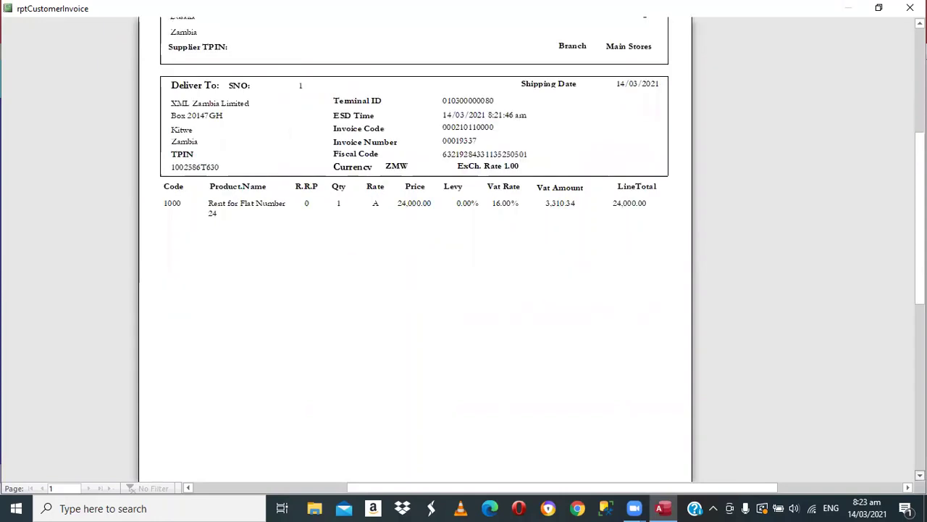
{"action": "scroll", "coordinate": [415, 253], "scroll_direction": "down", "scroll_amount": 1}
{"action": "scroll", "coordinate": [416, 254], "scroll_direction": "down", "scroll_amount": 1}
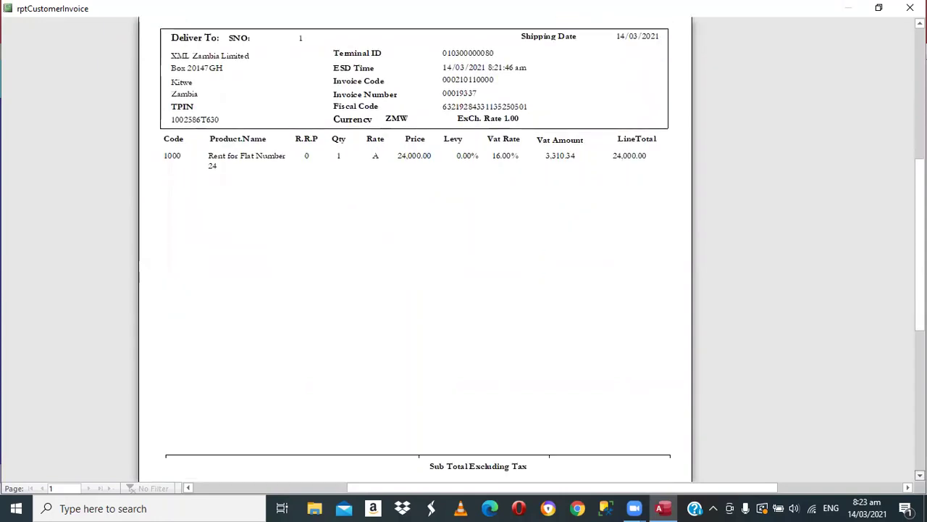
{"action": "scroll", "coordinate": [415, 253], "scroll_direction": "down", "scroll_amount": 6}
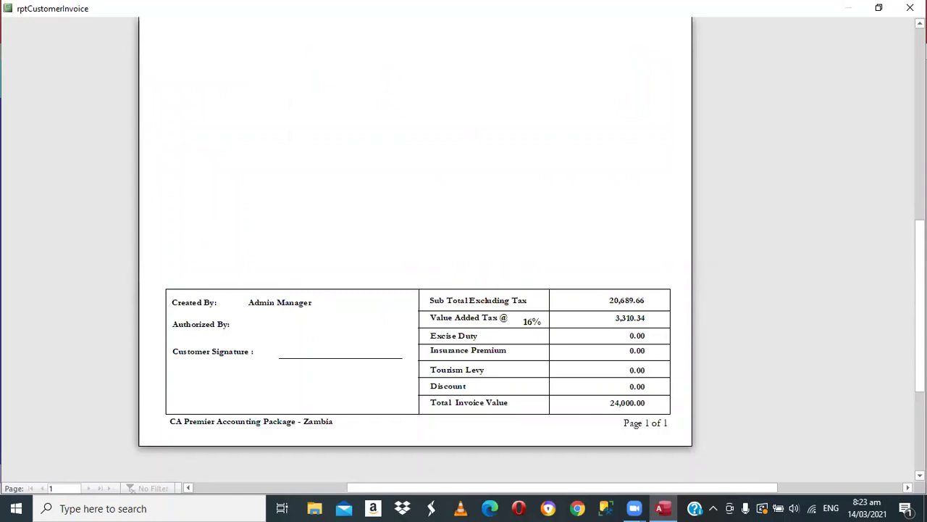
{"action": "scroll", "coordinate": [415, 247], "scroll_direction": "up", "scroll_amount": 3}
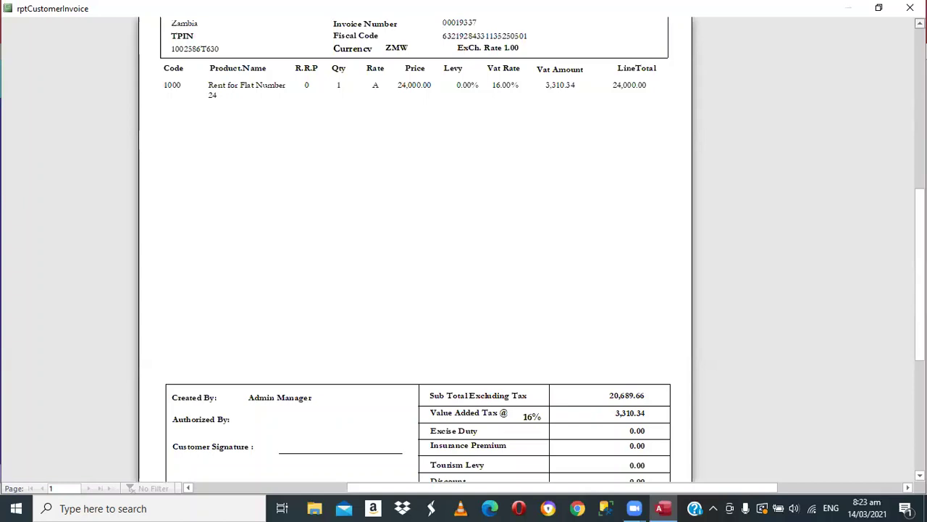
{"action": "scroll", "coordinate": [415, 246], "scroll_direction": "up", "scroll_amount": 6}
{"action": "scroll", "coordinate": [415, 246], "scroll_direction": "up", "scroll_amount": 3}
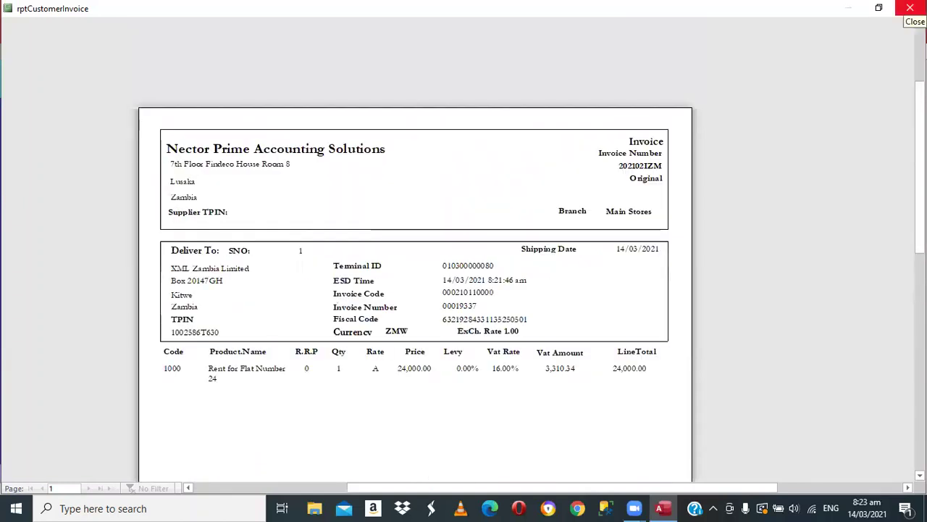
{"action": "left_click", "coordinate": [910, 7]}
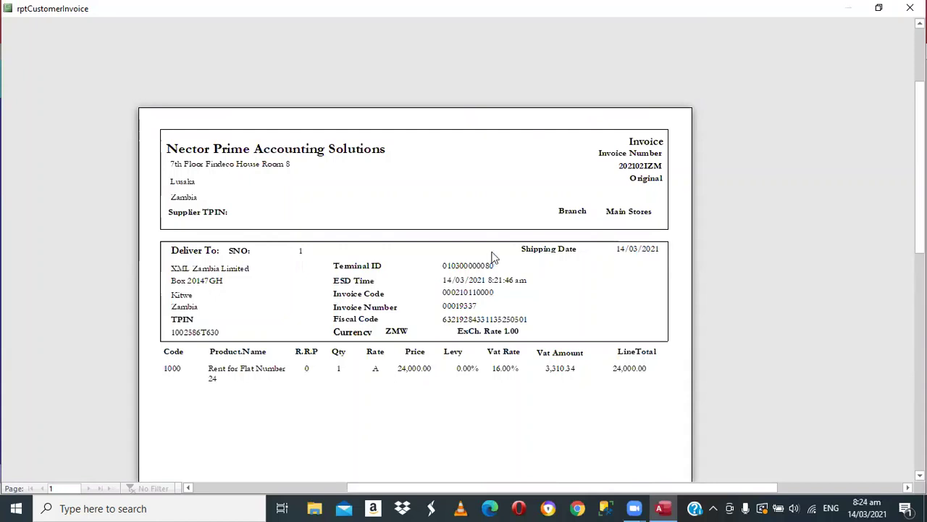
- Cancel the Ctrl+P print dialog and close the invoice preview
{"action": "key", "text": "ctrl+p"}
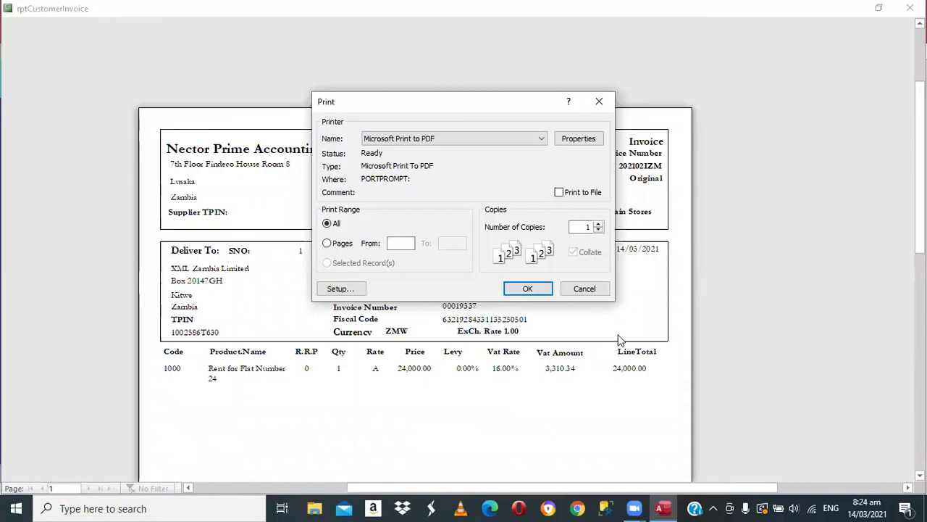
{"action": "left_click", "coordinate": [588, 292]}
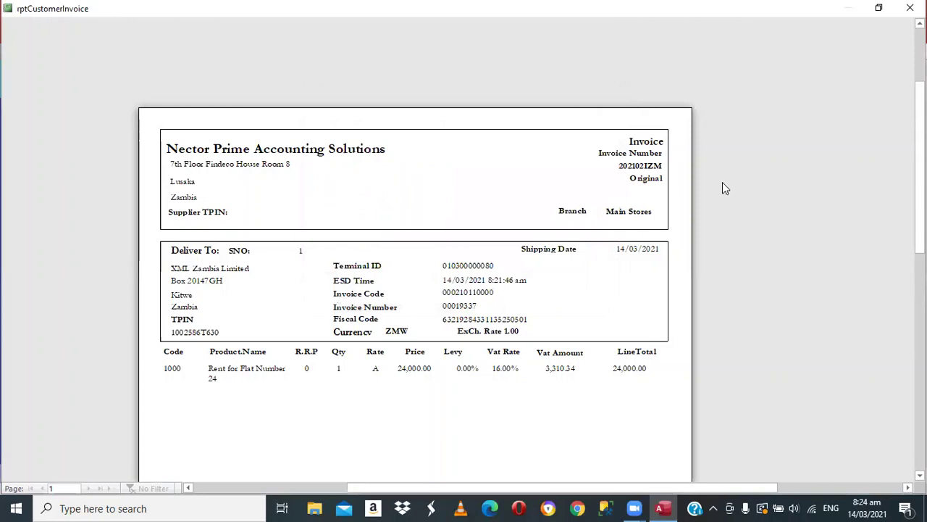
{"action": "key", "text": "Escape"}
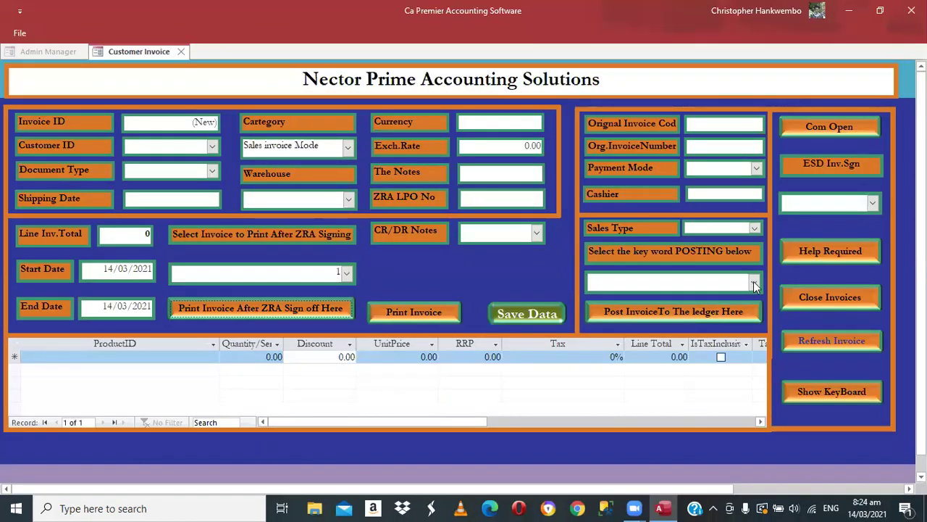
- Post invoice 1 to the ledger using the Posting keyword and close the invoice form
{"action": "left_click", "coordinate": [754, 284]}
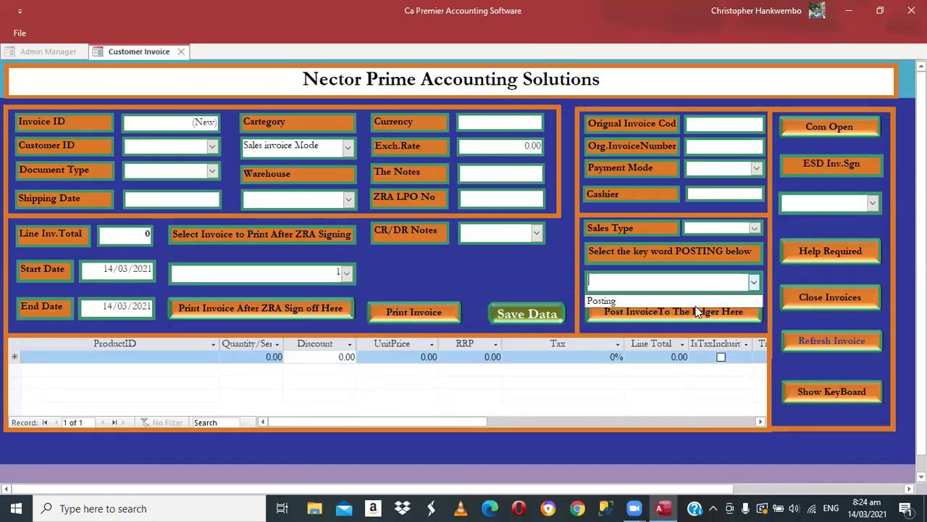
{"action": "left_click", "coordinate": [629, 300]}
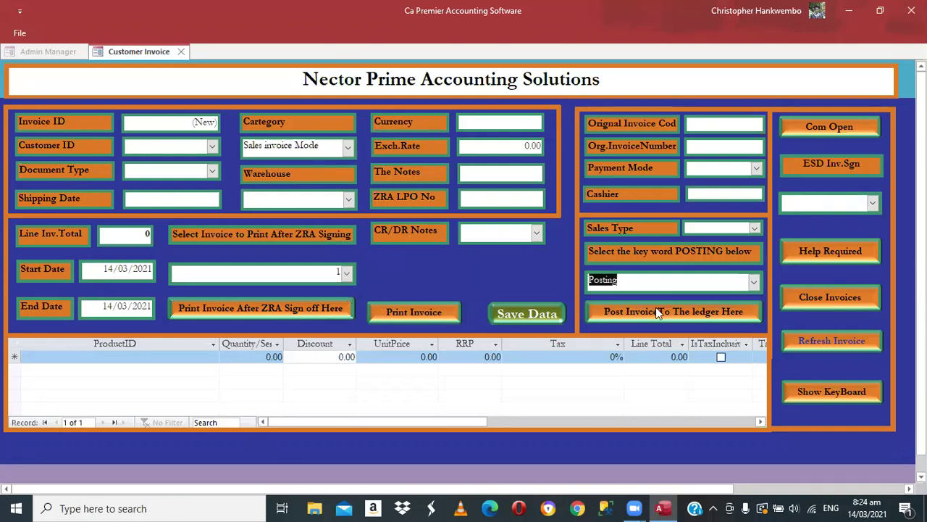
{"action": "left_click", "coordinate": [656, 311]}
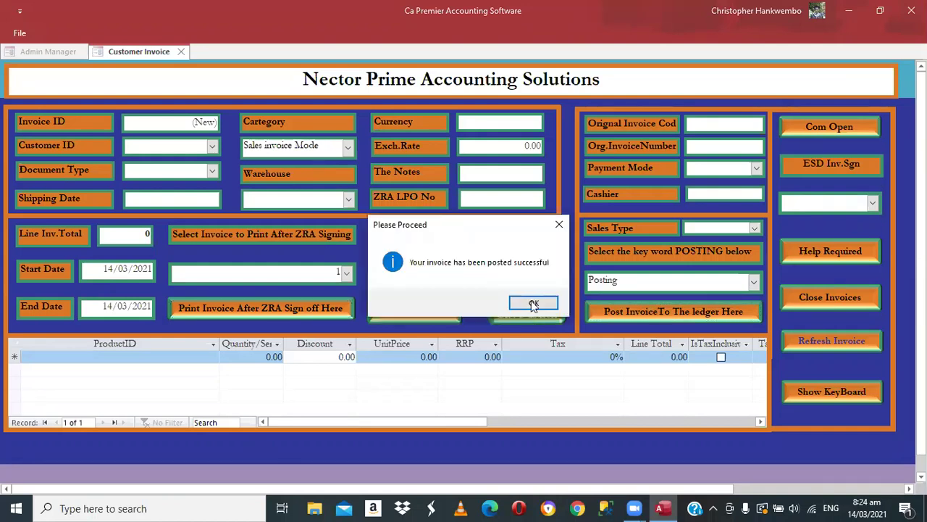
{"action": "left_click", "coordinate": [533, 303]}
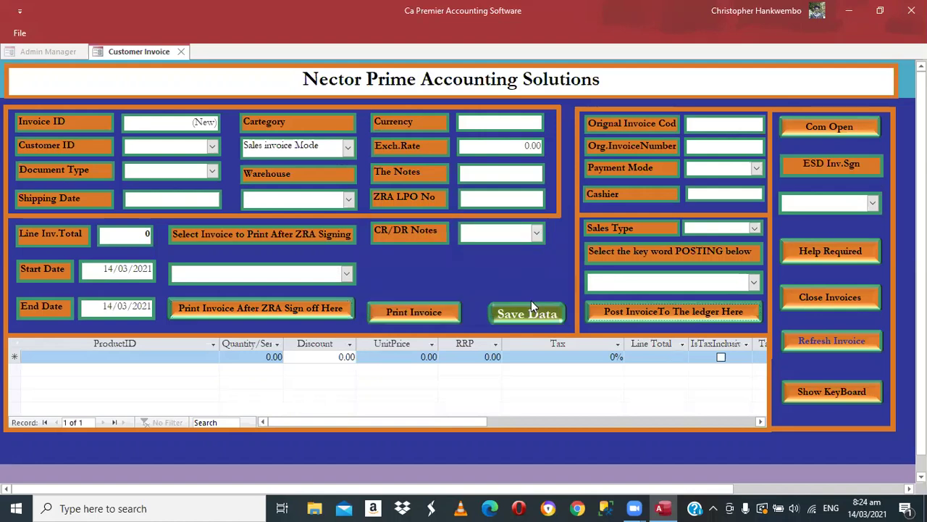
{"action": "left_click", "coordinate": [818, 295]}
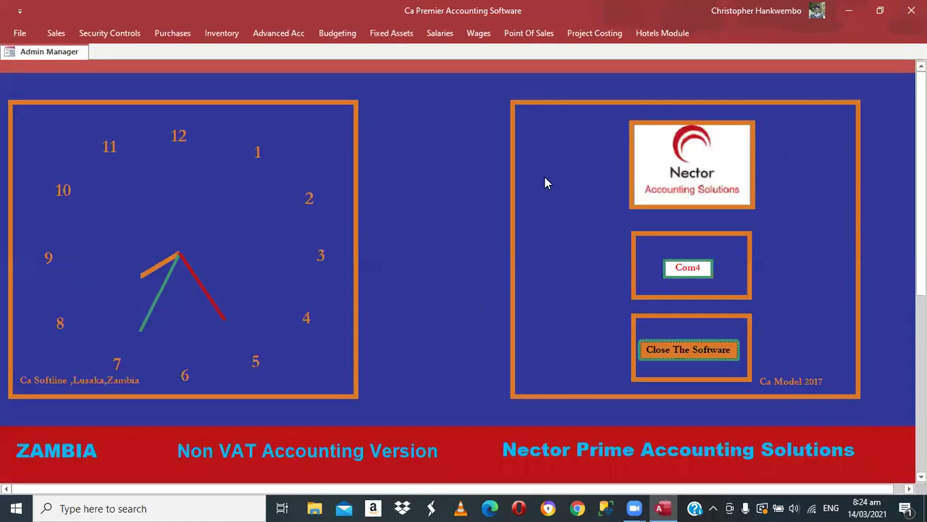
- Open the Customer Ledger form from the Sales section
{"action": "left_click", "coordinate": [56, 34]}
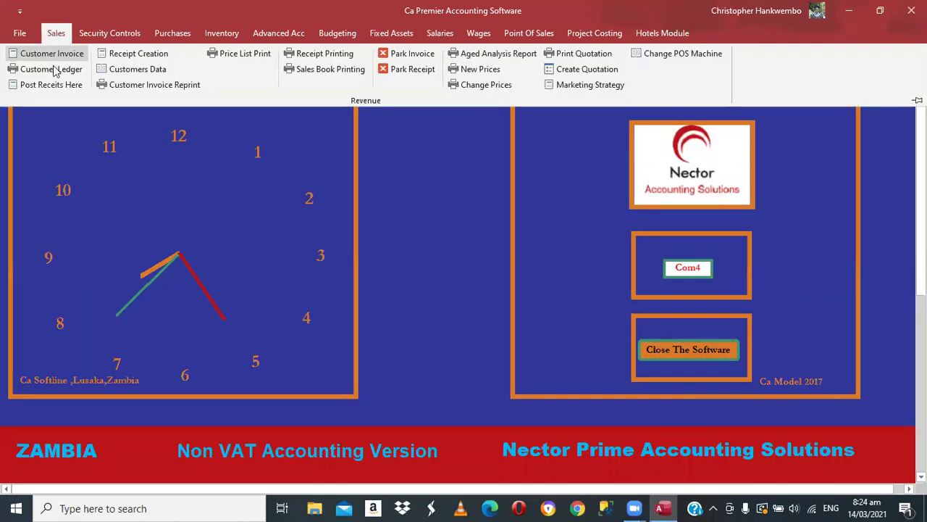
{"action": "left_click", "coordinate": [51, 68]}
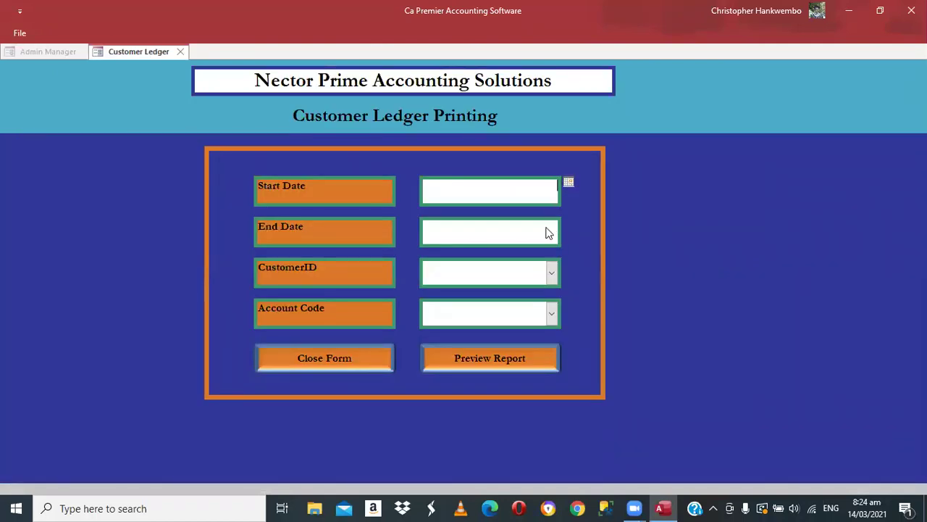
- Set the ledger start and end dates to 14/03/2021
{"action": "left_click", "coordinate": [569, 182]}
{"action": "left_click", "coordinate": [559, 231]}
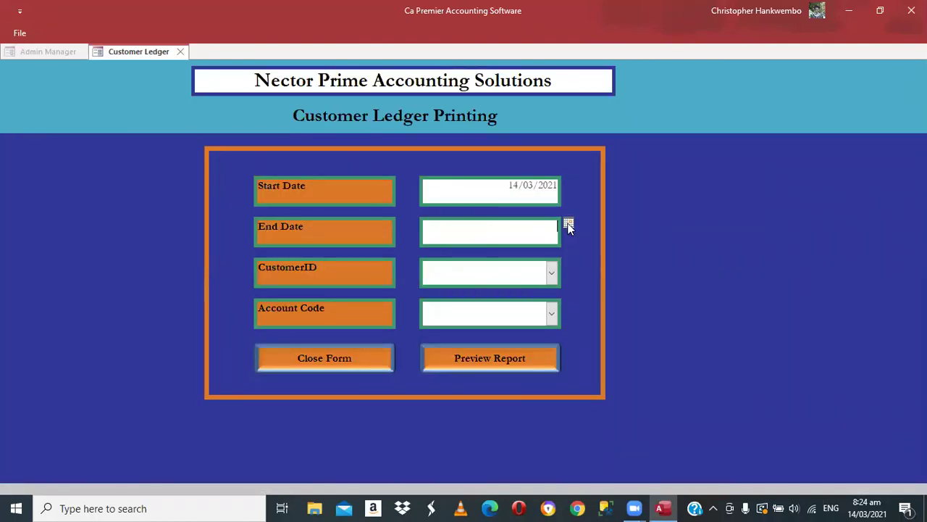
{"action": "left_click", "coordinate": [568, 223]}
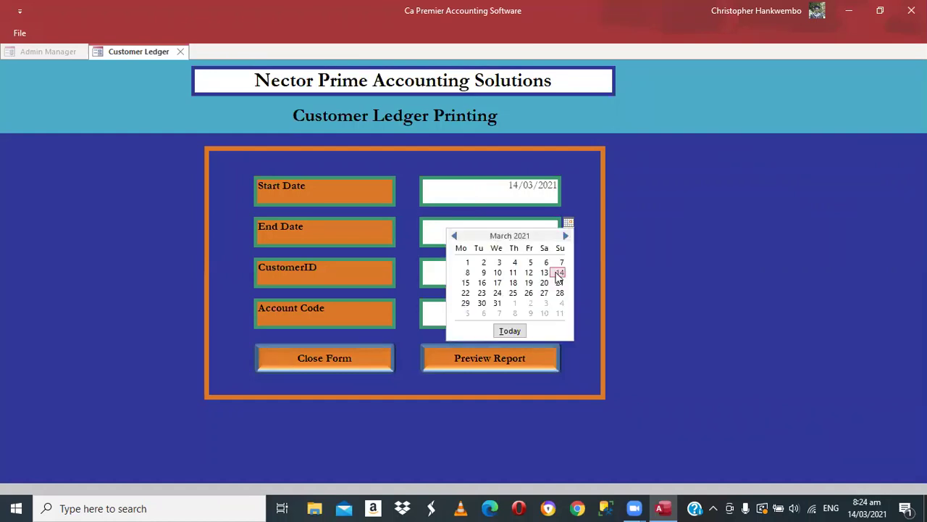
{"action": "left_click", "coordinate": [555, 270]}
{"action": "left_click", "coordinate": [554, 271]}
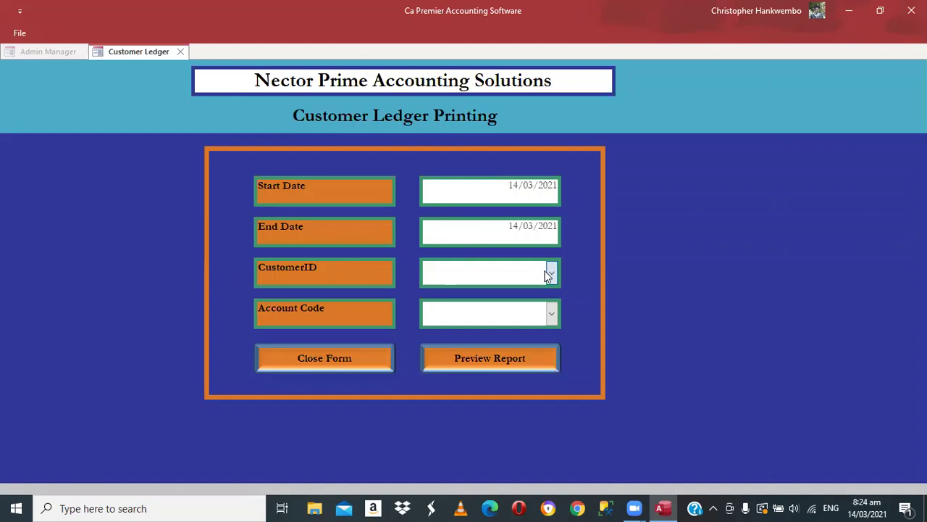
- Choose XML Zambia Limited as customer and Debtors Control as account code
{"action": "left_click", "coordinate": [553, 274]}
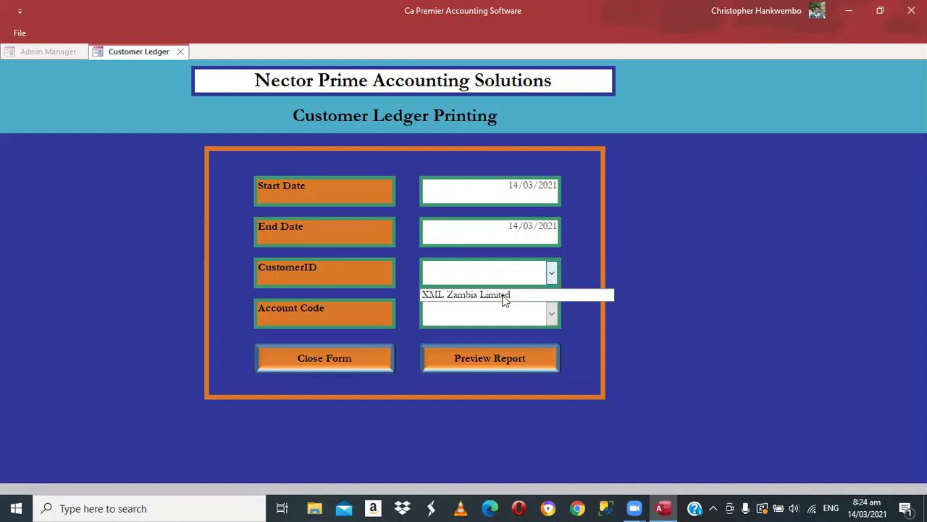
{"action": "left_click", "coordinate": [473, 296]}
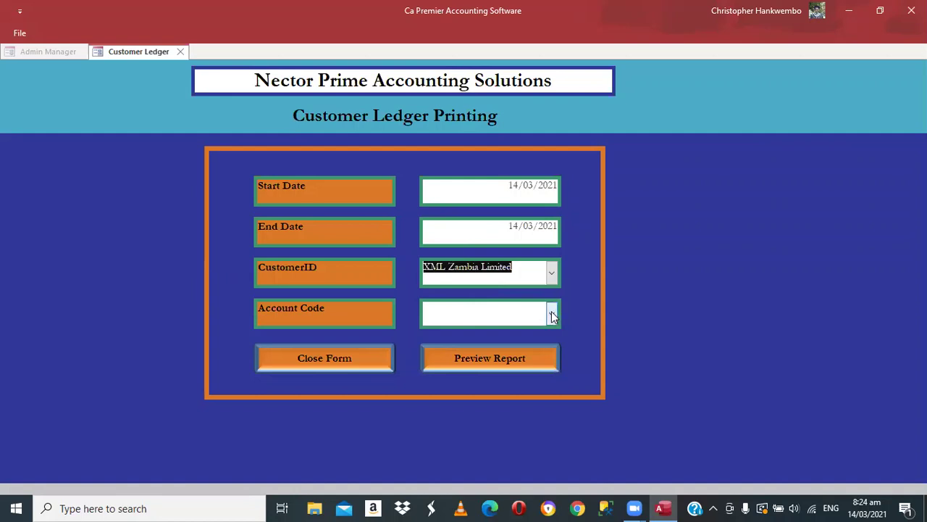
{"action": "left_click", "coordinate": [552, 314]}
{"action": "type", "text": "D"}
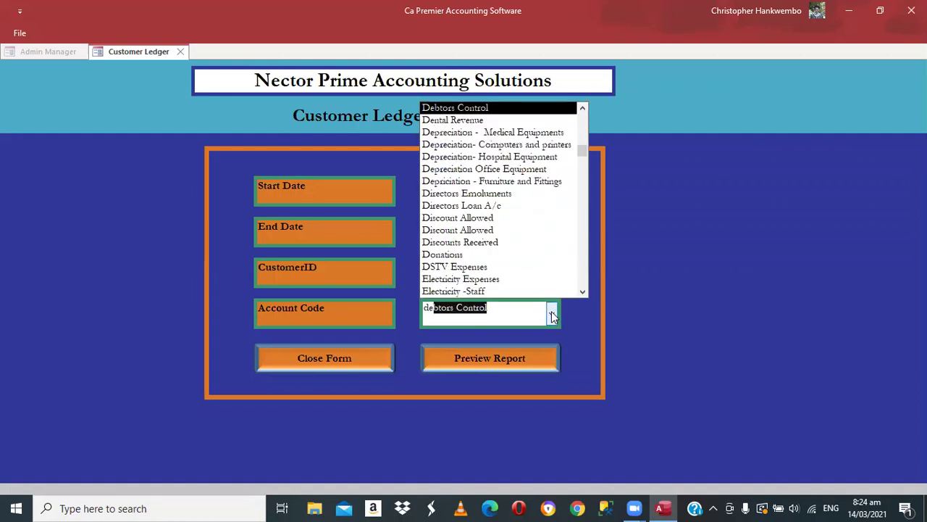
{"action": "left_click", "coordinate": [551, 313]}
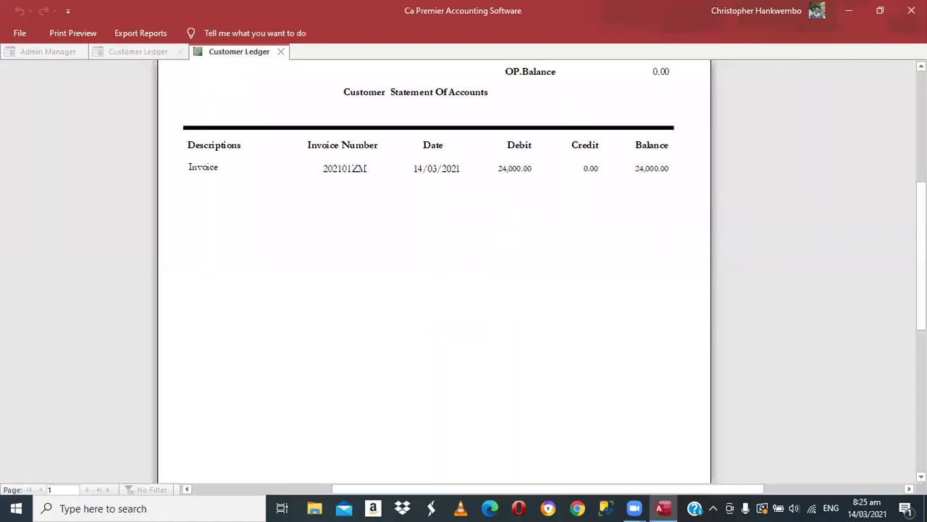
{"action": "scroll", "coordinate": [577, 290], "scroll_direction": "up", "scroll_amount": 3}
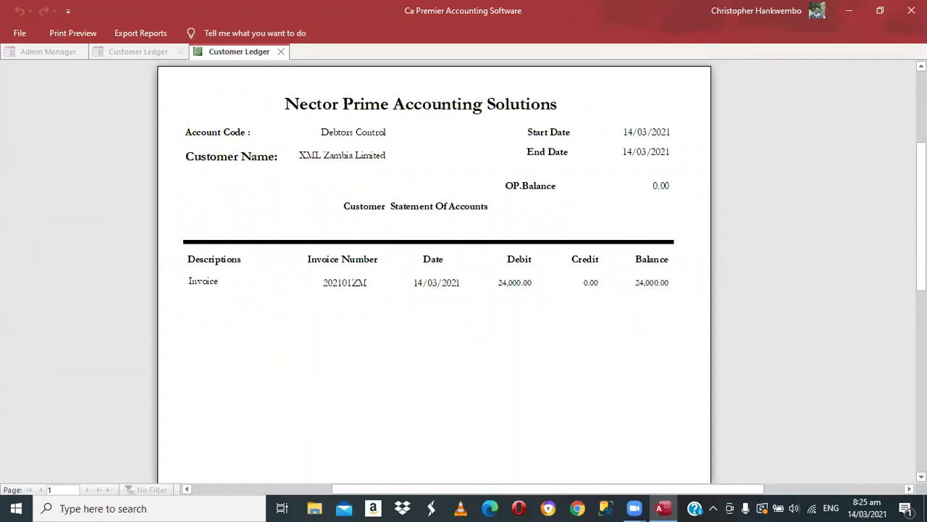
{"action": "scroll", "coordinate": [435, 272], "scroll_direction": "down", "scroll_amount": 3}
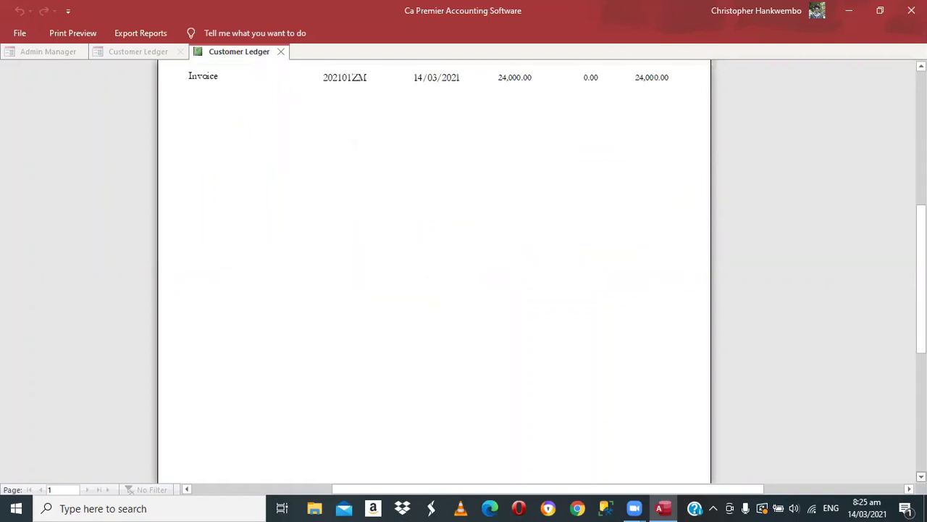
{"action": "scroll", "coordinate": [476, 451], "scroll_direction": "down", "scroll_amount": 3}
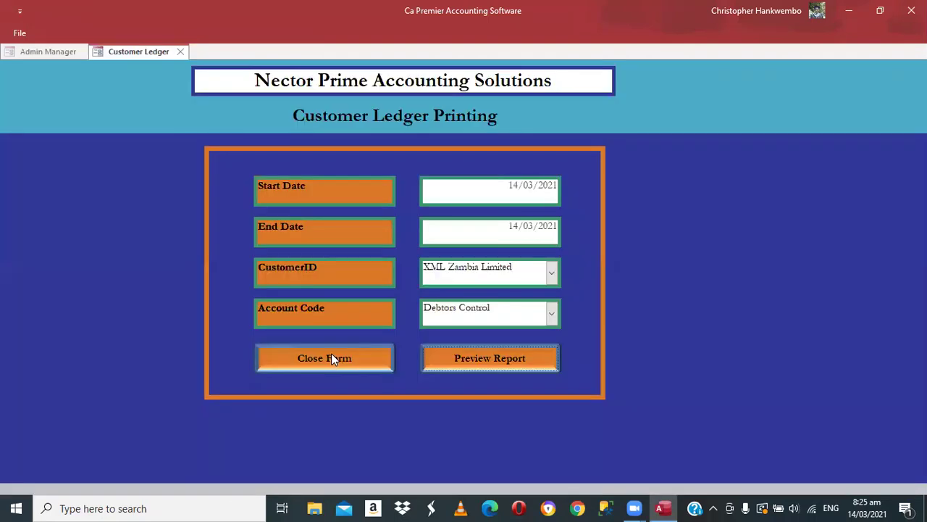
{"action": "left_click", "coordinate": [331, 358]}
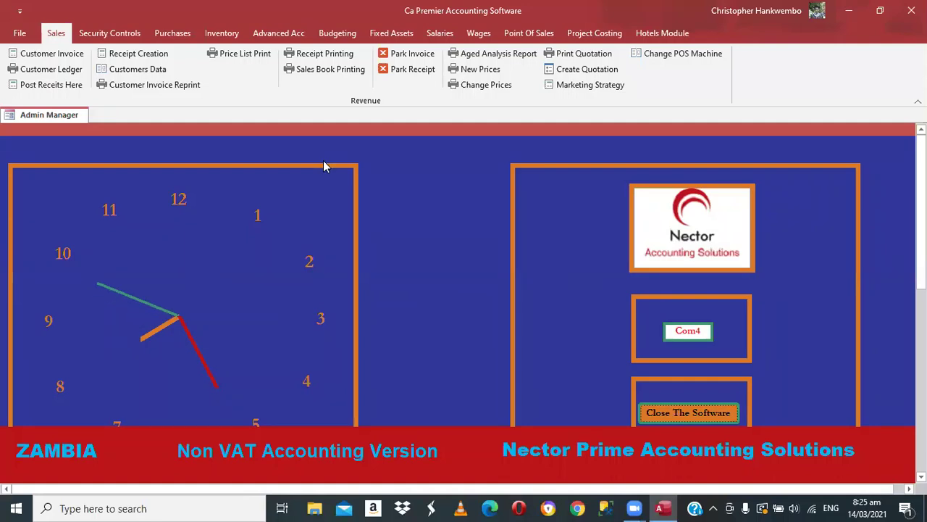
- Open the Sales DayBook Report form and its start-date calendar
{"action": "left_click", "coordinate": [321, 69]}
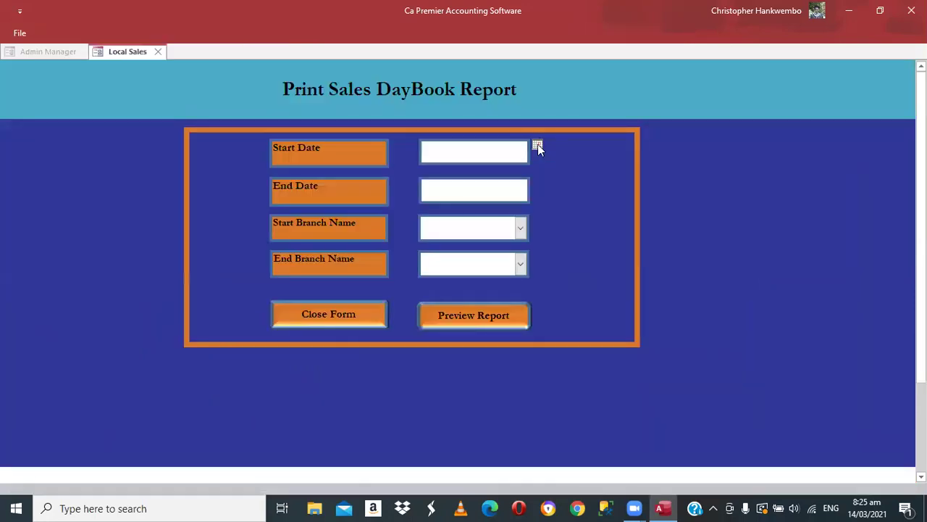
{"action": "left_click", "coordinate": [537, 146]}
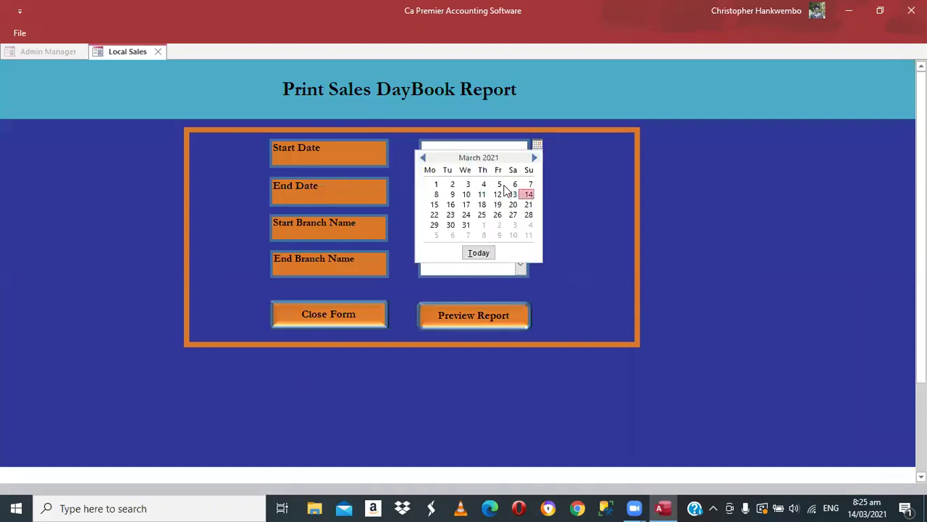
- Set the daybook dates to 14/03/2021 and both branches to Main Stores
{"action": "left_click", "coordinate": [529, 194]}
{"action": "left_click", "coordinate": [537, 183]}
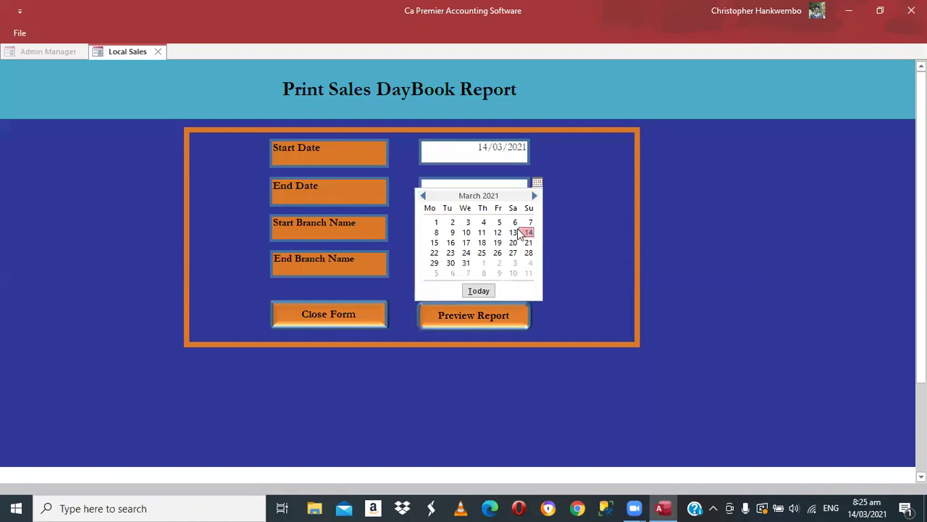
{"action": "left_click", "coordinate": [521, 233]}
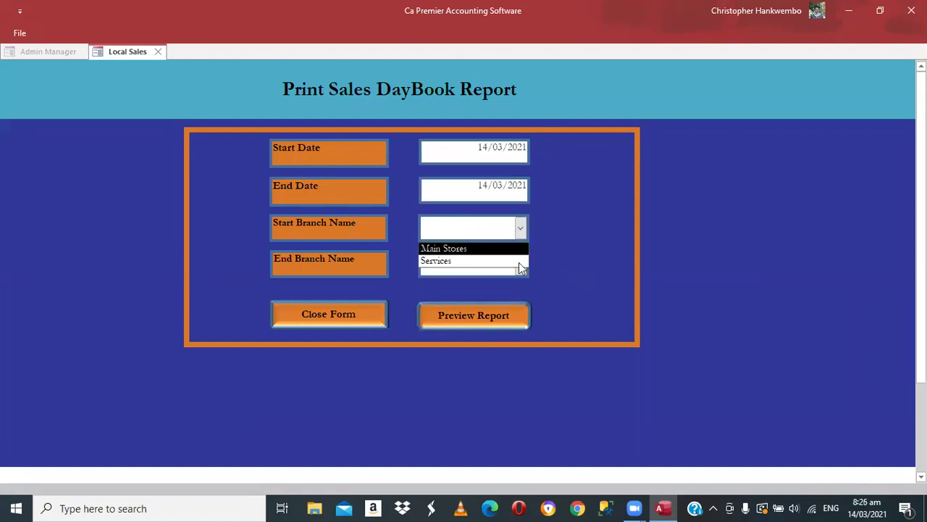
{"action": "key", "text": "Return"}
{"action": "key", "text": "Tab"}
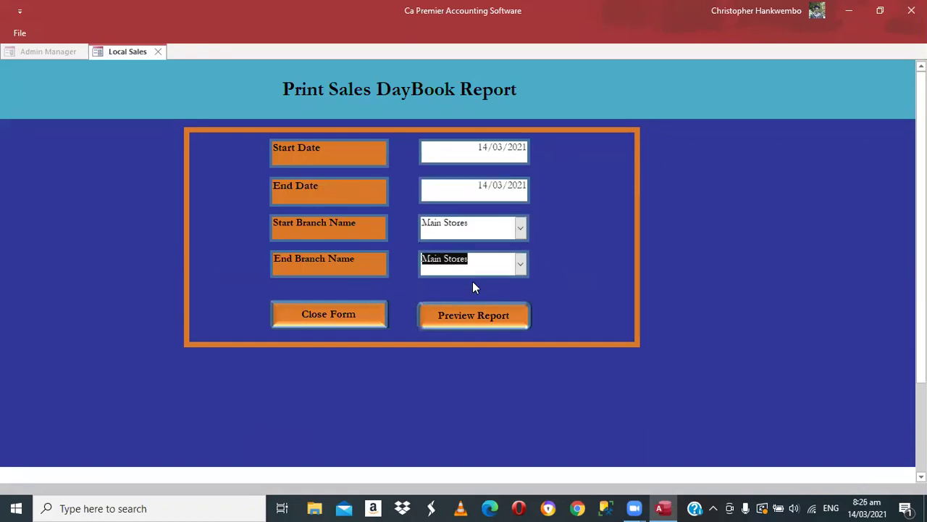
{"action": "key", "text": "Tab"}
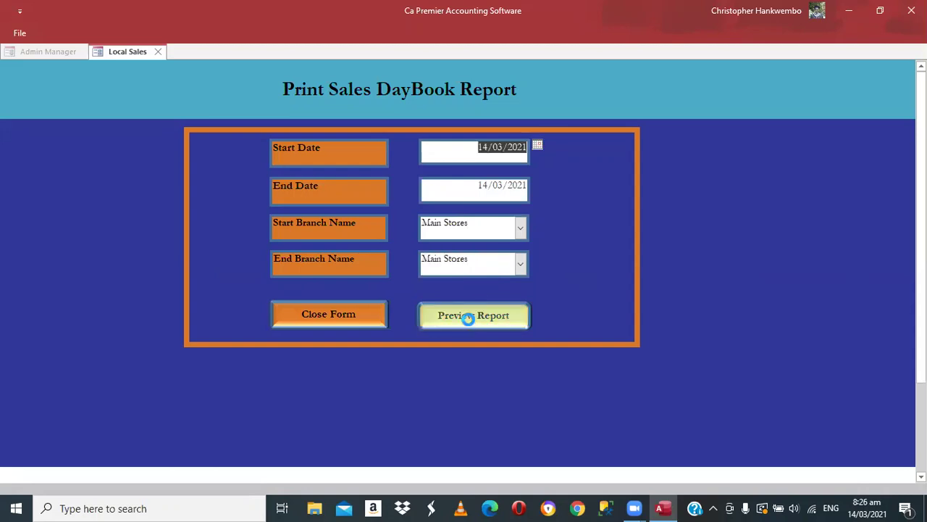
- Preview the sales daybook and zoom in on XML Zambia Limited's 24,000.00 sale
{"action": "left_click", "coordinate": [468, 319]}
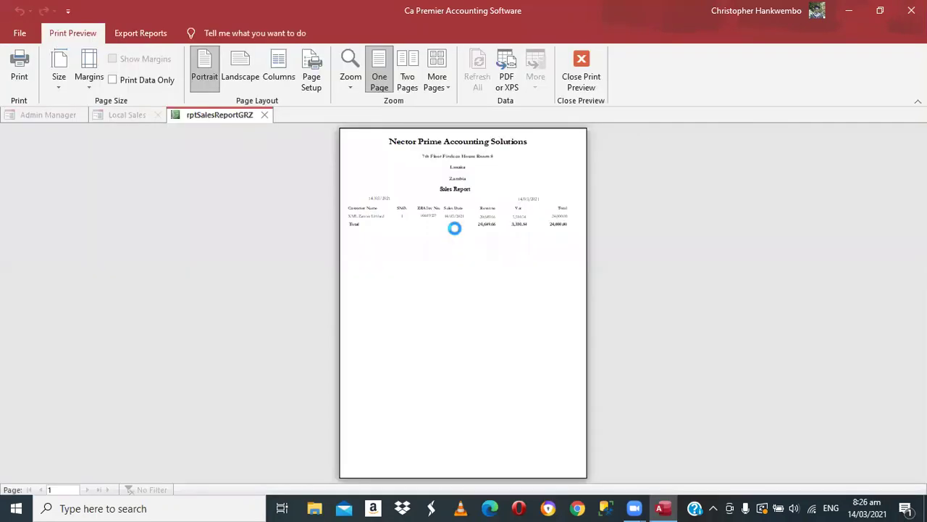
{"action": "left_click", "coordinate": [454, 228]}
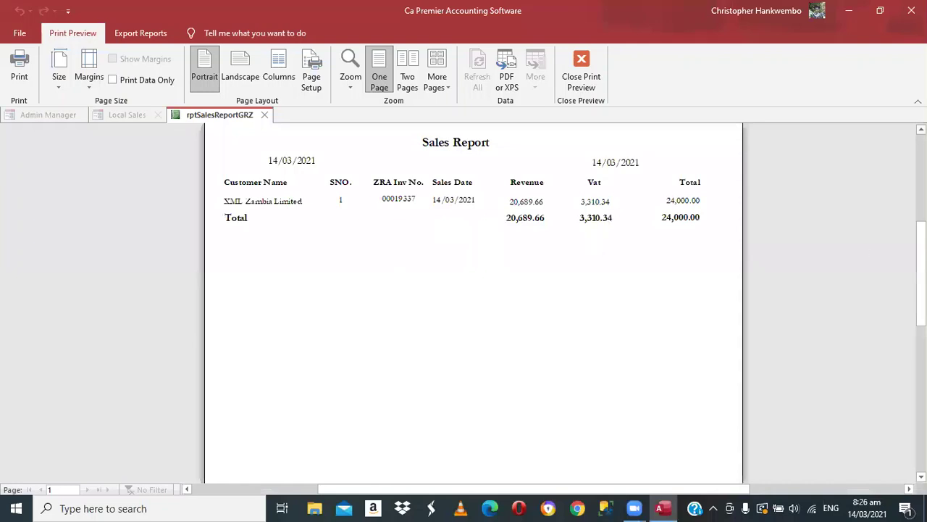
{"action": "scroll", "coordinate": [444, 329], "scroll_direction": "up", "scroll_amount": 3}
{"action": "scroll", "coordinate": [408, 294], "scroll_direction": "up", "scroll_amount": 1}
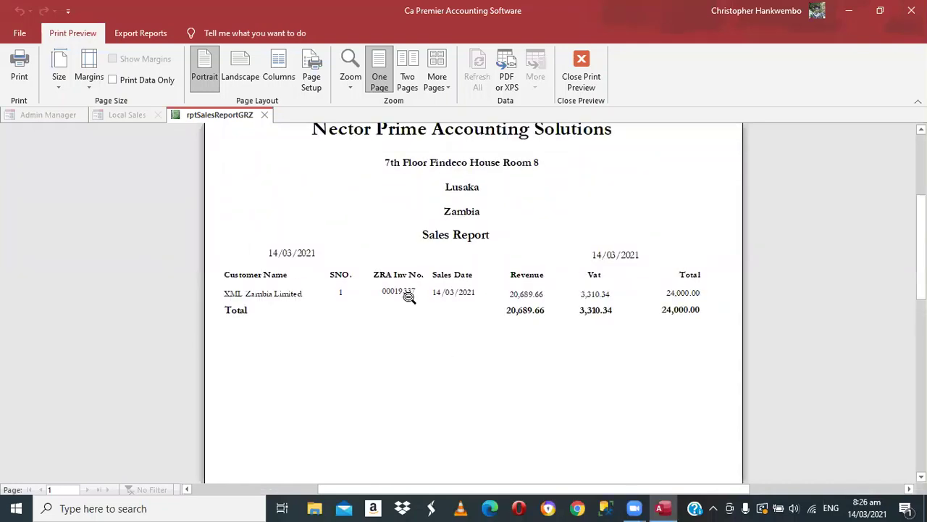
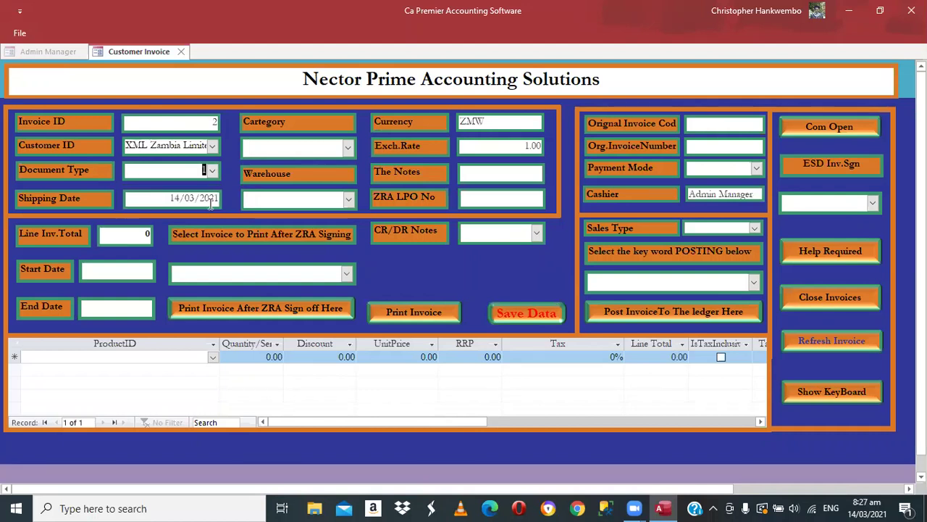
- Set the invoice category to Sales invoice Mode and the warehouse to Main Stores
{"action": "key", "text": "Tab"}
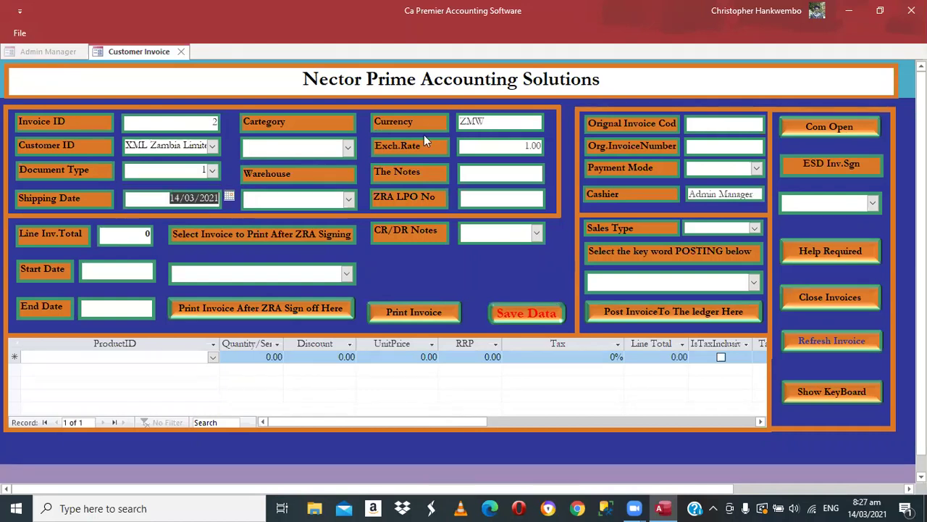
{"action": "left_click", "coordinate": [423, 135]}
{"action": "left_click", "coordinate": [350, 148]}
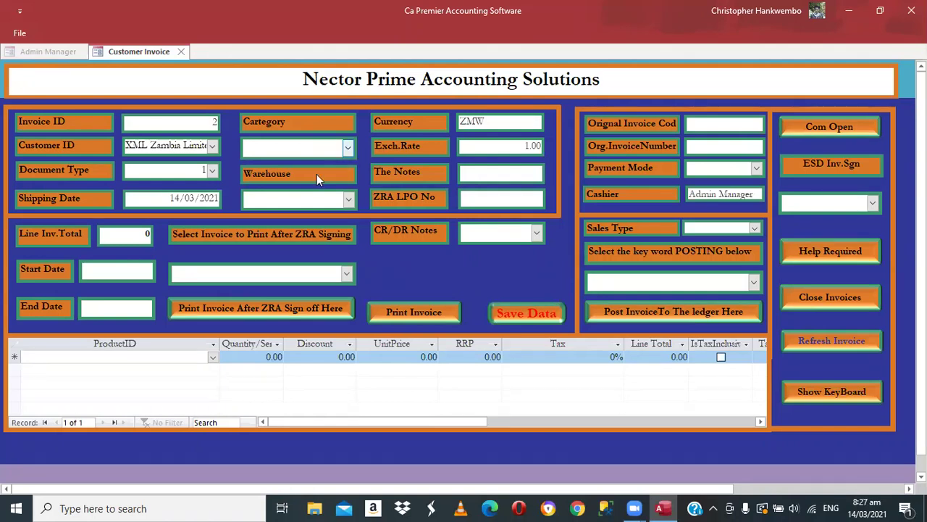
{"action": "left_click", "coordinate": [314, 192]}
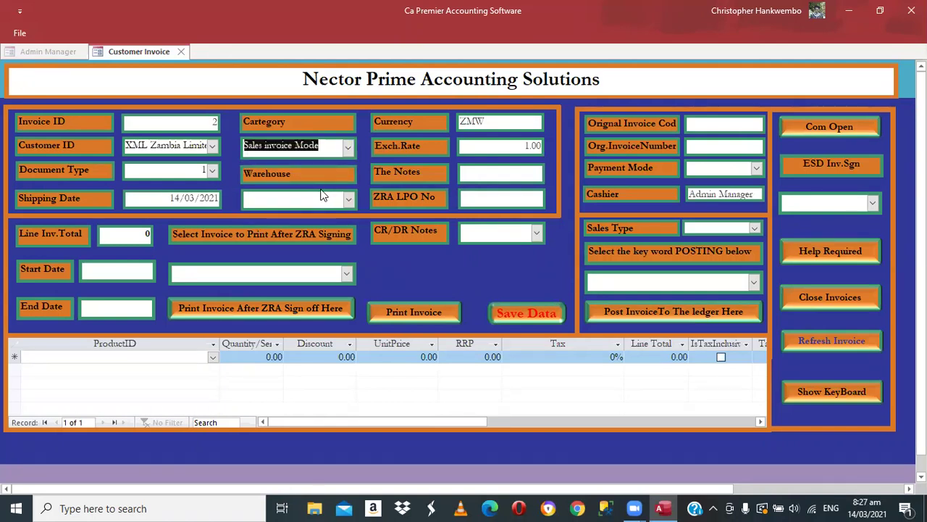
{"action": "left_click", "coordinate": [352, 201]}
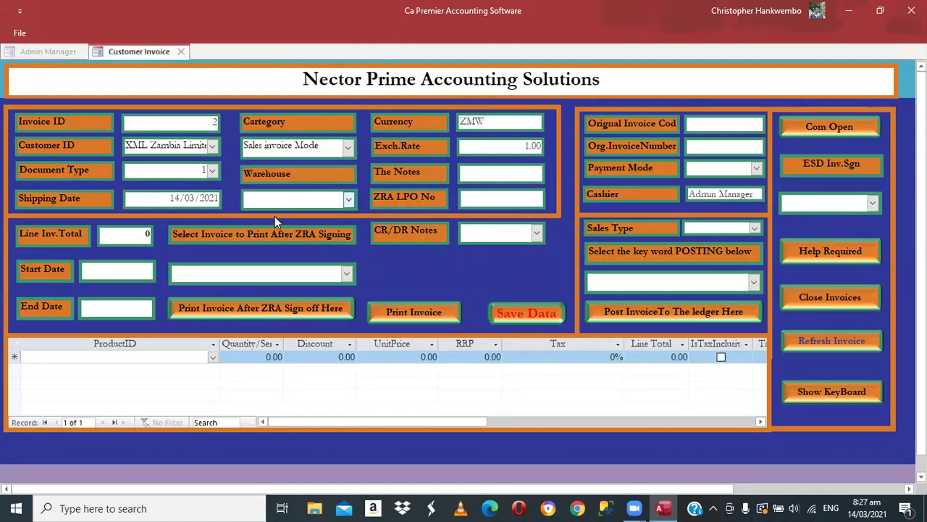
{"action": "left_click", "coordinate": [271, 217]}
- Enter 'Wrongly processed' in the invoice notes
{"action": "key", "text": "Tab"}
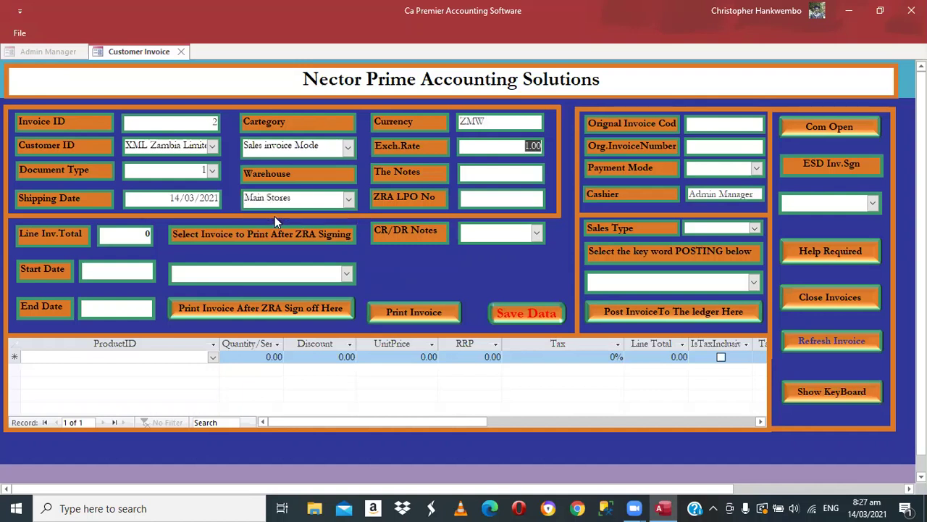
{"action": "key", "text": "Tab"}
{"action": "type", "text": "Wrongly proce"}
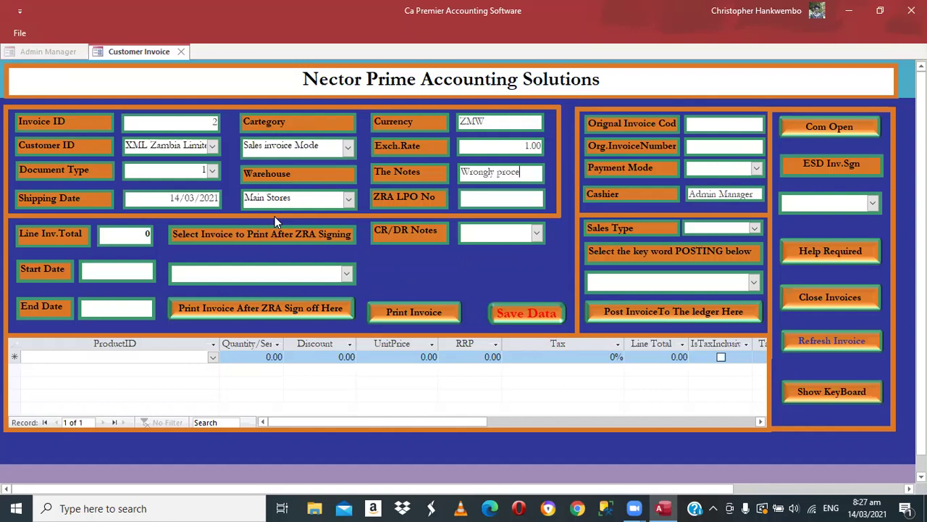
{"action": "type", "text": "ssed"}
- Link the credit note to signed invoice 1 in the CR/DR Notes list
{"action": "left_click", "coordinate": [539, 230]}
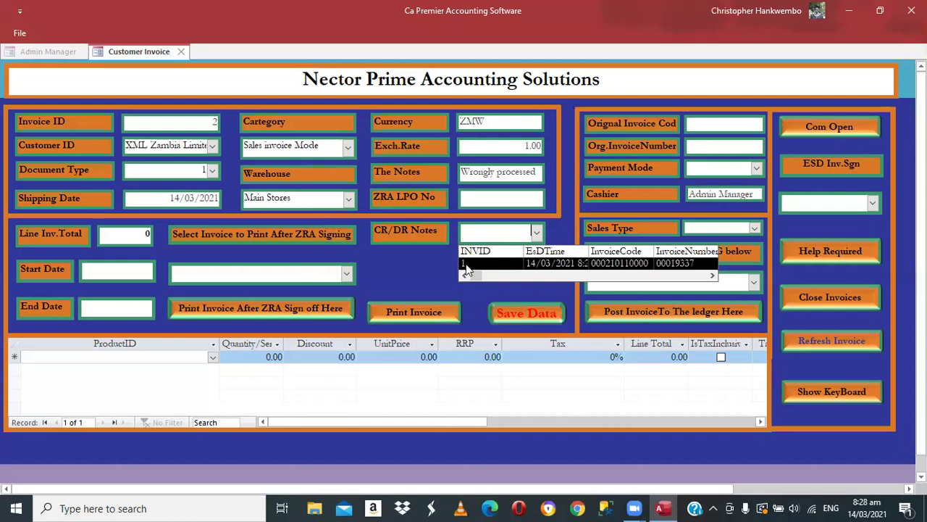
{"action": "type", "text": "1"}
{"action": "left_click", "coordinate": [721, 127]}
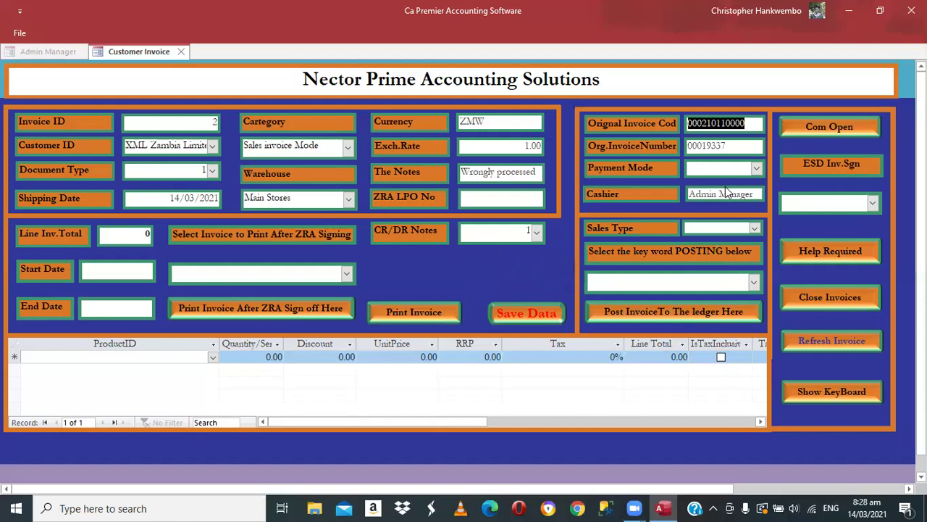
{"action": "key", "text": "Tab"}
{"action": "key", "text": "Tab"}
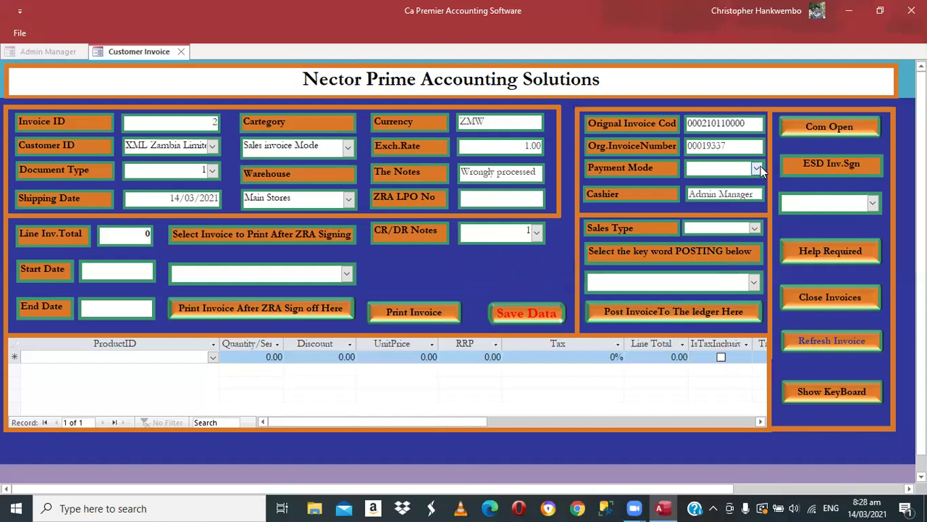
- Set payment mode 3 and sales type CreditSale
{"action": "left_click", "coordinate": [756, 168]}
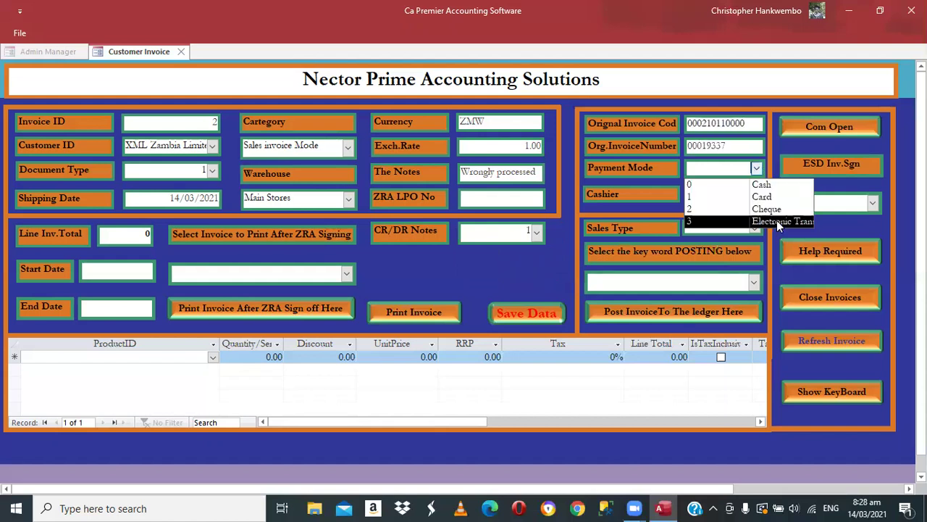
{"action": "left_click", "coordinate": [778, 221]}
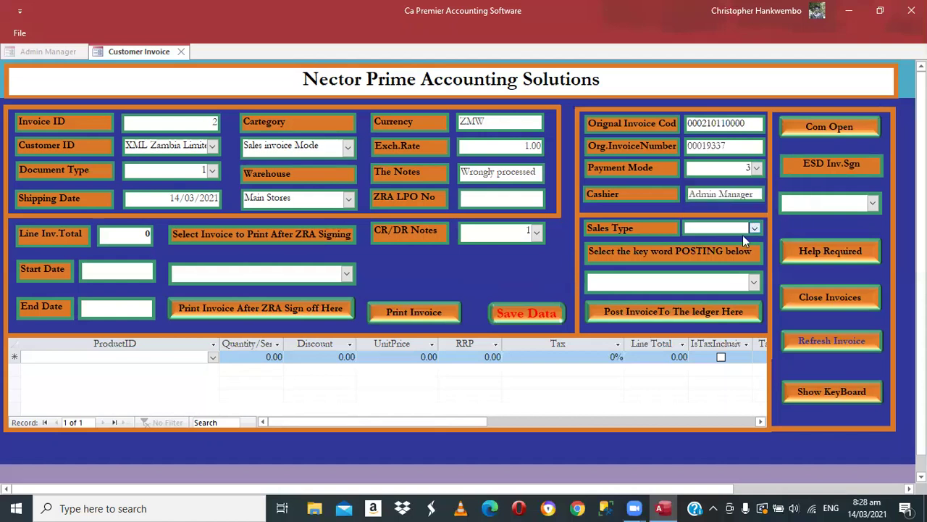
{"action": "left_click", "coordinate": [753, 229]}
{"action": "left_click", "coordinate": [762, 256]}
- Add a Rent for Flat Number 24 product line and dismiss the quantity warnings
{"action": "left_click", "coordinate": [207, 360]}
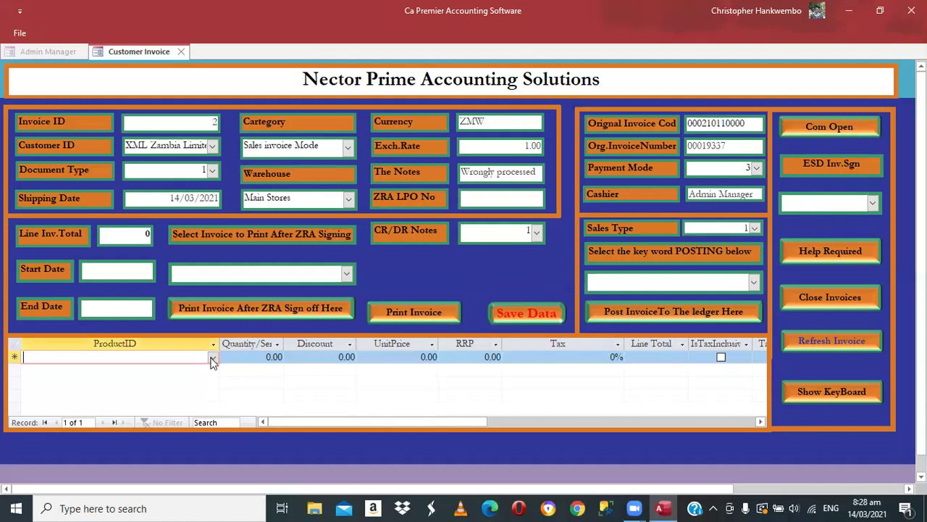
{"action": "left_click", "coordinate": [212, 358]}
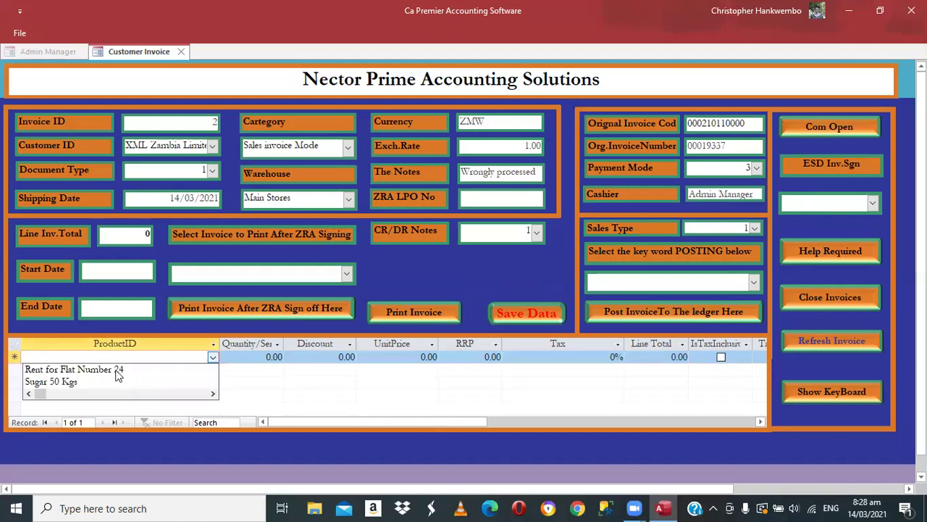
{"action": "left_click", "coordinate": [116, 370]}
{"action": "key", "text": "Tab"}
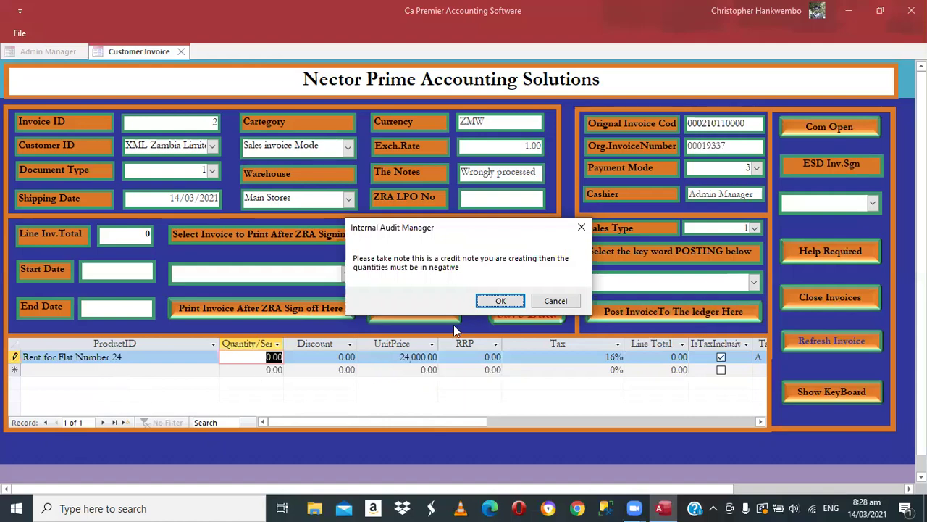
{"action": "left_click", "coordinate": [497, 303]}
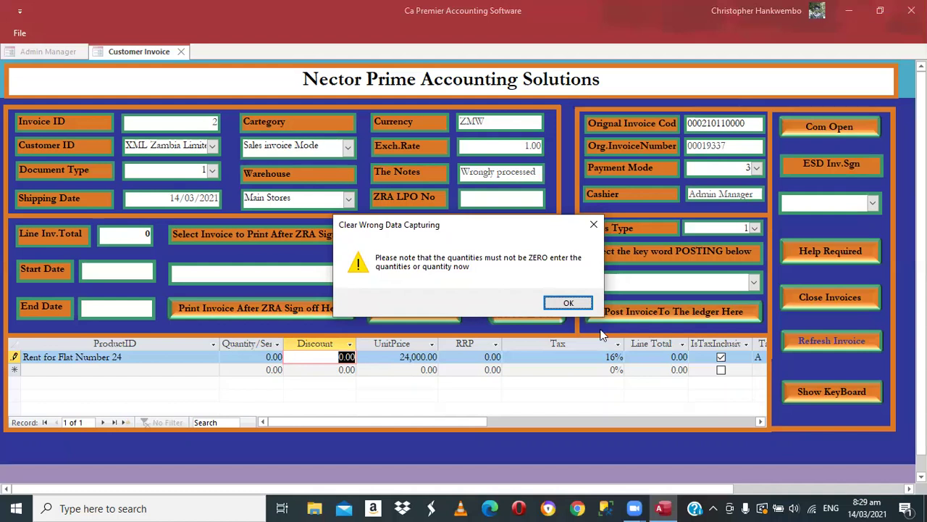
{"action": "left_click", "coordinate": [568, 304]}
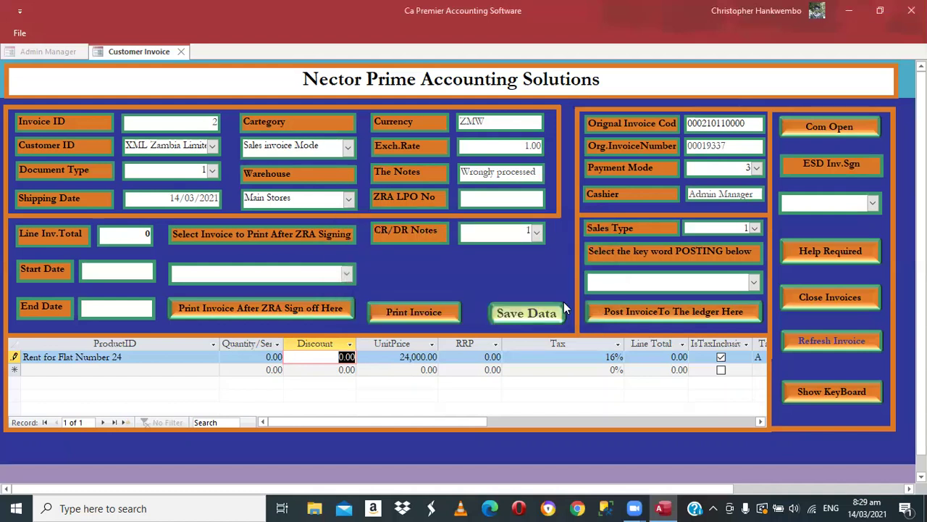
{"action": "left_click", "coordinate": [563, 310]}
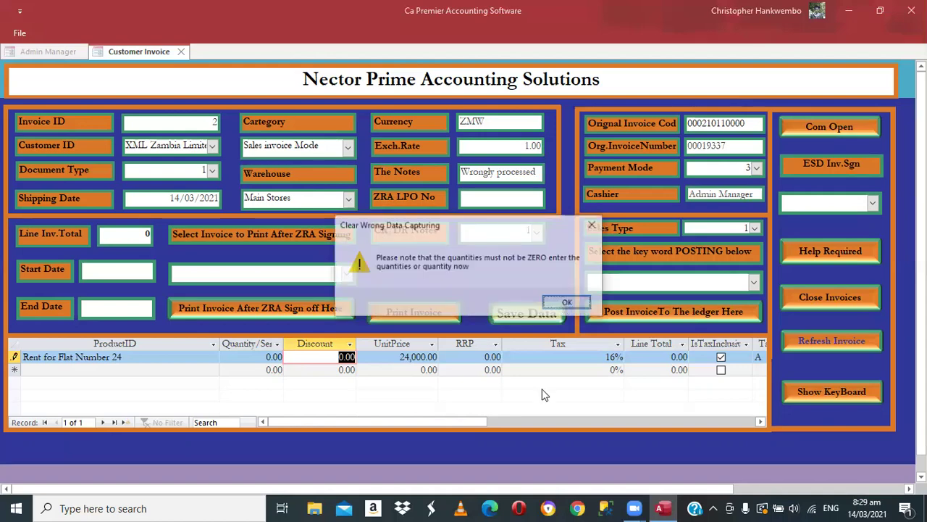
{"action": "key", "text": "Return"}
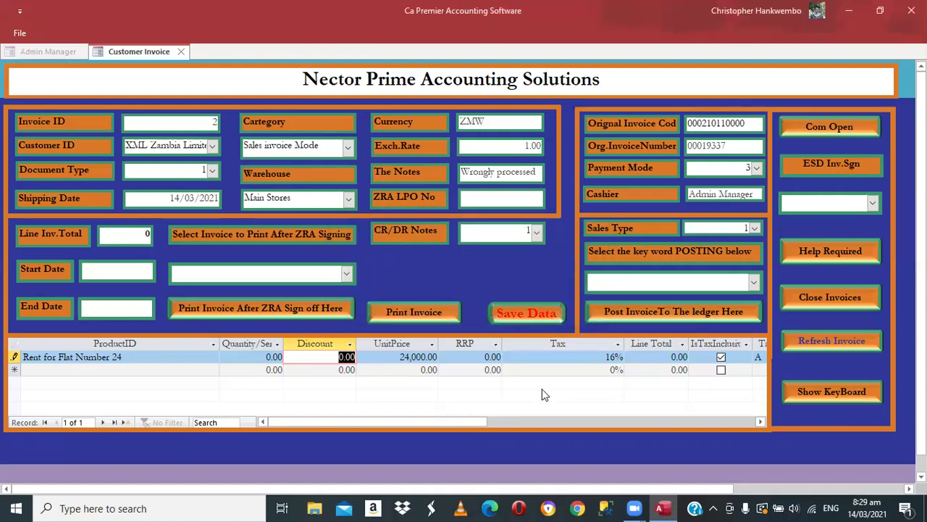
- Set the rent line's quantity to -1, confirming the credit-note reminders
{"action": "key", "text": "shift+Tab"}
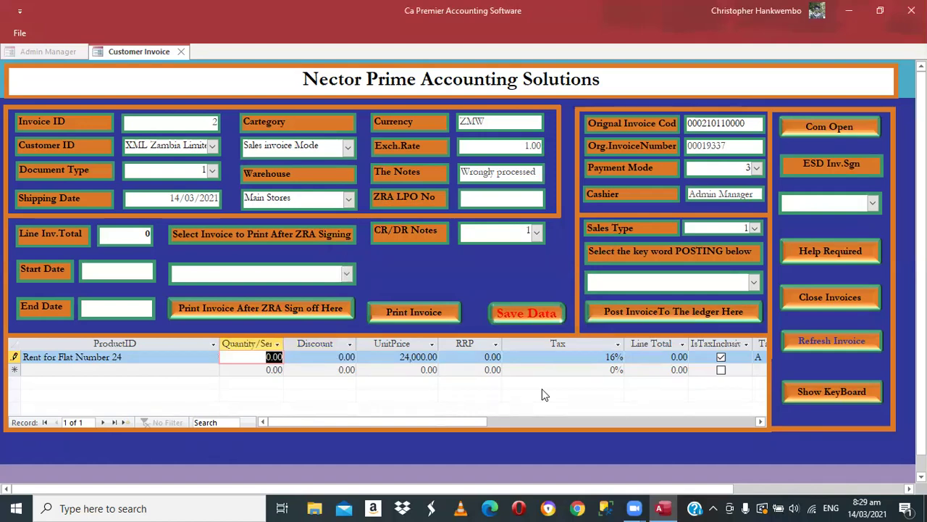
{"action": "type", "text": "-1"}
{"action": "left_click", "coordinate": [518, 311]}
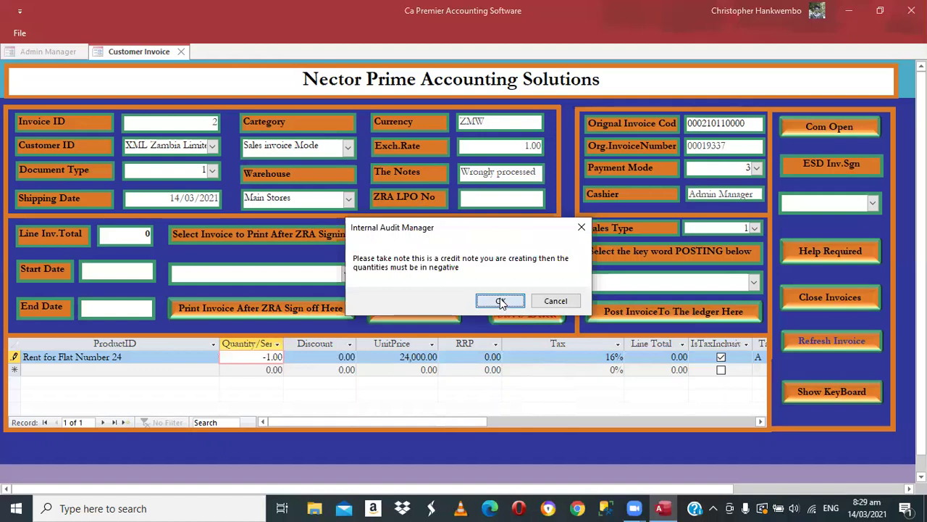
{"action": "left_click", "coordinate": [501, 301]}
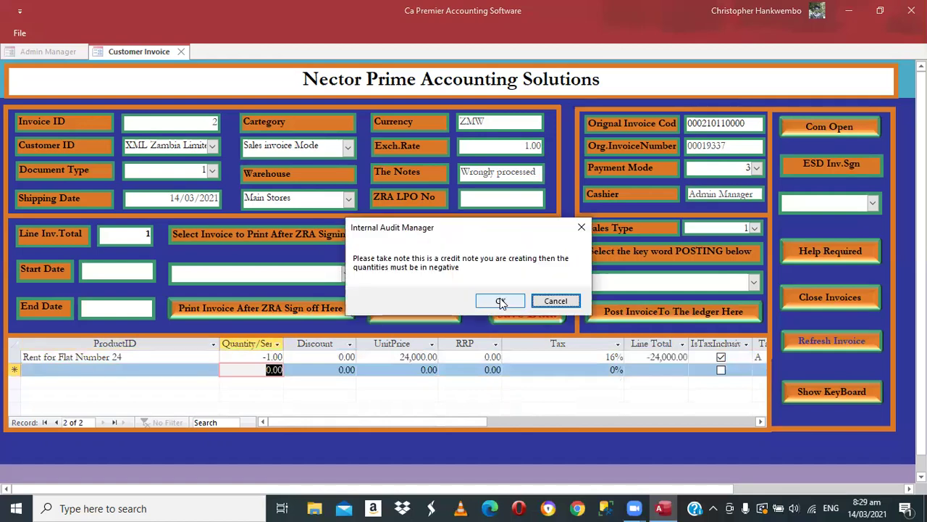
{"action": "left_click", "coordinate": [501, 302]}
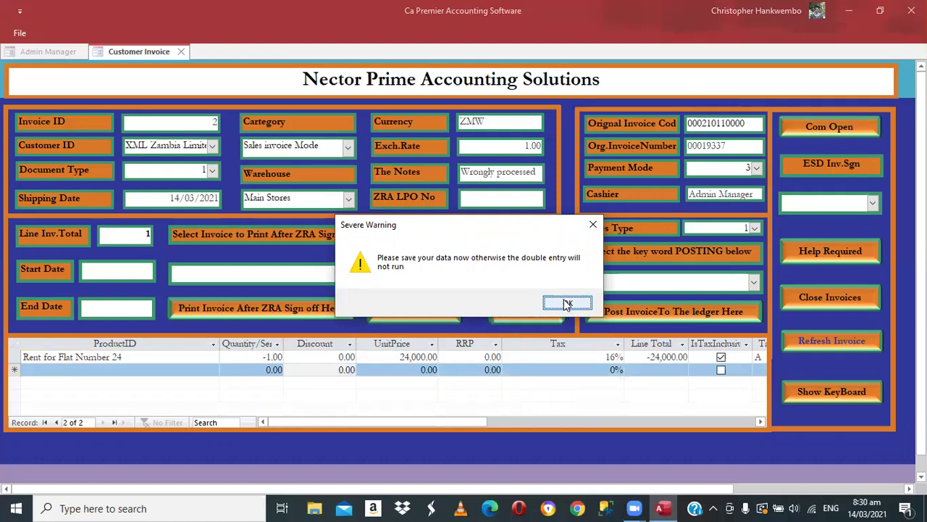
{"action": "left_click", "coordinate": [568, 304]}
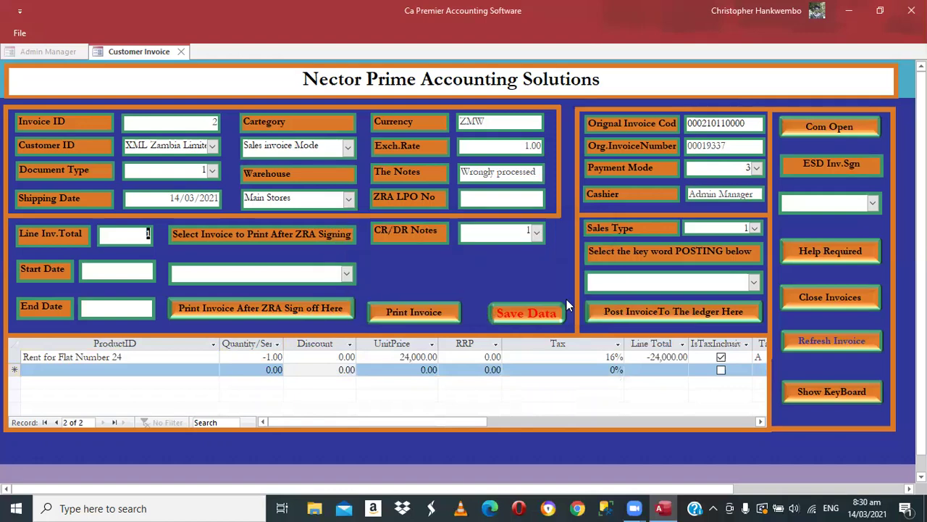
- Save the credit note and confirm the finalization message
{"action": "left_click", "coordinate": [512, 310]}
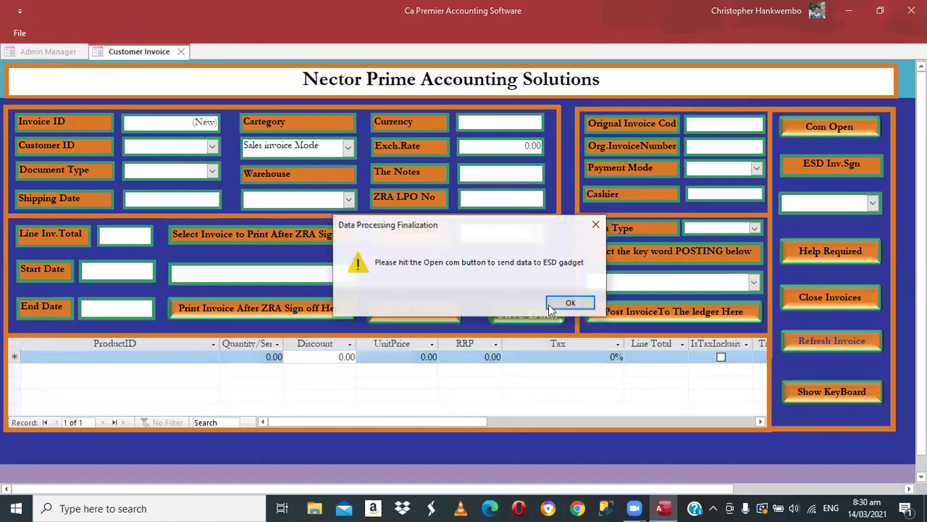
{"action": "left_click", "coordinate": [570, 305]}
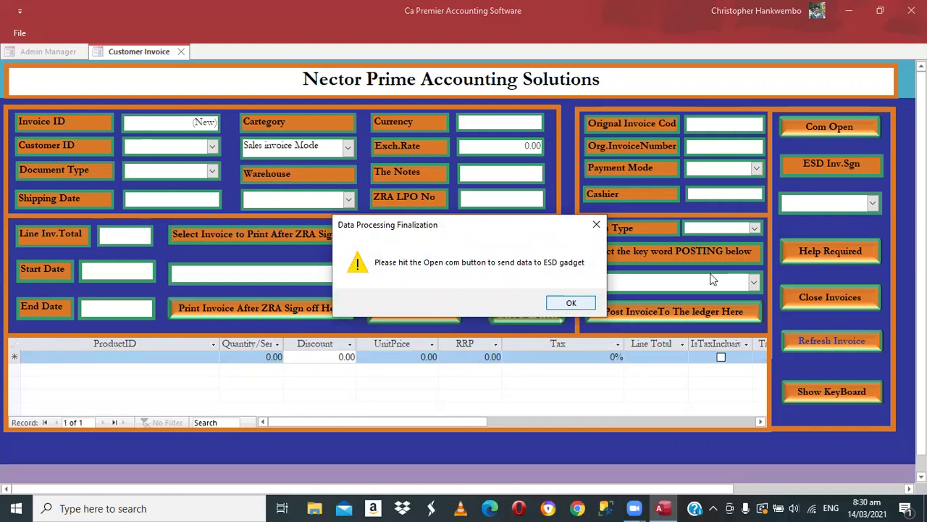
{"action": "key", "text": "Return"}
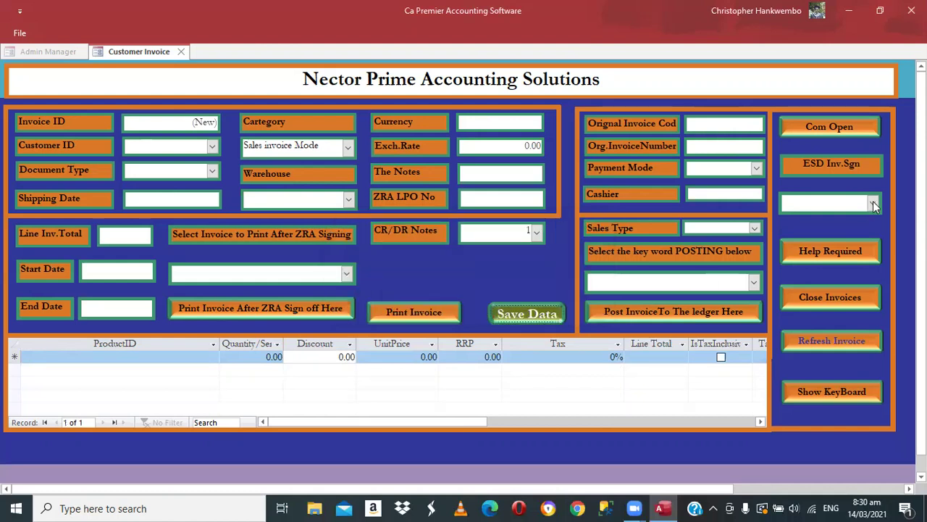
- Send invoice 2 to the ESD device through Com Open, acknowledging both port messages
{"action": "left_click", "coordinate": [852, 222]}
{"action": "left_click", "coordinate": [827, 128]}
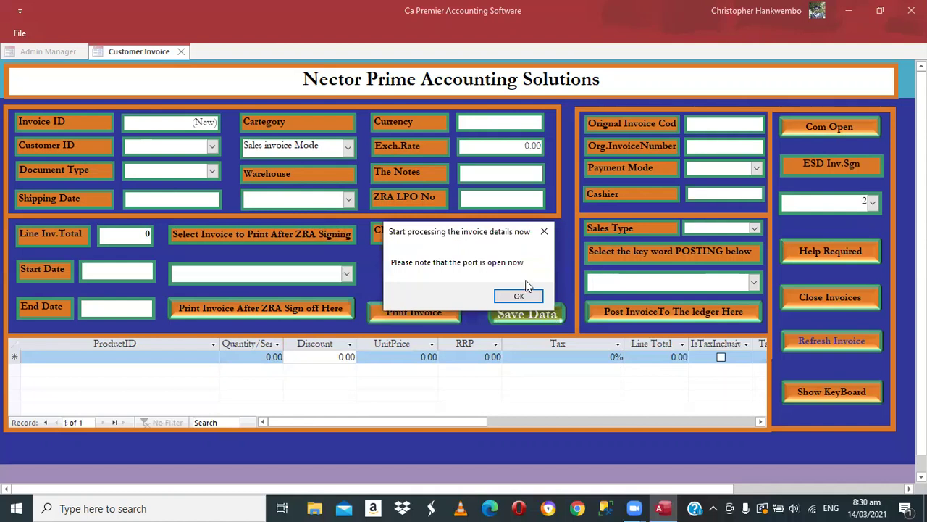
{"action": "left_click", "coordinate": [519, 297]}
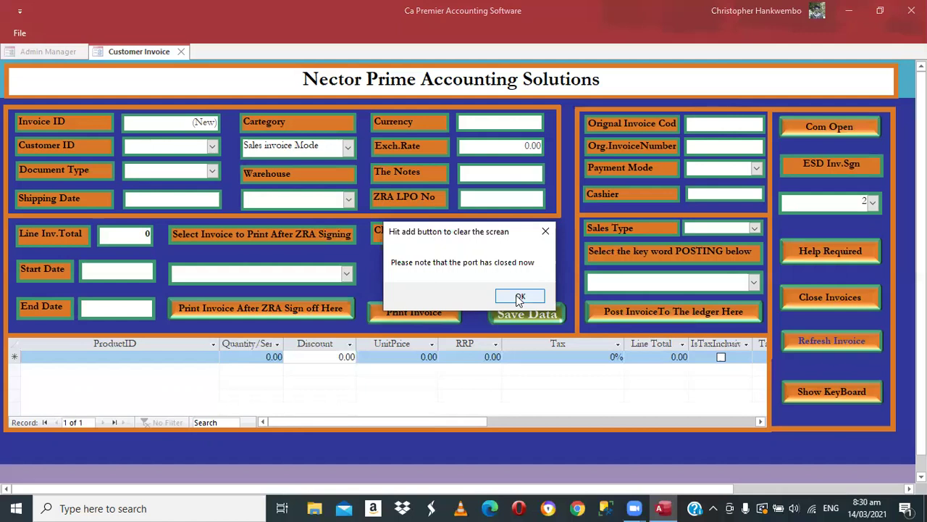
{"action": "left_click", "coordinate": [518, 299]}
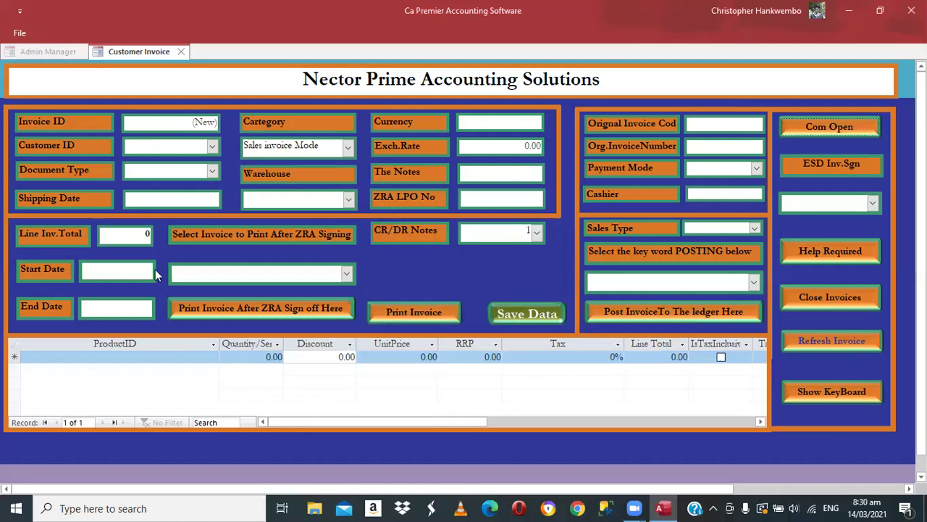
- Set start and end dates to 14/03/2021 and print signed document 2
{"action": "left_click", "coordinate": [163, 265]}
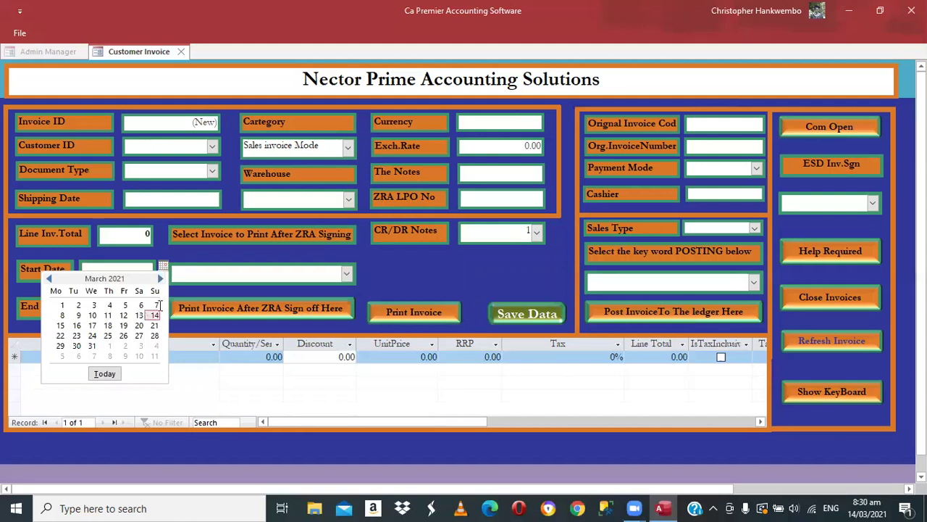
{"action": "left_click", "coordinate": [155, 315]}
{"action": "key", "text": "Tab"}
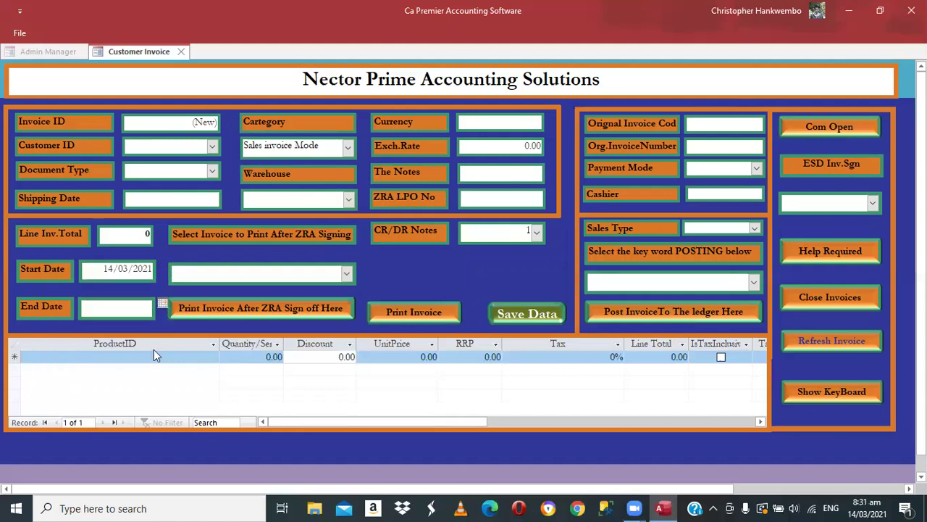
{"action": "left_click", "coordinate": [163, 302]}
{"action": "left_click", "coordinate": [153, 353]}
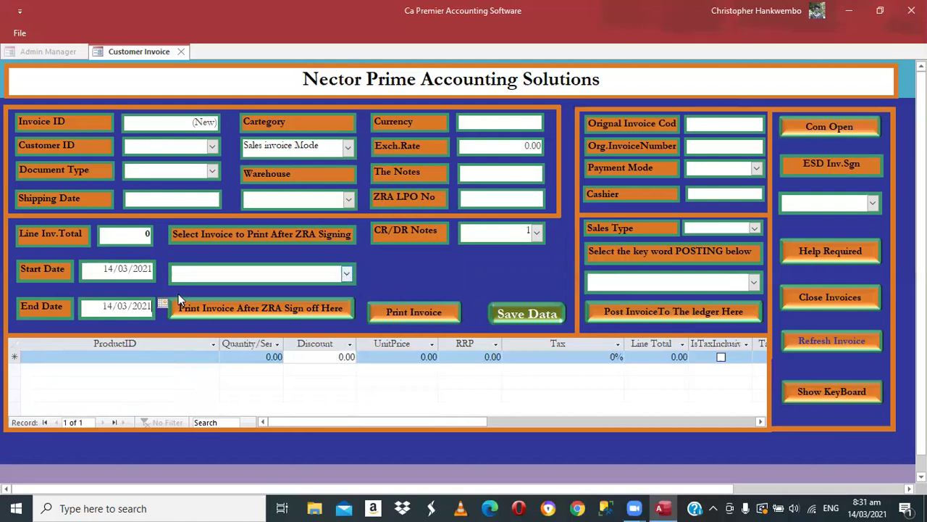
{"action": "left_click", "coordinate": [286, 308]}
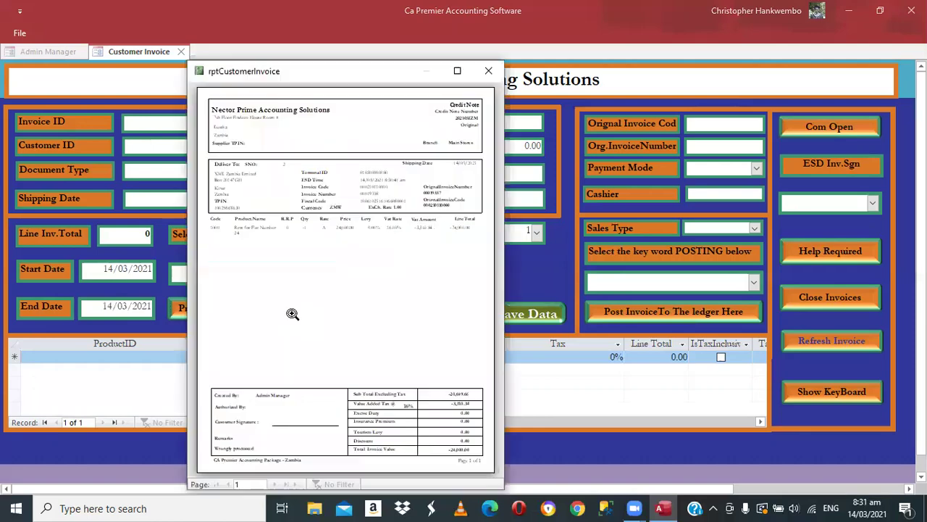
- Maximise and zoom the credit note report, scroll through its -24,000.00 total, then close it
{"action": "left_click", "coordinate": [457, 70]}
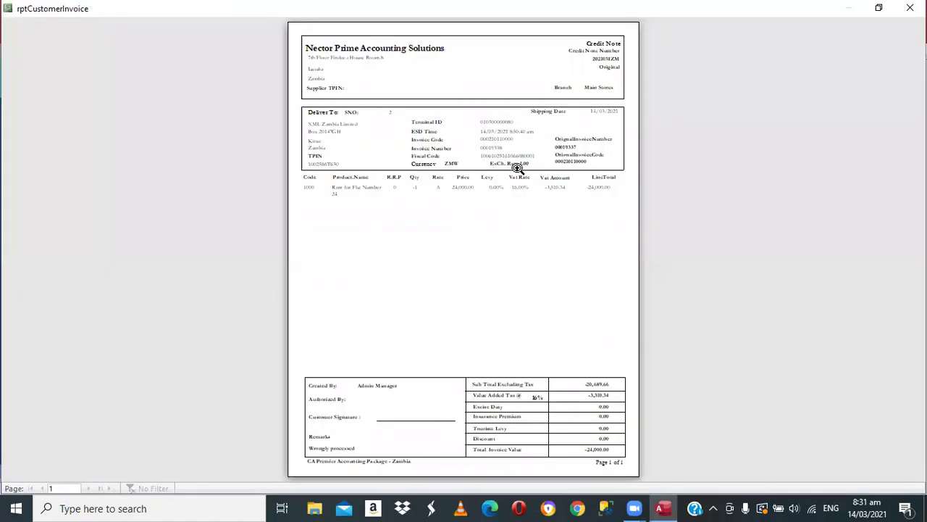
{"action": "left_click", "coordinate": [524, 202]}
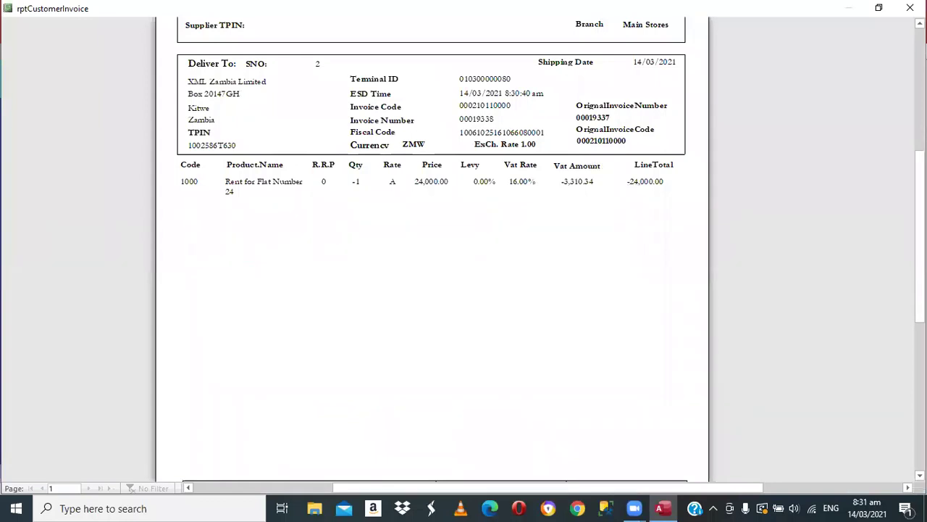
{"action": "scroll", "coordinate": [432, 246], "scroll_direction": "down", "scroll_amount": 1}
{"action": "scroll", "coordinate": [651, 433], "scroll_direction": "down", "scroll_amount": 5}
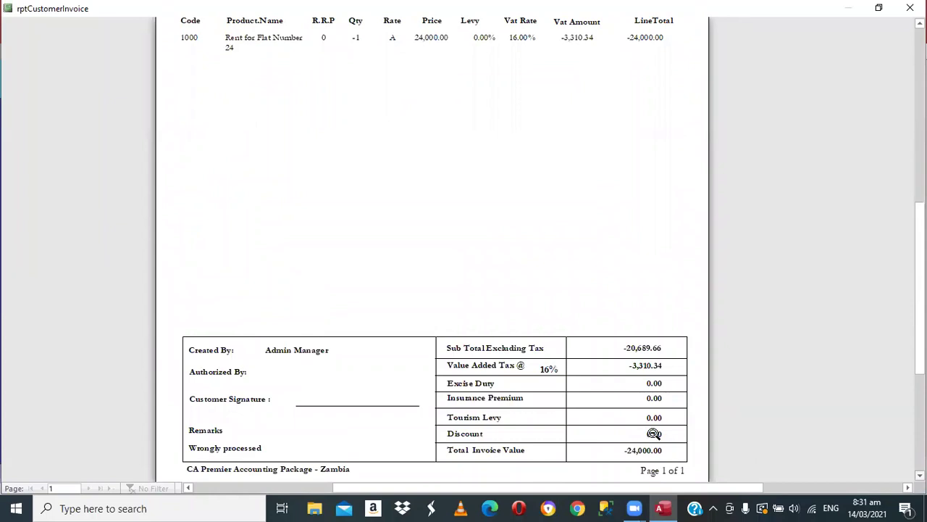
{"action": "scroll", "coordinate": [652, 433], "scroll_direction": "down", "scroll_amount": 1}
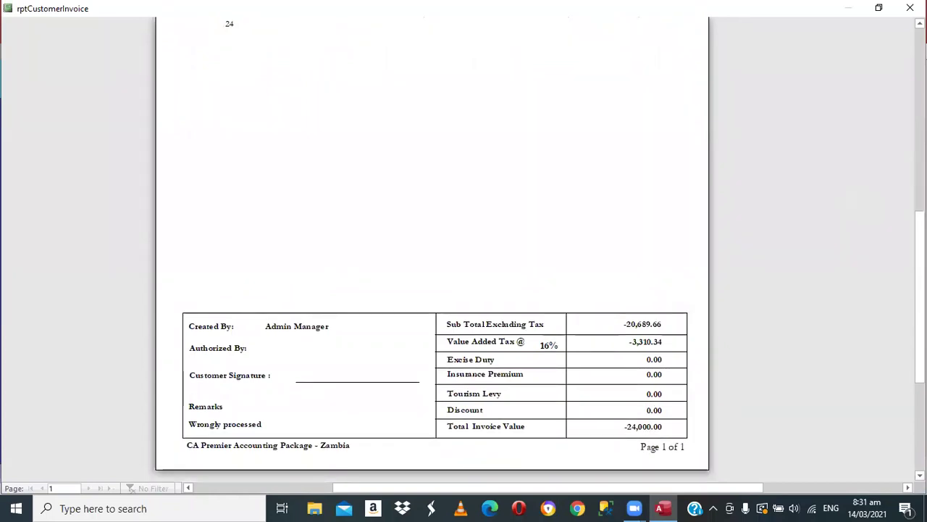
{"action": "scroll", "coordinate": [651, 447], "scroll_direction": "up", "scroll_amount": 8}
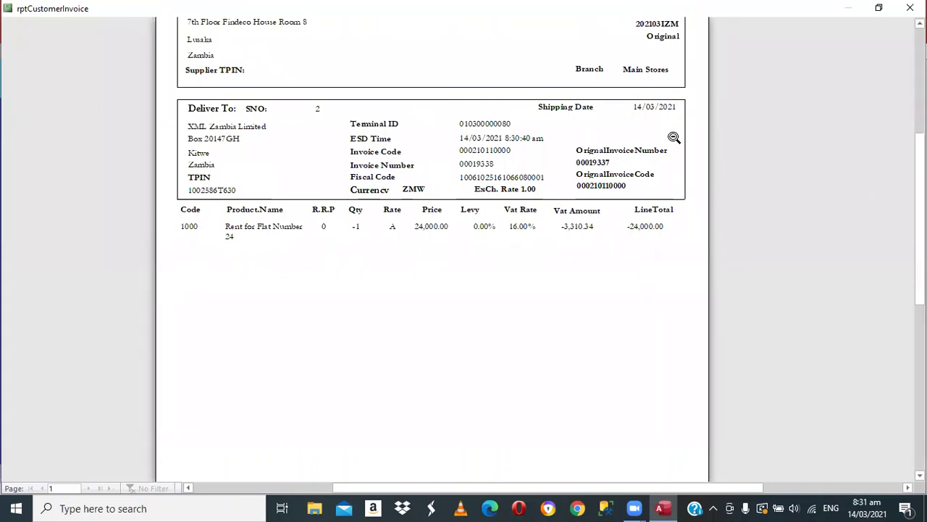
{"action": "scroll", "coordinate": [689, 236], "scroll_direction": "up", "scroll_amount": 3}
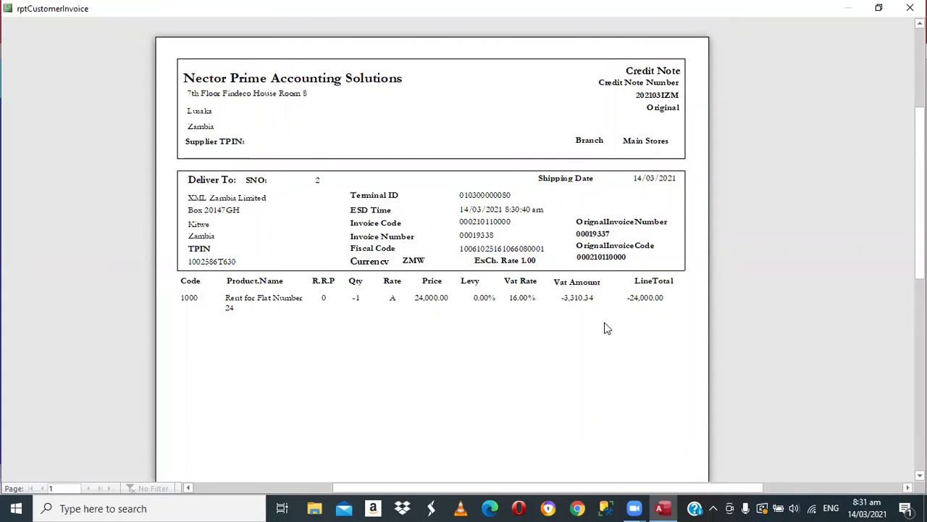
{"action": "key", "text": "ctrl+F4"}
- Post the credit note using the Posting key word, then close the Customer Invoice form
{"action": "left_click", "coordinate": [754, 282]}
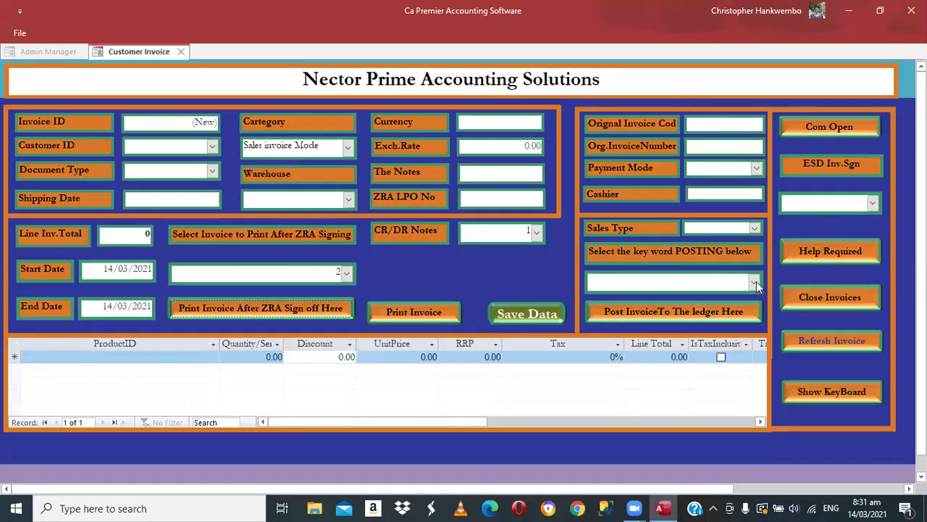
{"action": "left_click", "coordinate": [639, 307]}
{"action": "left_click", "coordinate": [642, 308]}
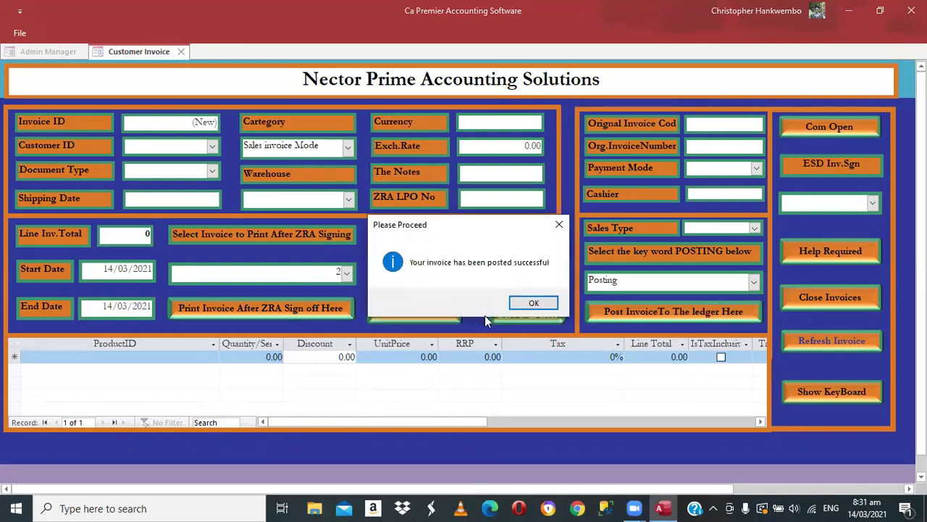
{"action": "left_click", "coordinate": [529, 304]}
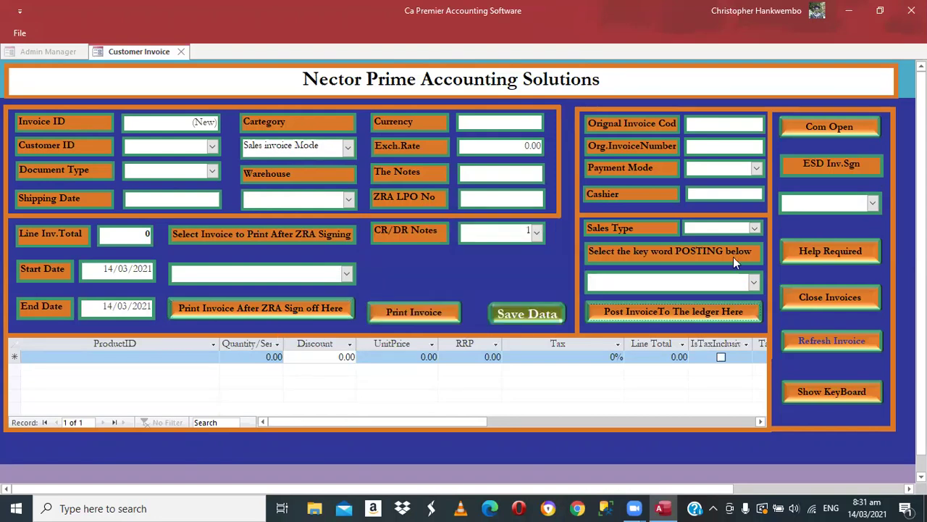
{"action": "left_click", "coordinate": [812, 297]}
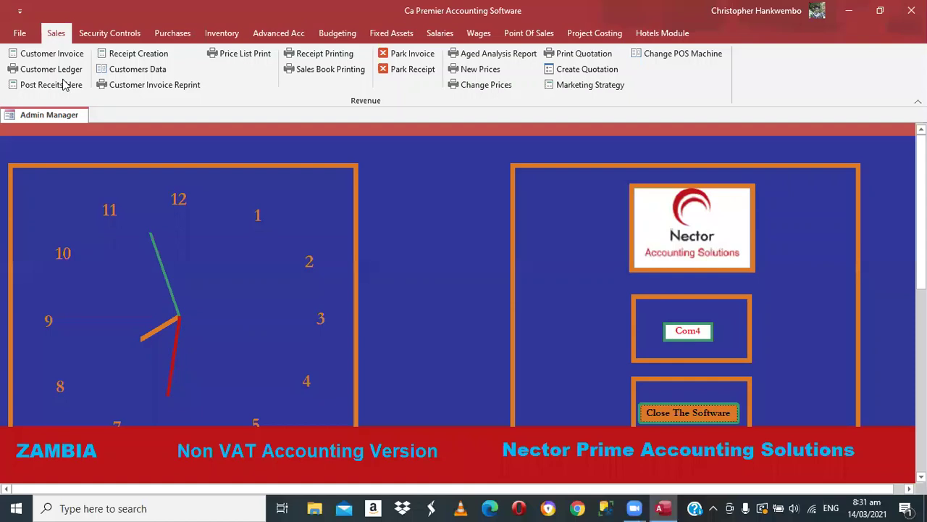
- Set the Customer Ledger report to 14/03/2021, customer XML Zambia Limited, account Debtors Control
{"action": "left_click", "coordinate": [60, 69]}
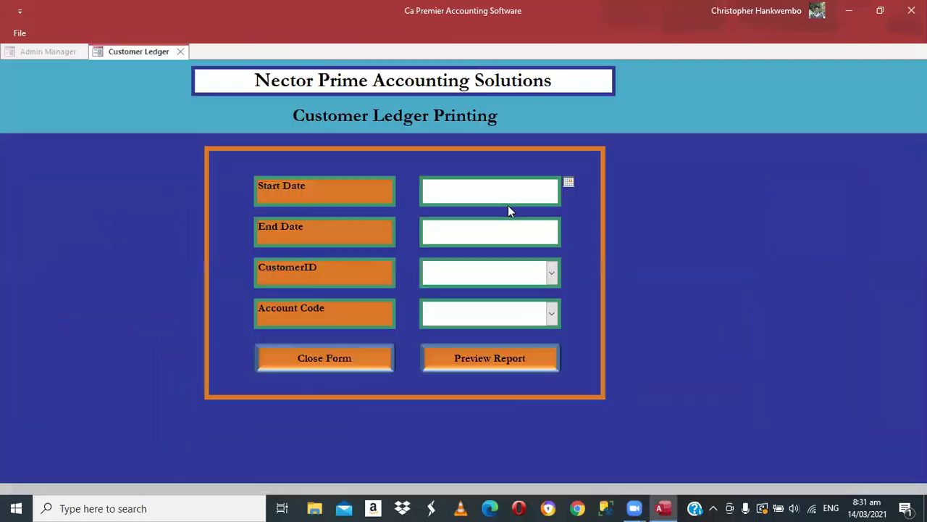
{"action": "left_click", "coordinate": [568, 183]}
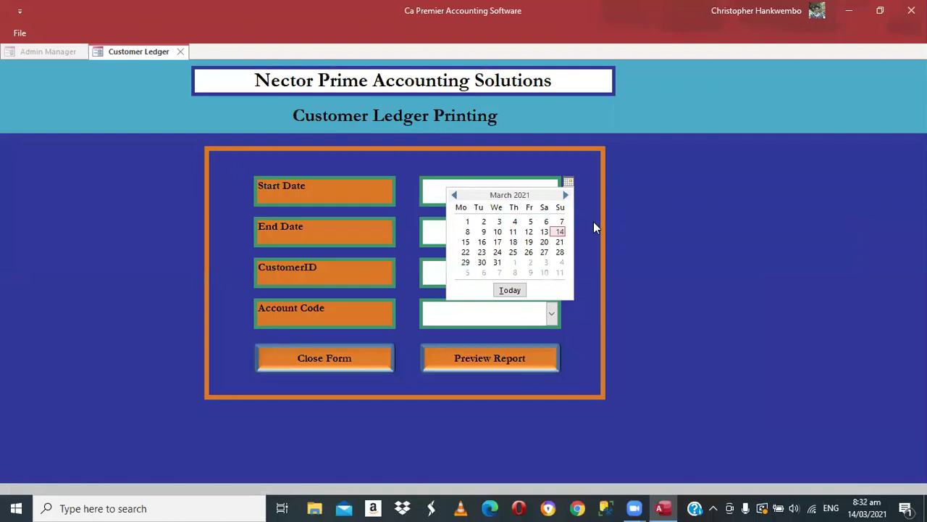
{"action": "left_click", "coordinate": [560, 232]}
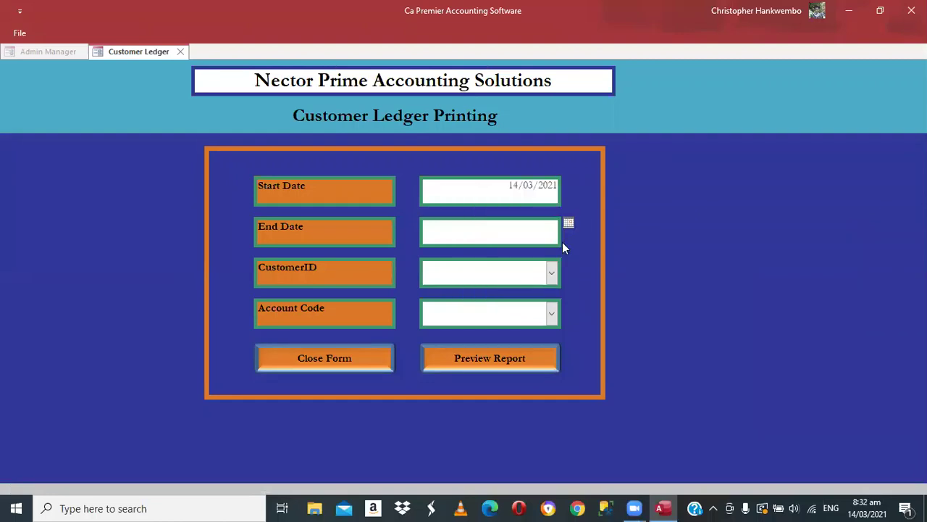
{"action": "left_click", "coordinate": [558, 273]}
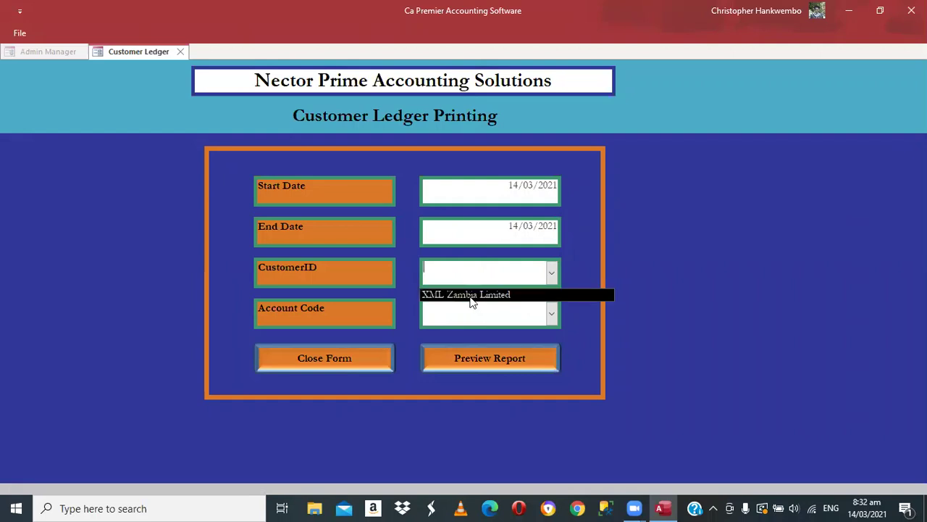
{"action": "left_click", "coordinate": [485, 326]}
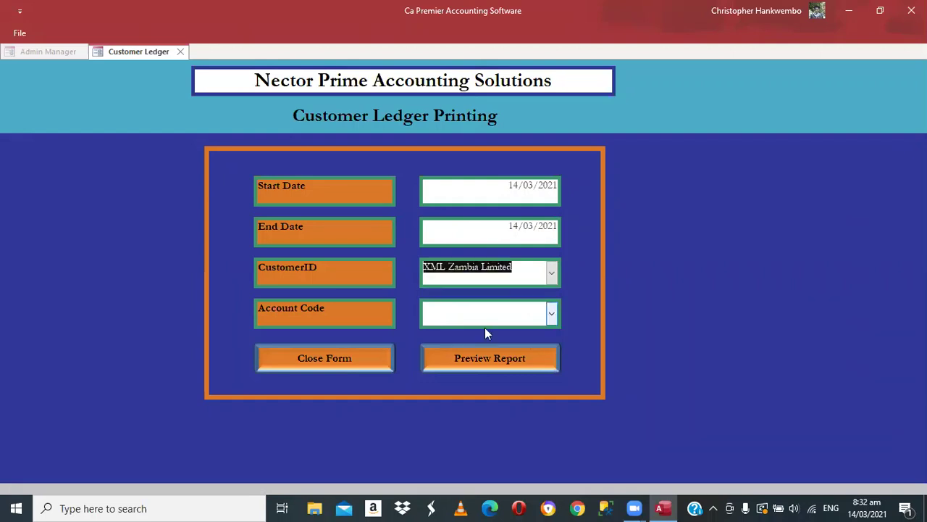
{"action": "type", "text": "debtors Control"}
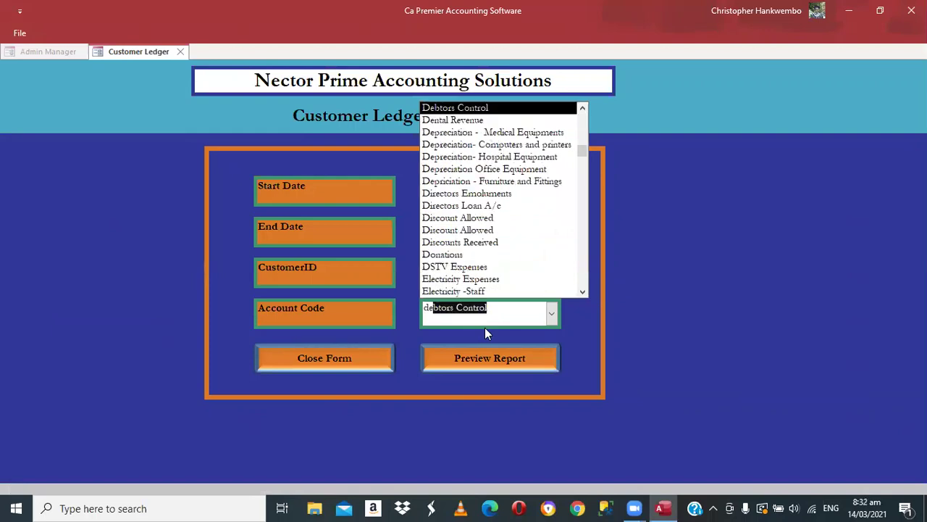
{"action": "key", "text": "Tab"}
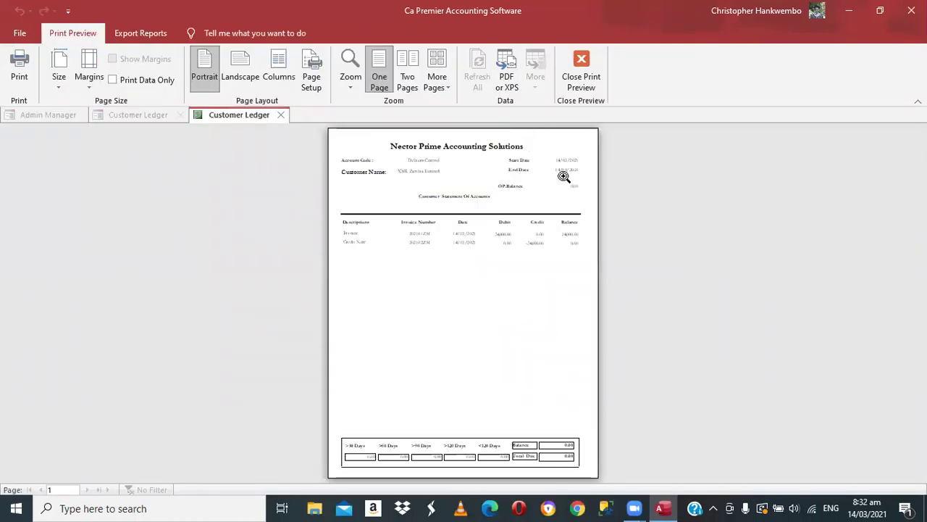
- Zoom and scroll the ledger preview to check the 24,000.00 entries net to 0.00, then close it
{"action": "left_click", "coordinate": [589, 338]}
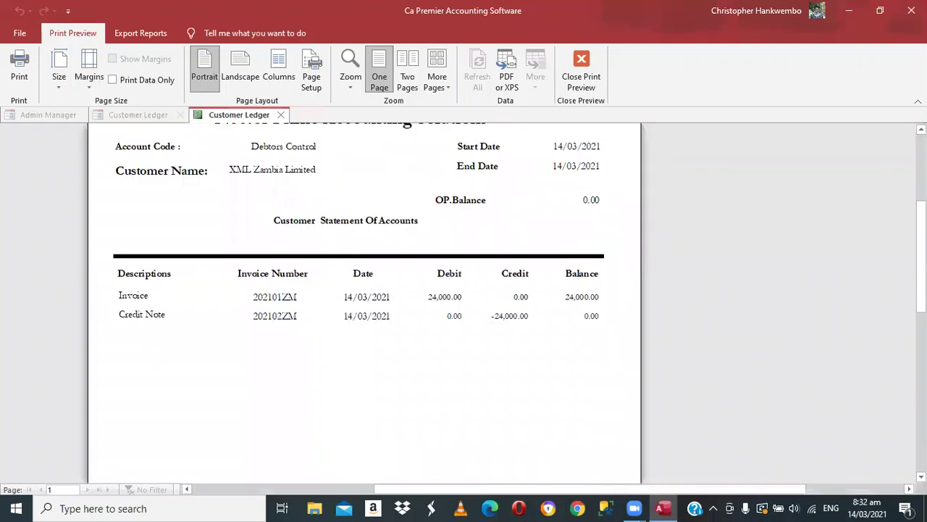
{"action": "scroll", "coordinate": [364, 303], "scroll_direction": "down", "scroll_amount": 3}
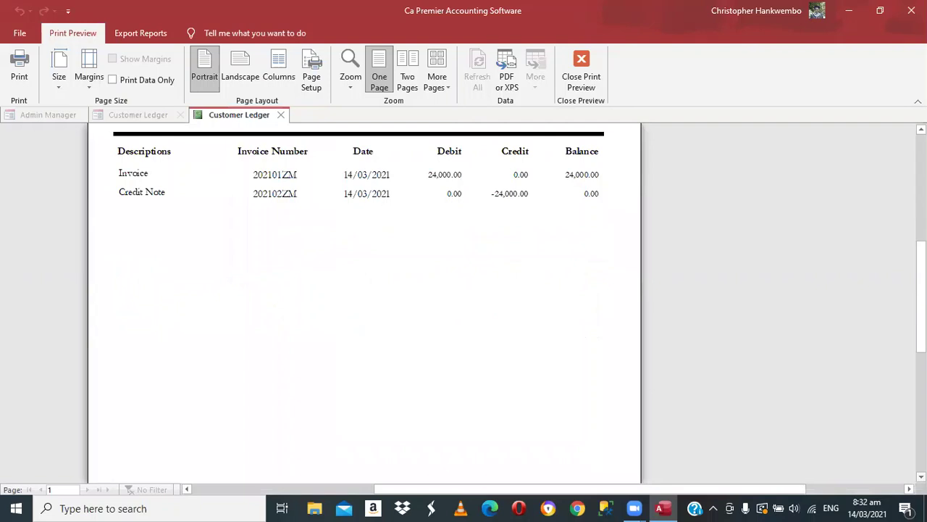
{"action": "scroll", "coordinate": [364, 303], "scroll_direction": "down", "scroll_amount": 1}
{"action": "scroll", "coordinate": [384, 450], "scroll_direction": "down", "scroll_amount": 5}
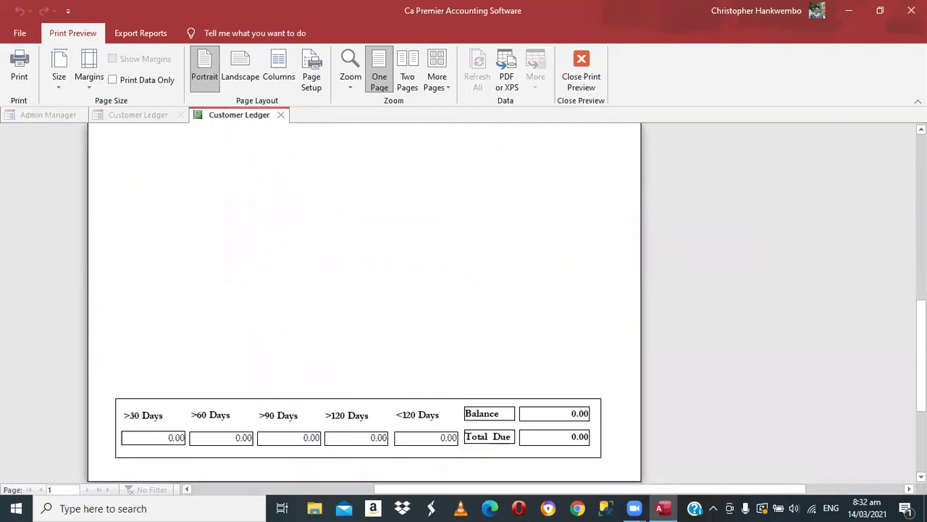
{"action": "scroll", "coordinate": [364, 303], "scroll_direction": "up", "scroll_amount": 3}
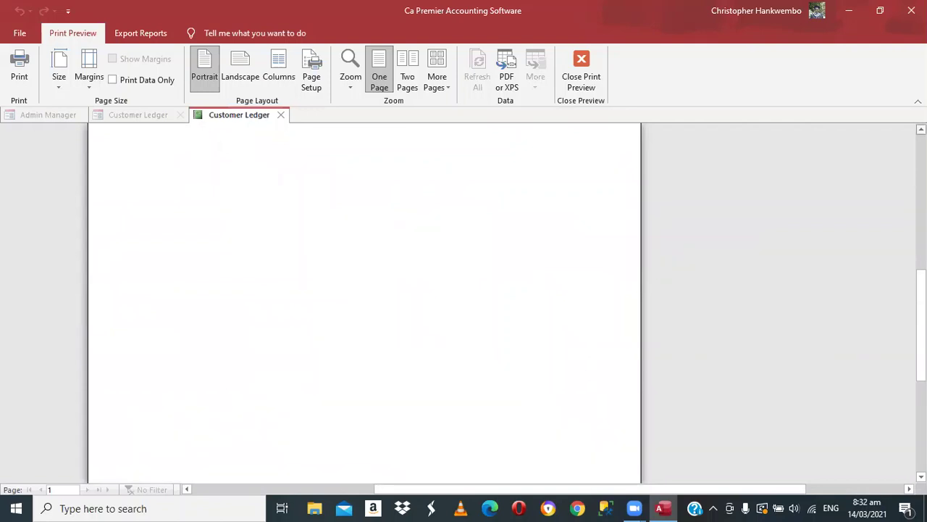
{"action": "scroll", "coordinate": [642, 183], "scroll_direction": "up", "scroll_amount": 5}
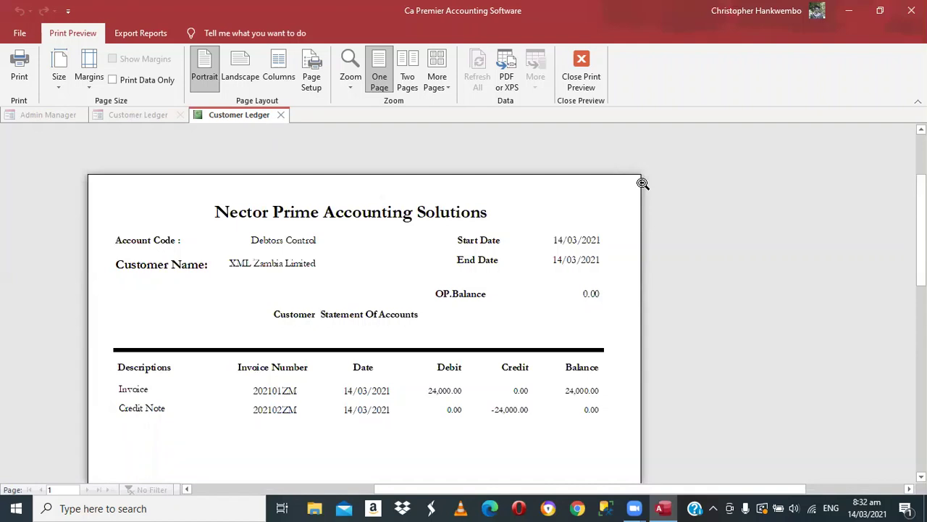
{"action": "left_click", "coordinate": [584, 82]}
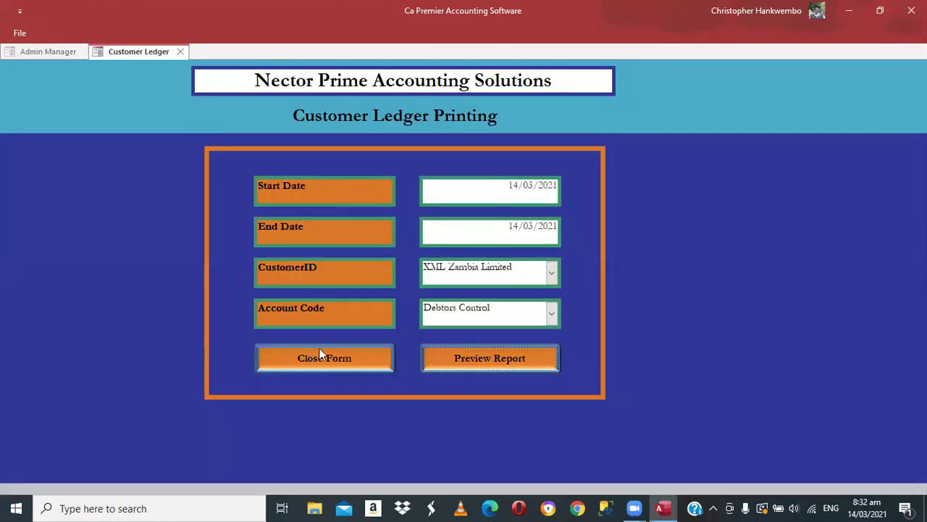
- Close the ledger form and set the Sales DayBook report dates to 14/03/2021
{"action": "left_click", "coordinate": [321, 357]}
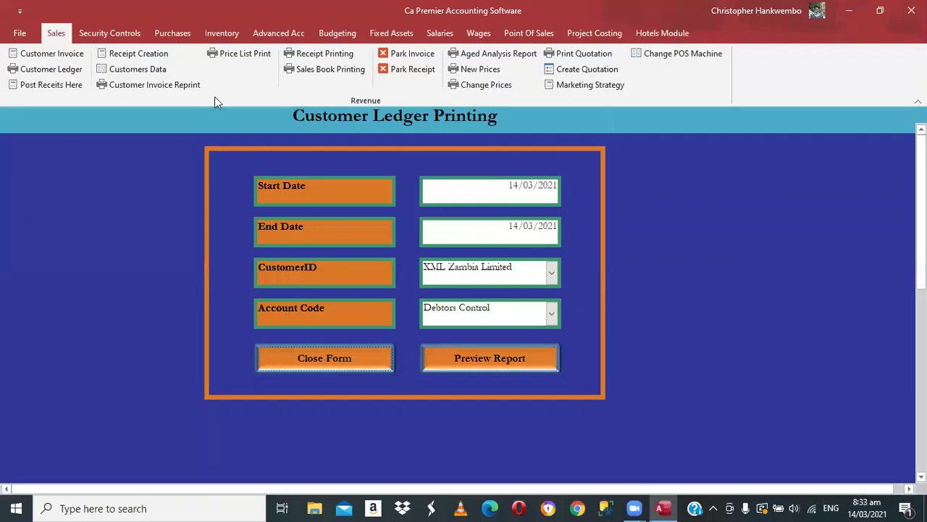
{"action": "left_click", "coordinate": [332, 69]}
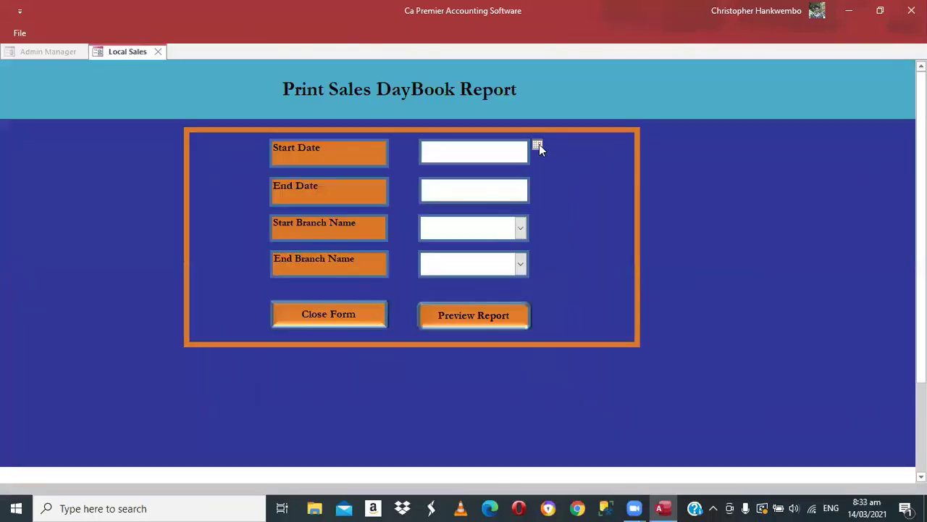
{"action": "left_click", "coordinate": [523, 196]}
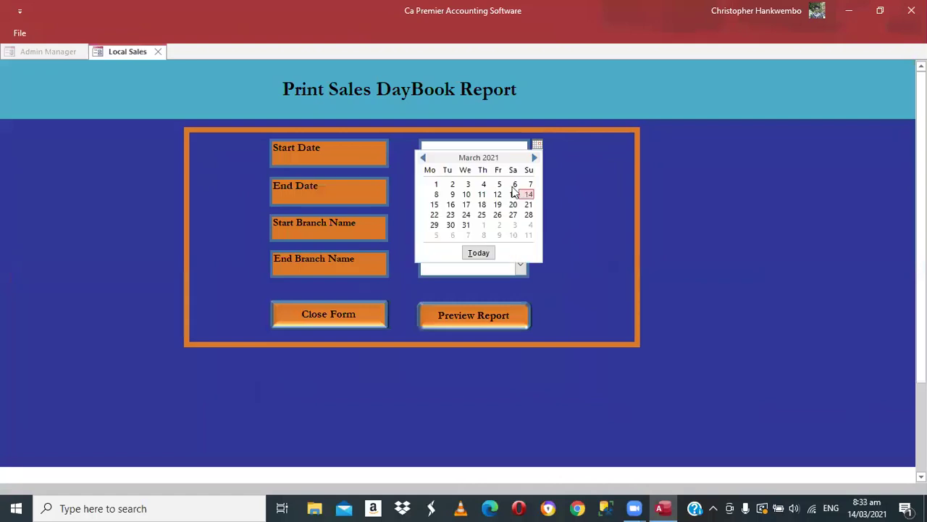
{"action": "left_click", "coordinate": [513, 193]}
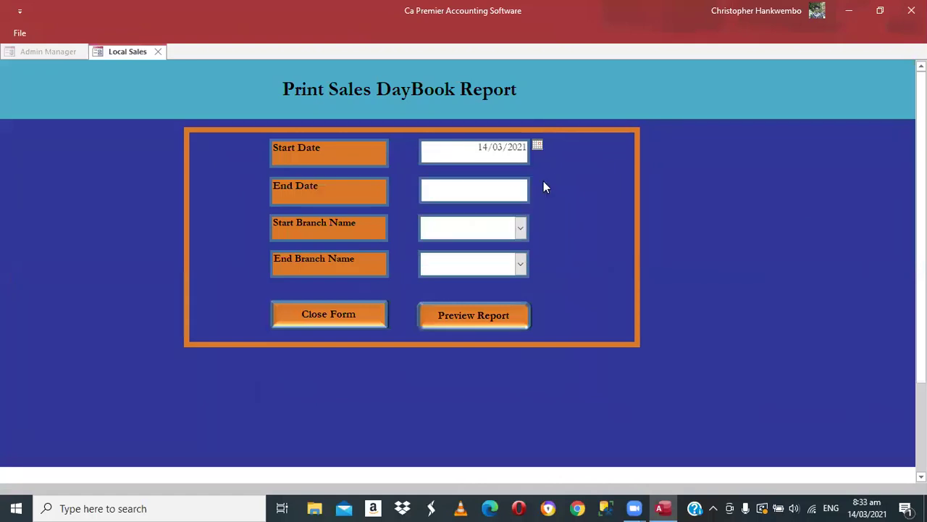
{"action": "left_click", "coordinate": [537, 184]}
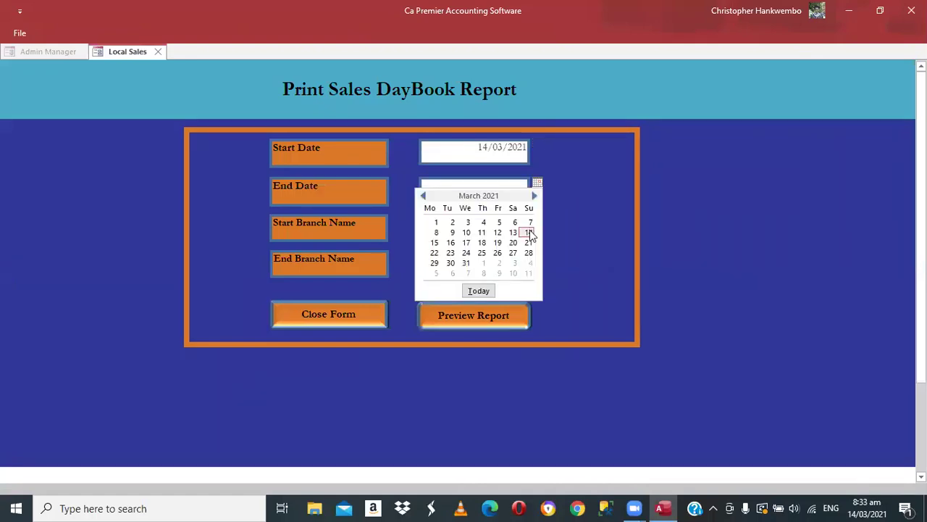
{"action": "left_click", "coordinate": [529, 232]}
- Set branches Main Stores through Services and preview the daybook report
{"action": "left_click", "coordinate": [523, 226]}
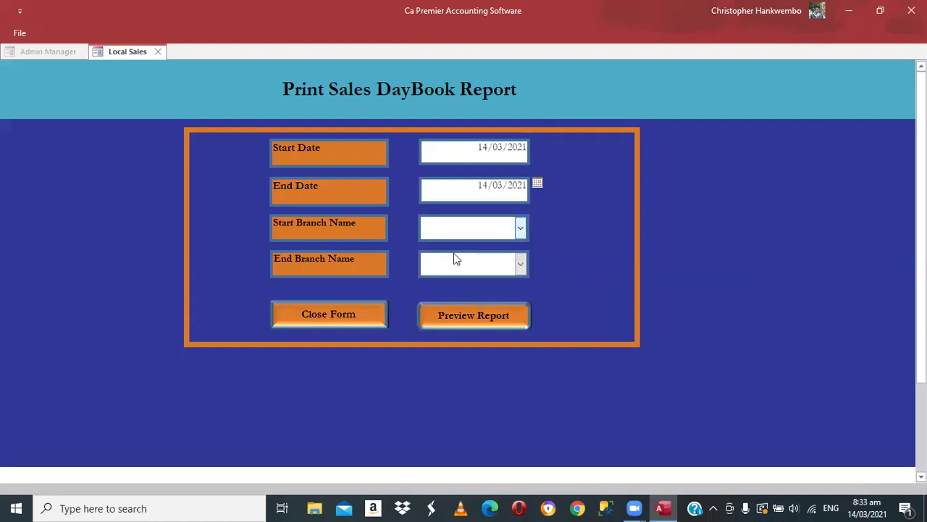
{"action": "left_click", "coordinate": [454, 253]}
{"action": "left_click", "coordinate": [523, 266]}
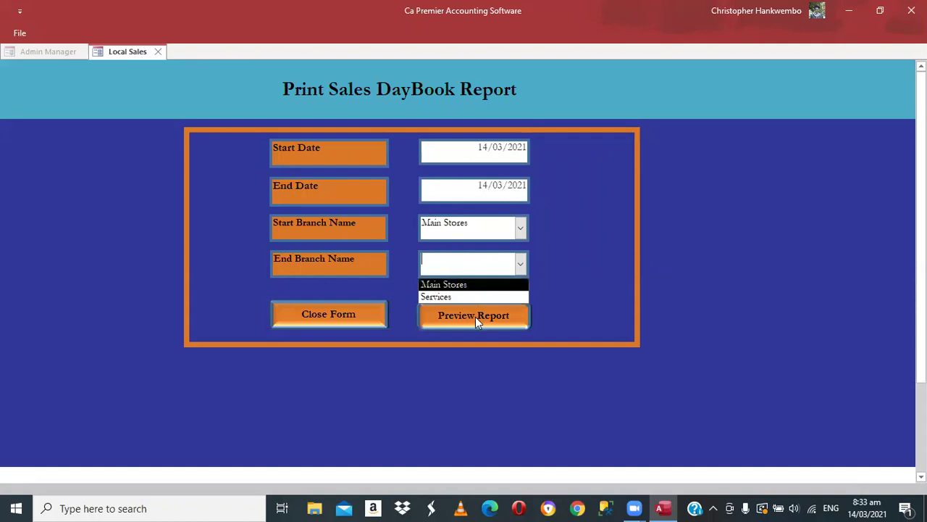
{"action": "key", "text": "Down"}
{"action": "left_click", "coordinate": [474, 316]}
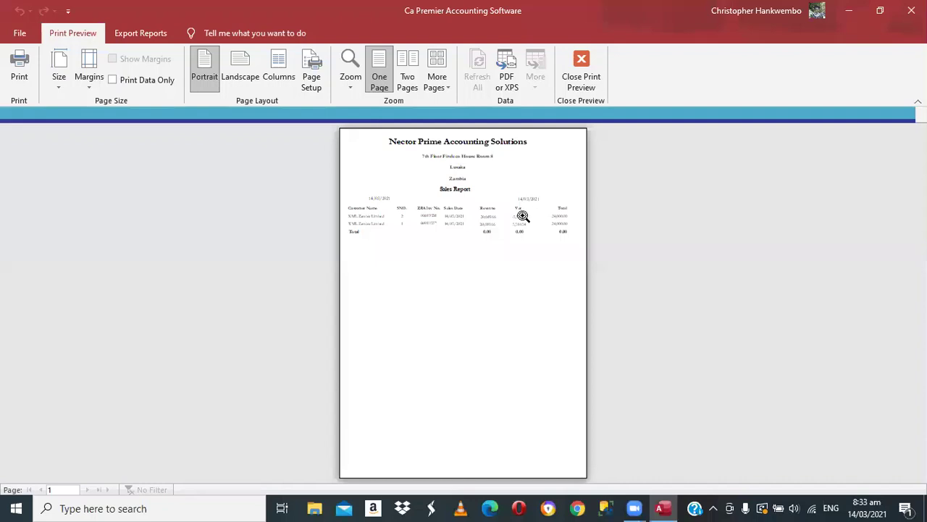
- Zoom in to read the sales daybook entries, then close the preview and the daybook form
{"action": "left_click", "coordinate": [524, 263]}
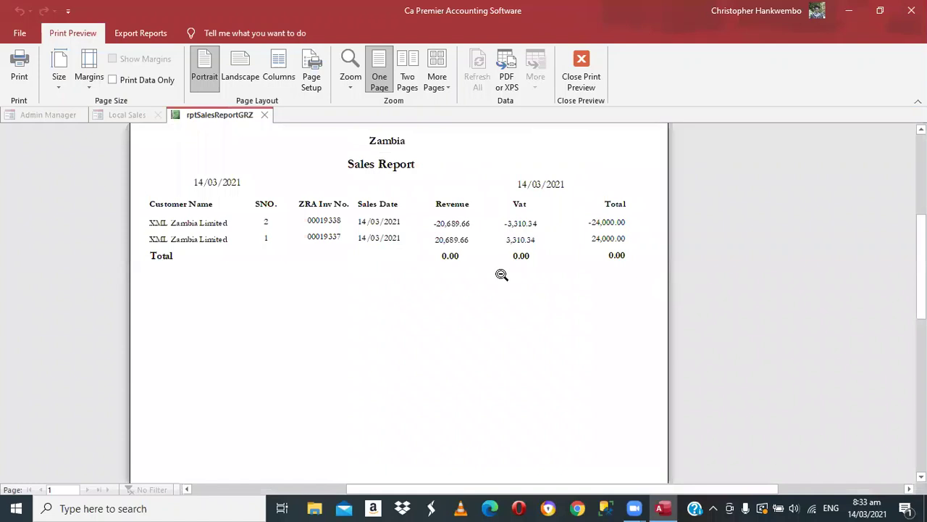
{"action": "left_click", "coordinate": [576, 81]}
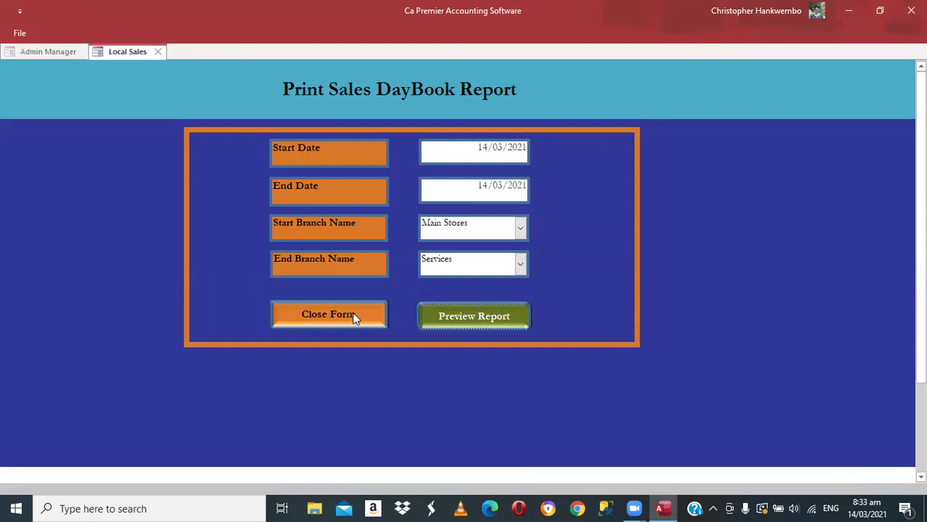
{"action": "left_click", "coordinate": [353, 314]}
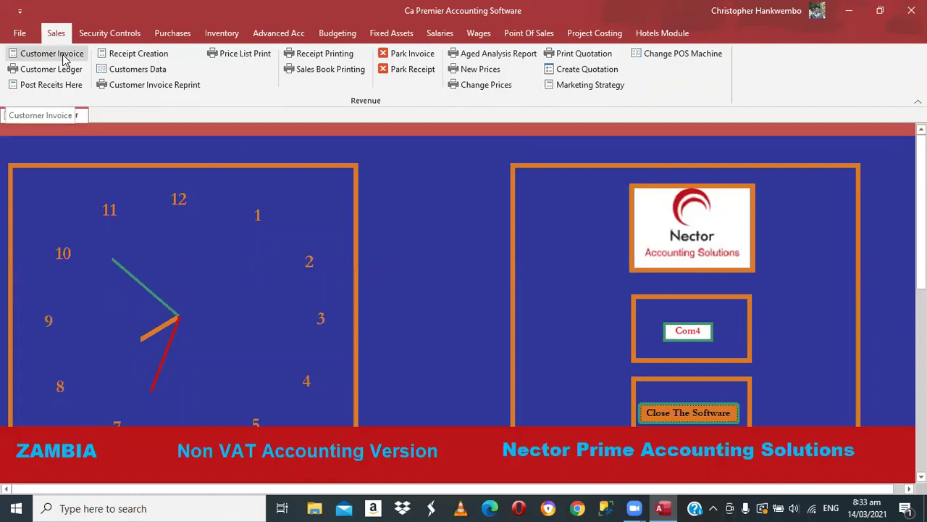
- Start a customer invoice for XML Zambia Limited with document type 0 (invoice)
{"action": "left_click", "coordinate": [54, 53]}
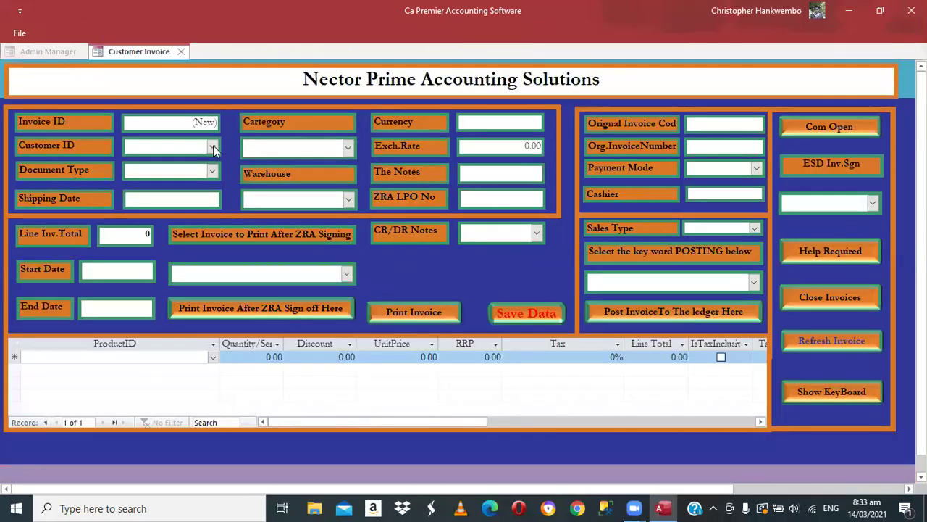
{"action": "left_click", "coordinate": [213, 148]}
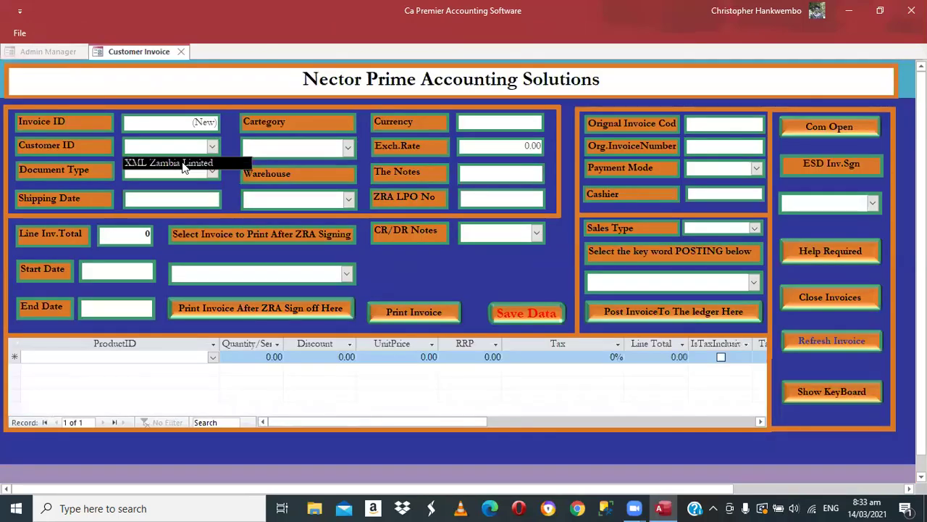
{"action": "left_click", "coordinate": [183, 164]}
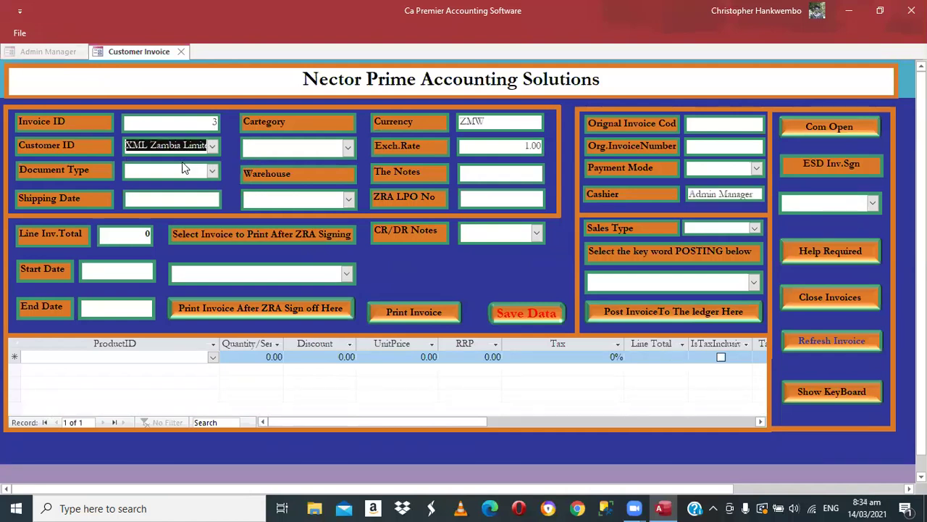
{"action": "left_click", "coordinate": [182, 165]}
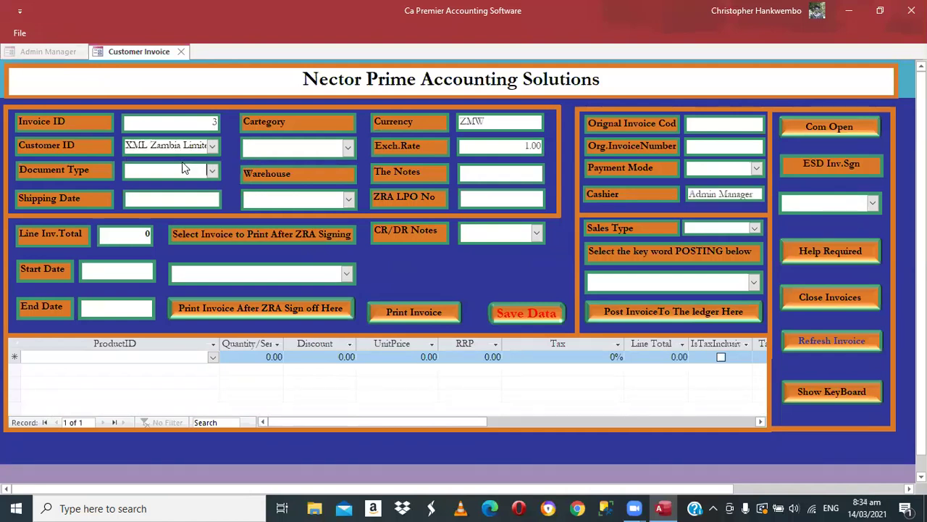
{"action": "left_click", "coordinate": [213, 172]}
{"action": "left_click", "coordinate": [203, 187]}
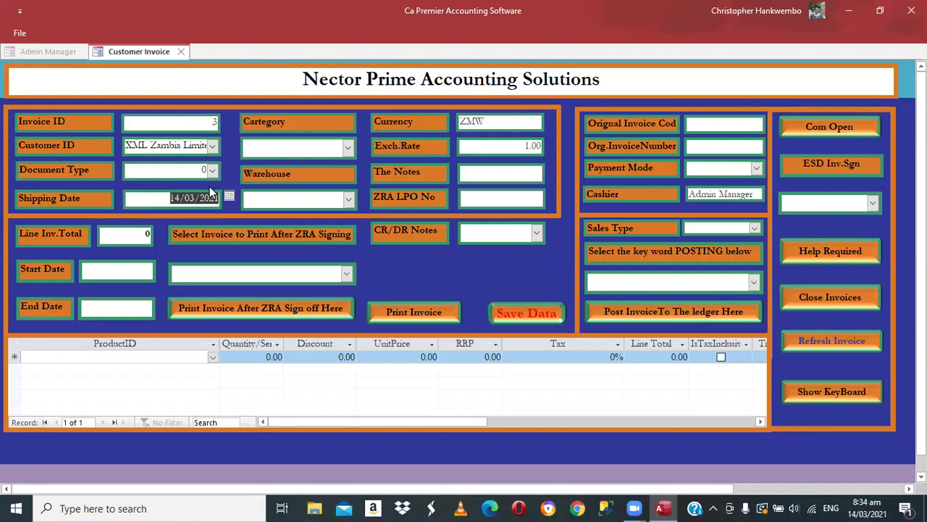
{"action": "key", "text": "Tab"}
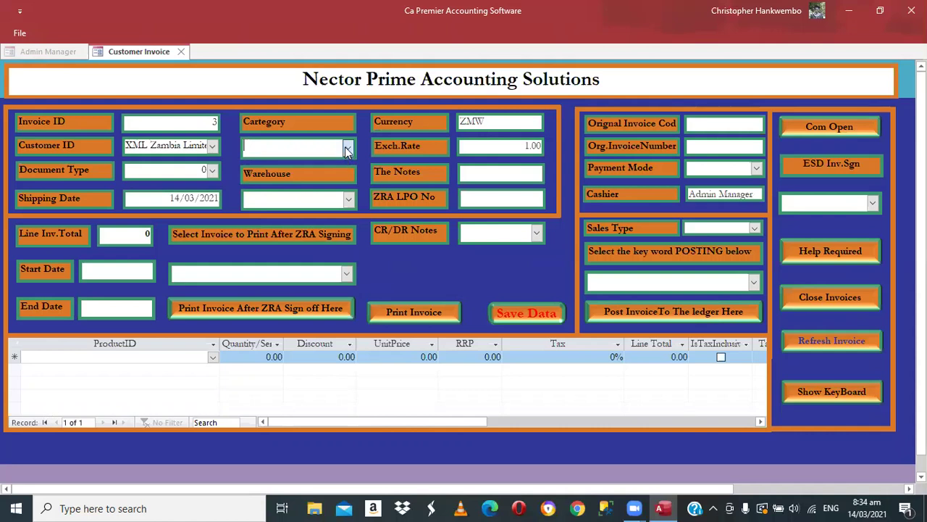
- Set the invoice category to Sales invoice Mode and the warehouse to Main Stores
{"action": "left_click", "coordinate": [349, 149]}
{"action": "left_click", "coordinate": [310, 191]}
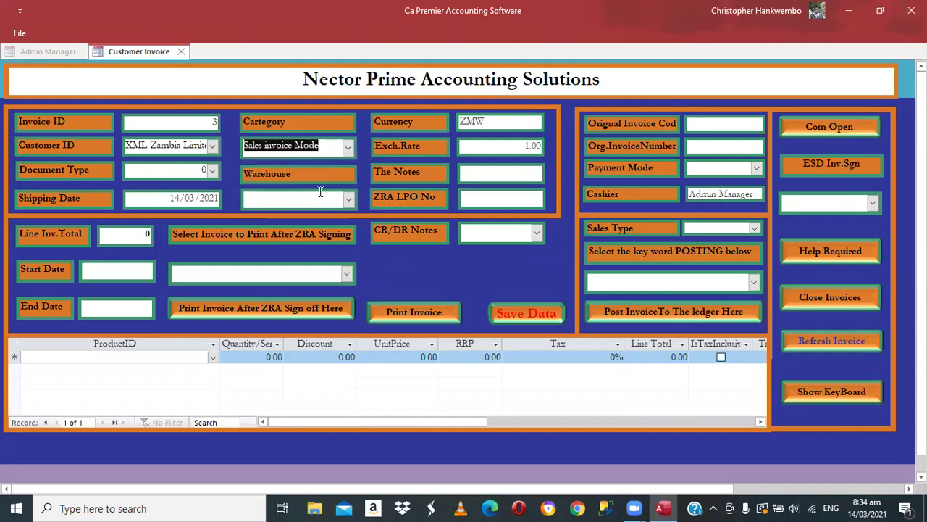
{"action": "left_click", "coordinate": [349, 199]}
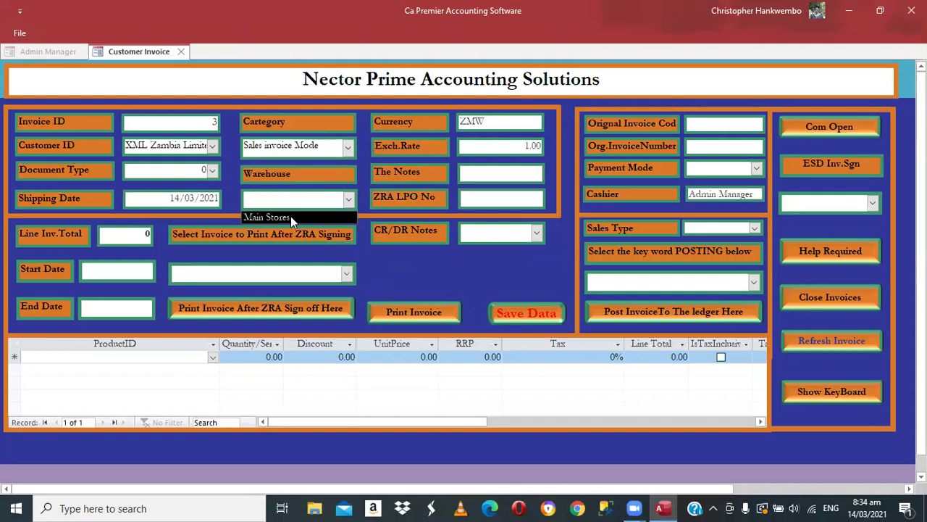
{"action": "left_click", "coordinate": [290, 216]}
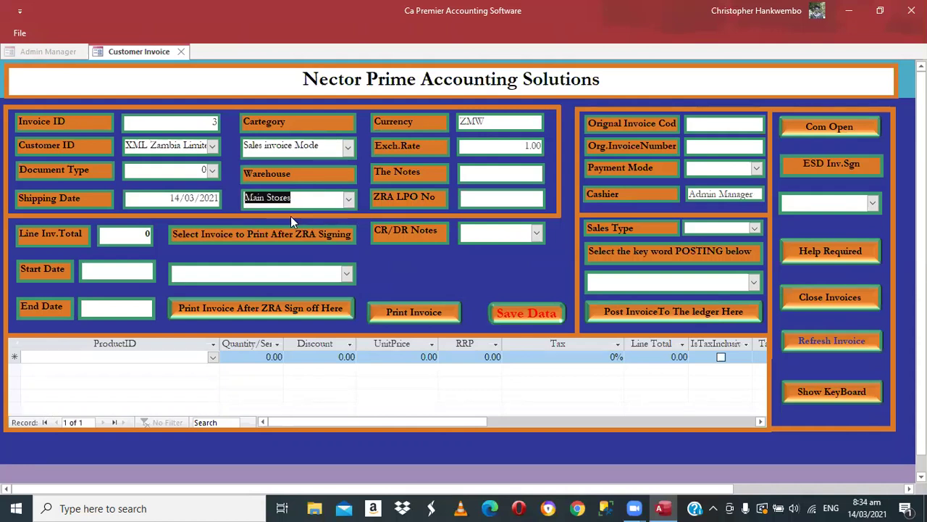
{"action": "key", "text": "Tab"}
{"action": "key", "text": "Tab"}
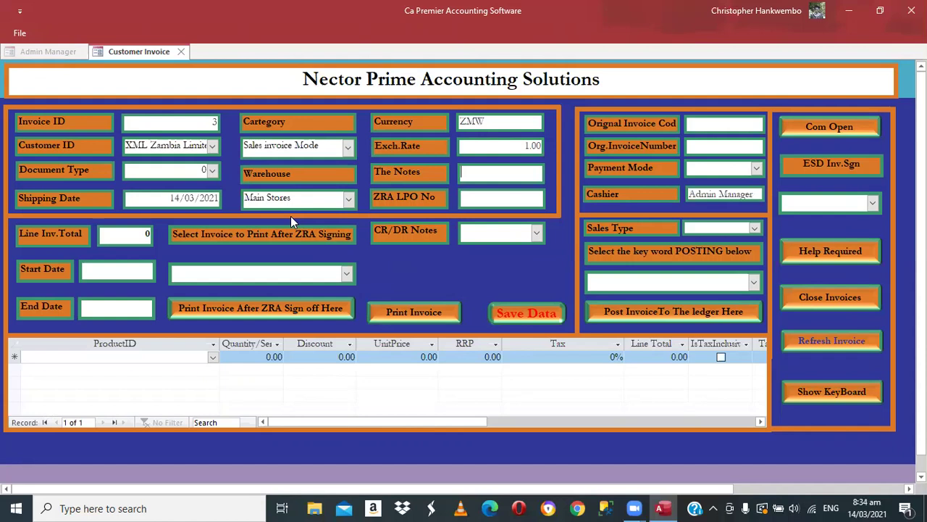
{"action": "key", "text": "Tab"}
- Set payment mode 3 (electronic transfer), sales type 0 (cash sale), and add a Sugar 50 Kgs line
{"action": "left_click", "coordinate": [757, 168]}
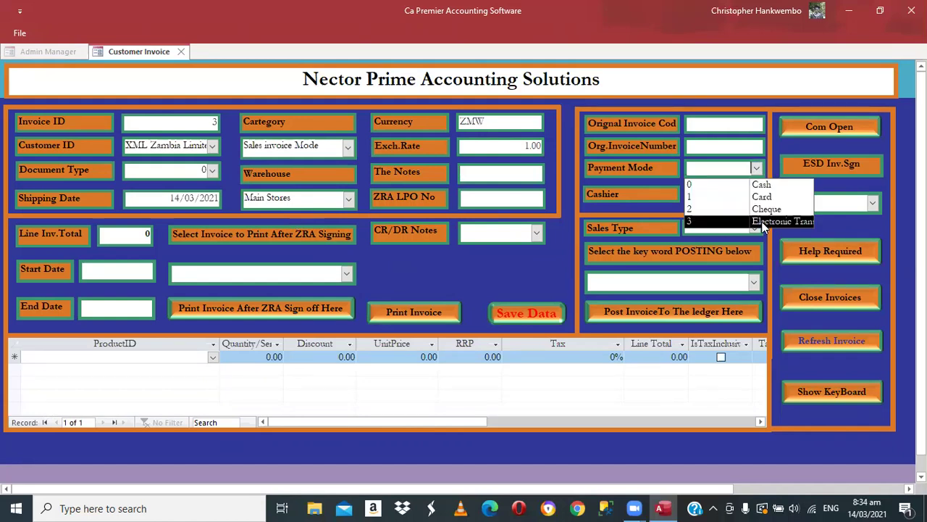
{"action": "left_click", "coordinate": [763, 222]}
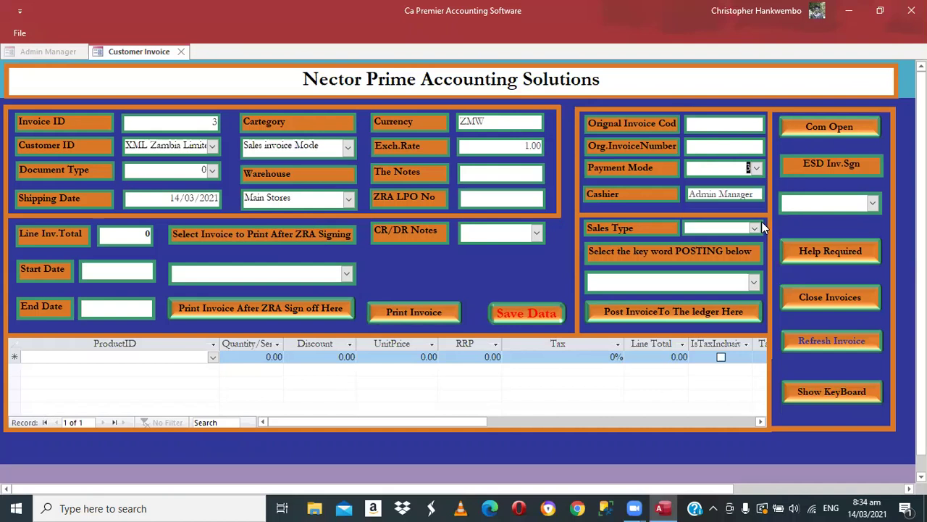
{"action": "left_click", "coordinate": [761, 222]}
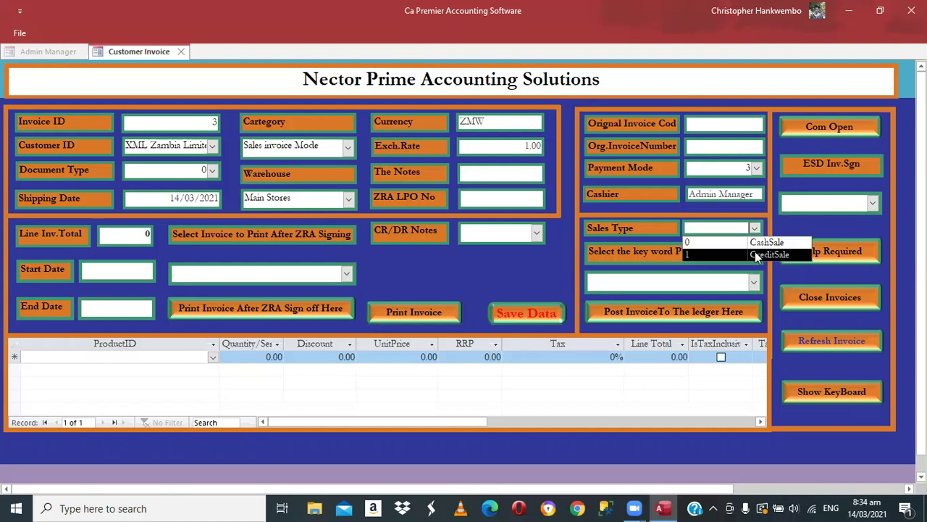
{"action": "left_click", "coordinate": [736, 245]}
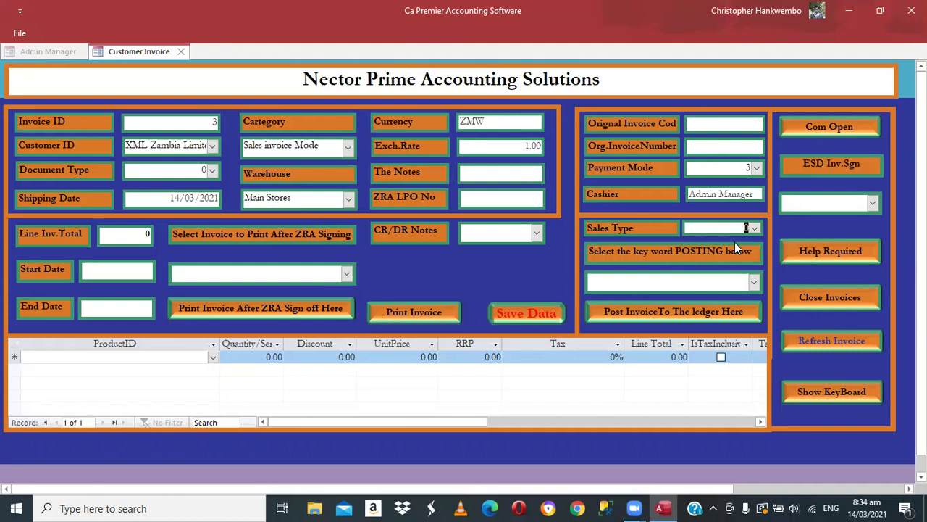
{"action": "key", "text": "Tab"}
{"action": "key", "text": "Tab"}
{"action": "left_click", "coordinate": [212, 357]}
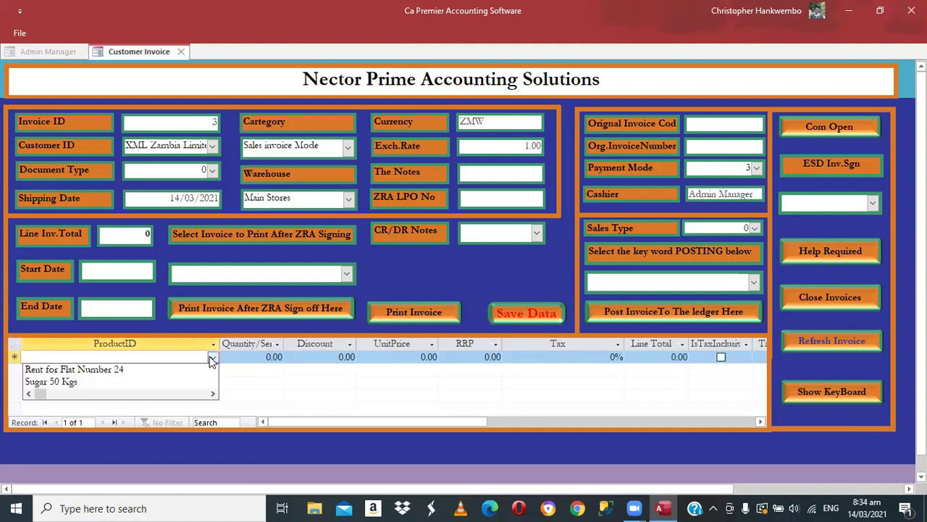
{"action": "left_click", "coordinate": [79, 384]}
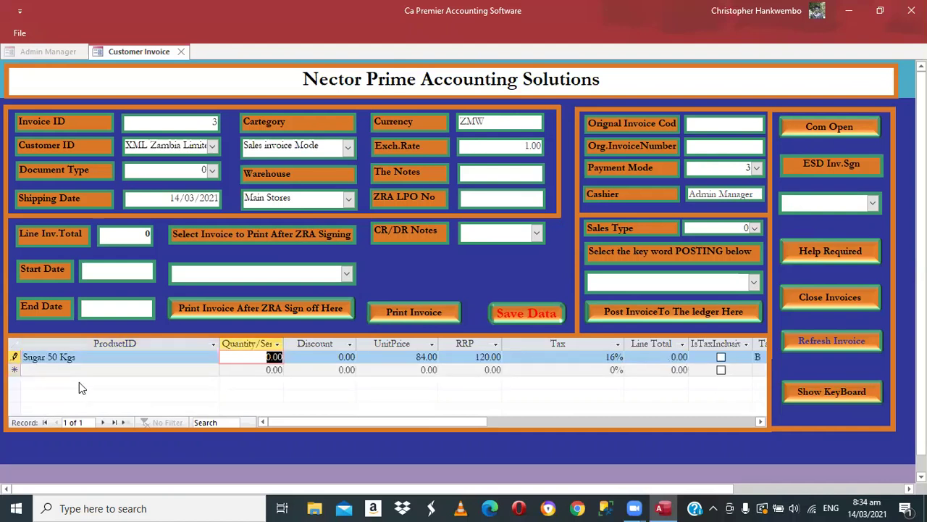
- Enter quantity 1 for Sugar 50 Kgs and commit the line at 100.55
{"action": "type", "text": "1"}
{"action": "key", "text": "Tab"}
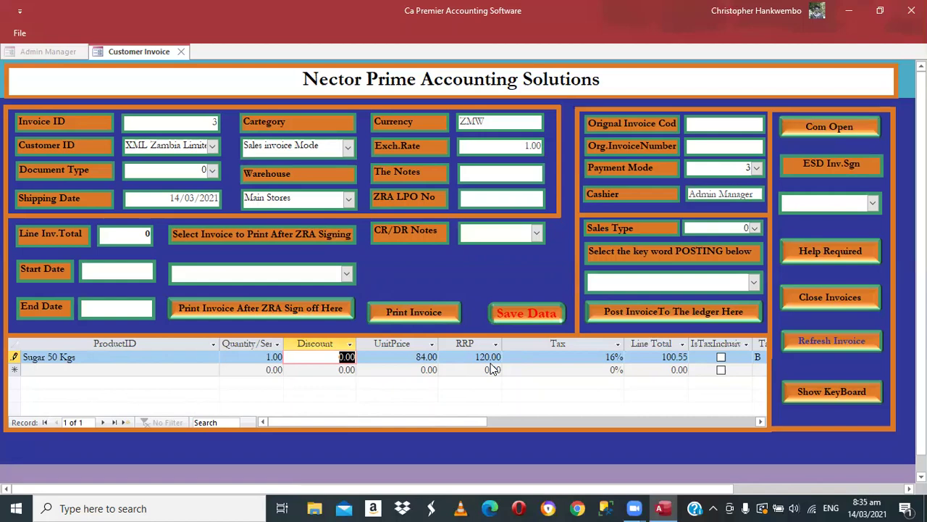
{"action": "key", "text": "Tab"}
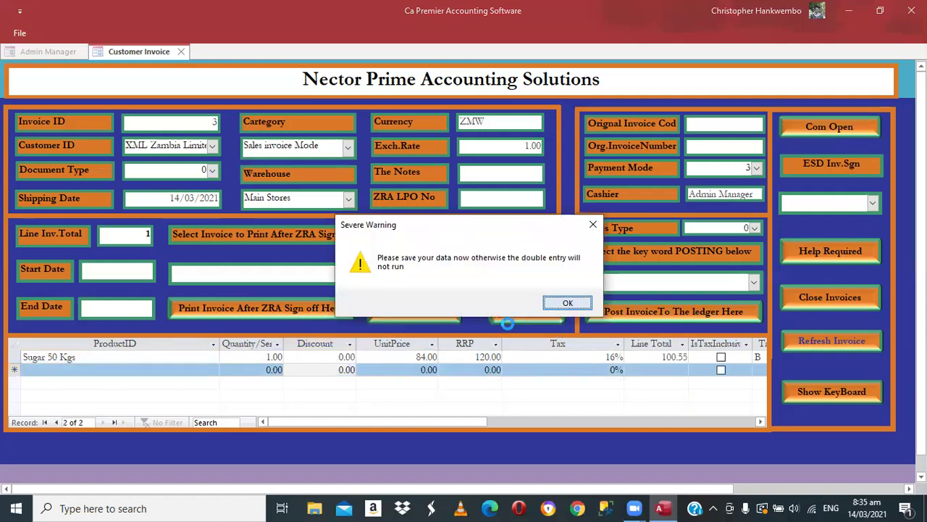
- Save invoice 3 and sign it through the ESD port, acknowledging the port-open and port-closed messages
{"action": "key", "text": "Return"}
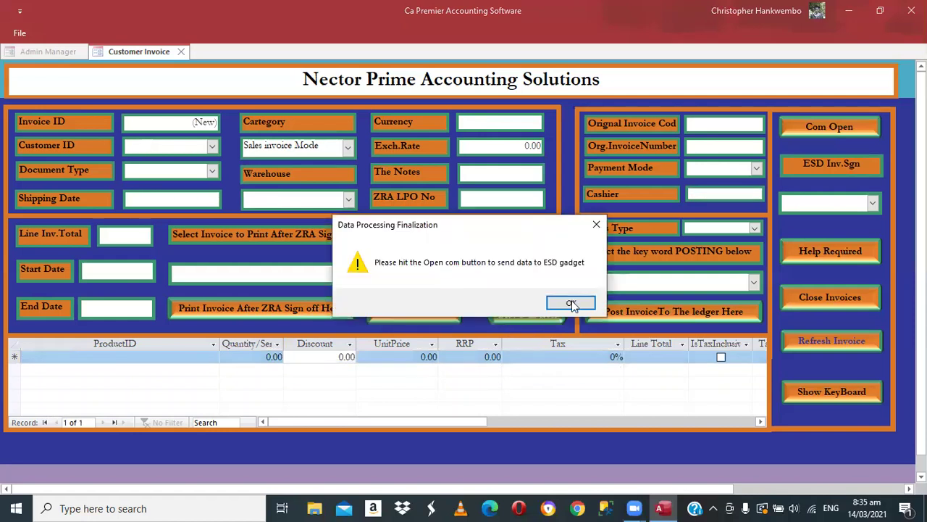
{"action": "left_click", "coordinate": [571, 303]}
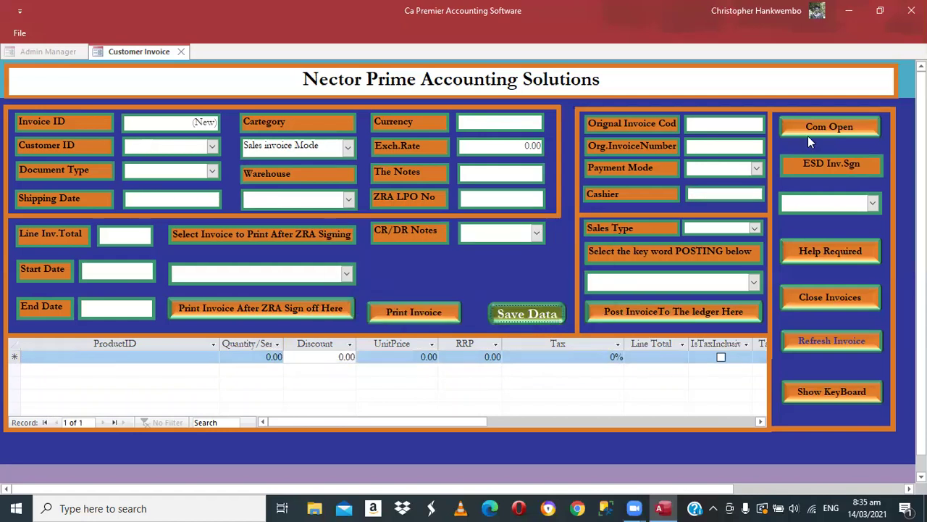
{"action": "left_click", "coordinate": [874, 203]}
{"action": "left_click", "coordinate": [791, 226]}
{"action": "left_click", "coordinate": [817, 130]}
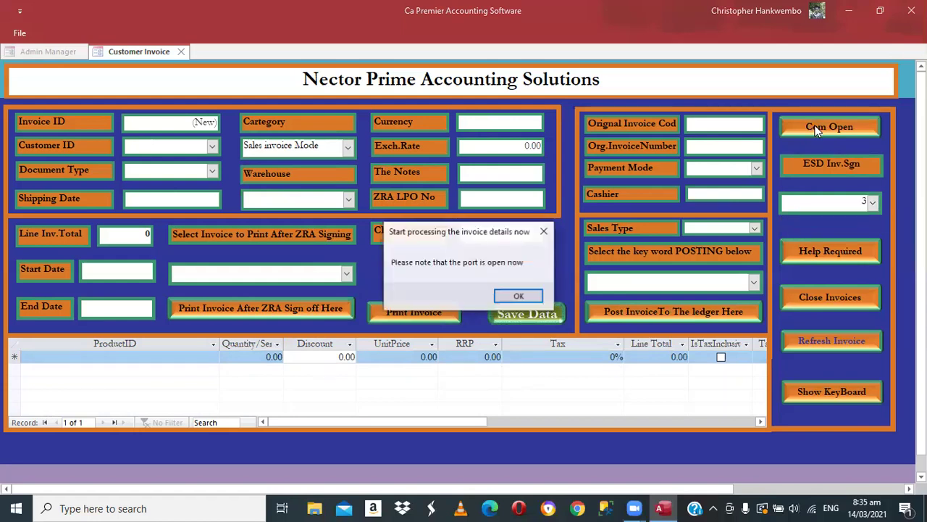
{"action": "left_click", "coordinate": [522, 297]}
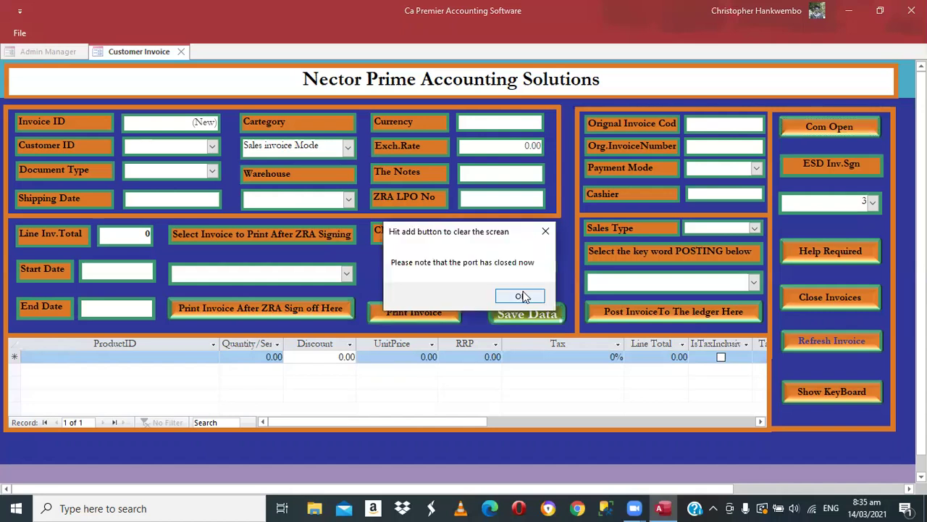
{"action": "left_click", "coordinate": [522, 297]}
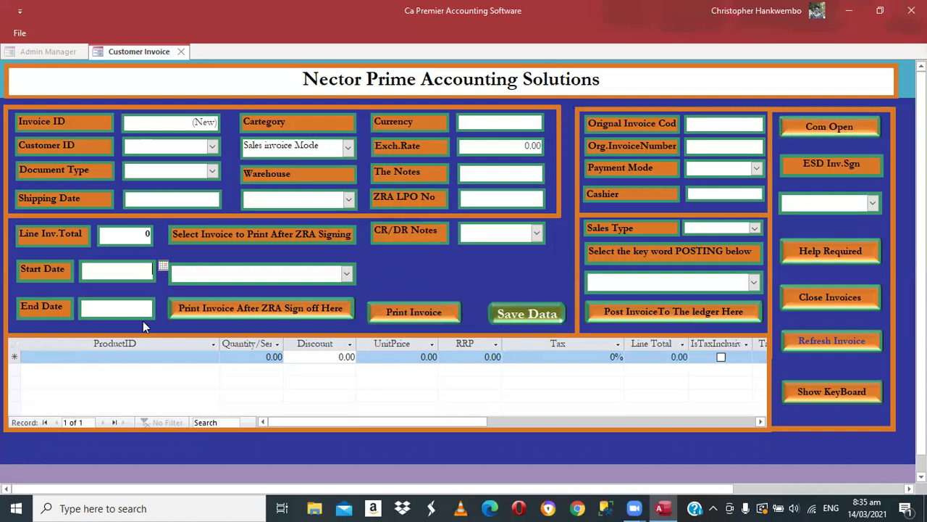
- Set start and end dates to 14/03/2021 and open signed invoice 3 for printing
{"action": "left_click", "coordinate": [163, 266]}
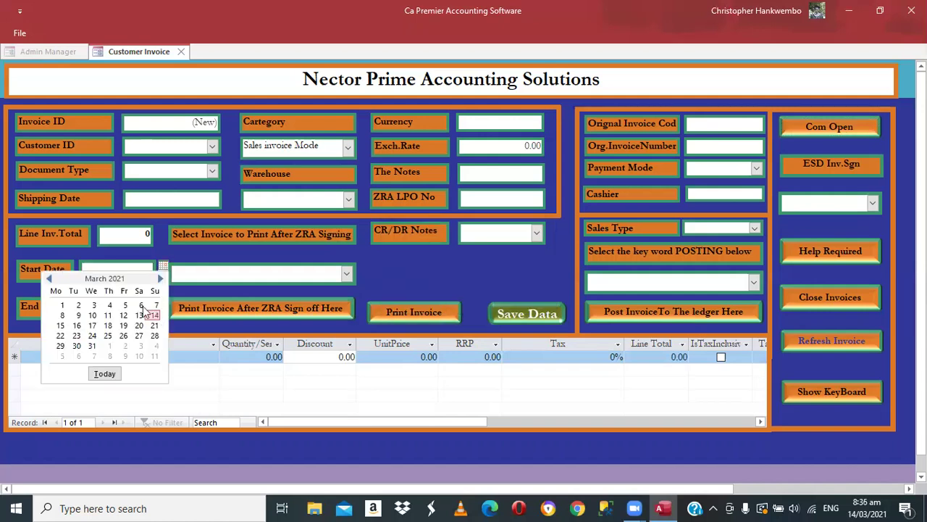
{"action": "left_click", "coordinate": [155, 316]}
{"action": "left_click", "coordinate": [160, 304]}
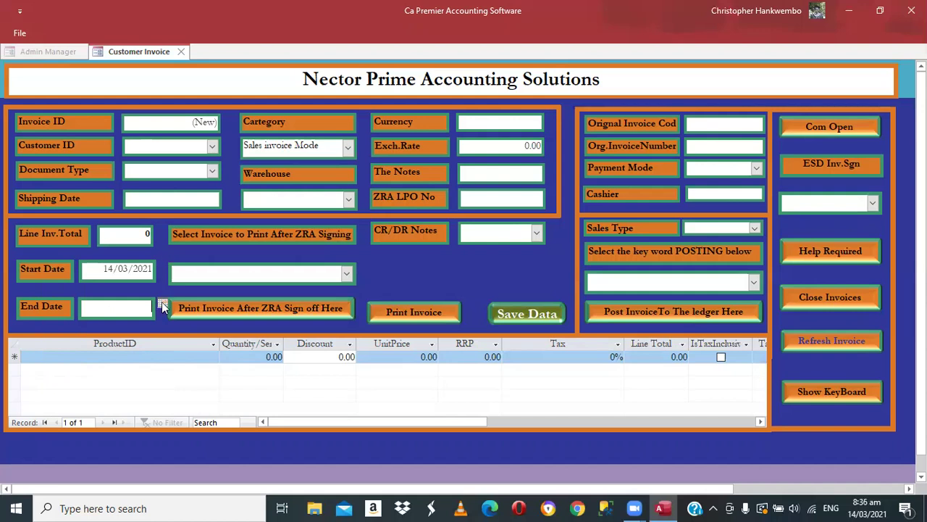
{"action": "left_click", "coordinate": [154, 353]}
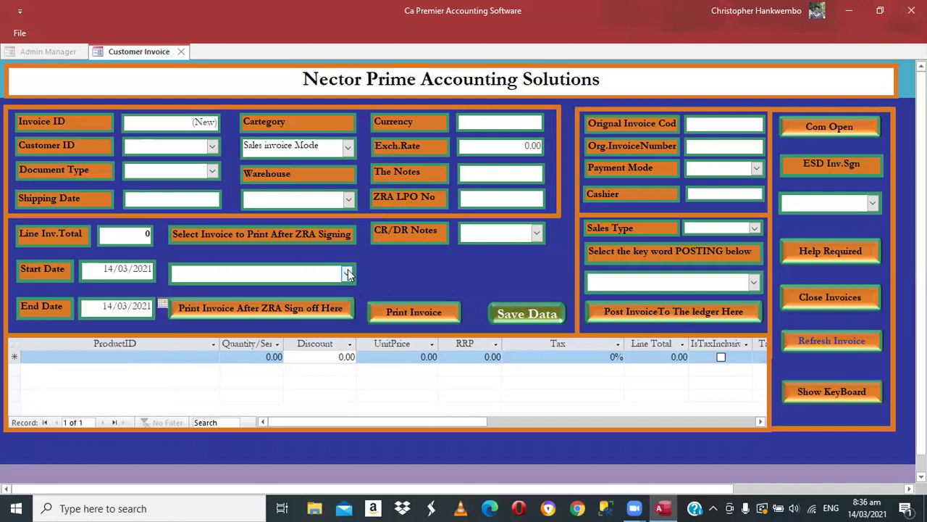
{"action": "left_click", "coordinate": [222, 304]}
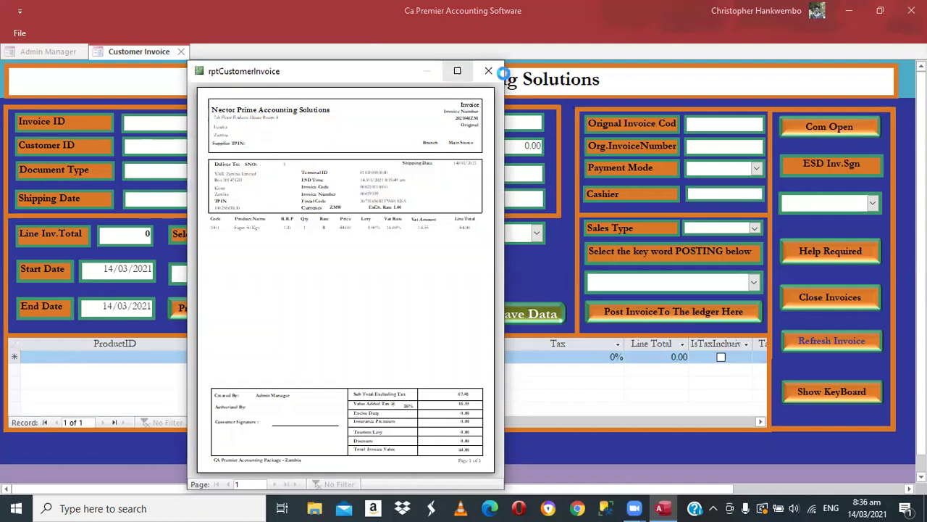
- Enlarge and zoom the invoice 3 preview, check the 84.00 total with 16.55 VAT, then close it
{"action": "left_click", "coordinate": [457, 71]}
{"action": "left_click", "coordinate": [576, 277]}
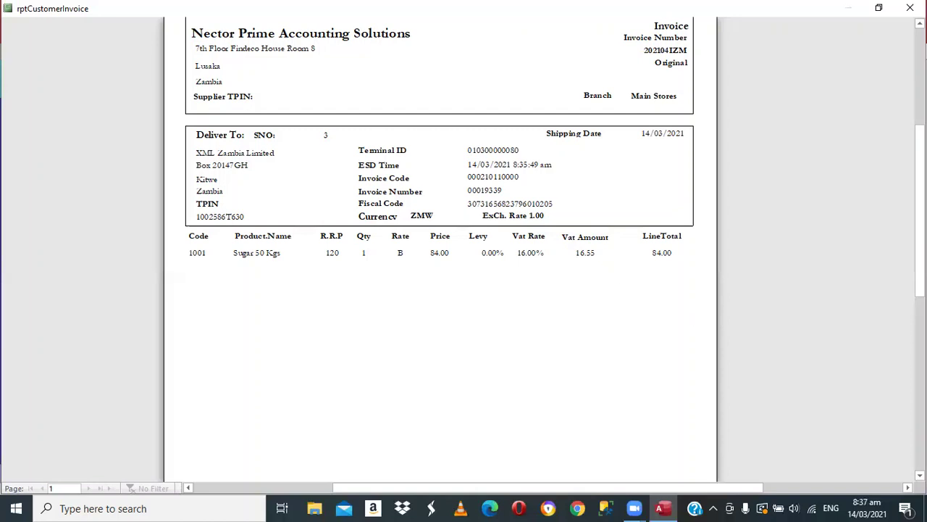
{"action": "scroll", "coordinate": [440, 253], "scroll_direction": "down", "scroll_amount": 2}
{"action": "scroll", "coordinate": [440, 253], "scroll_direction": "down", "scroll_amount": 3}
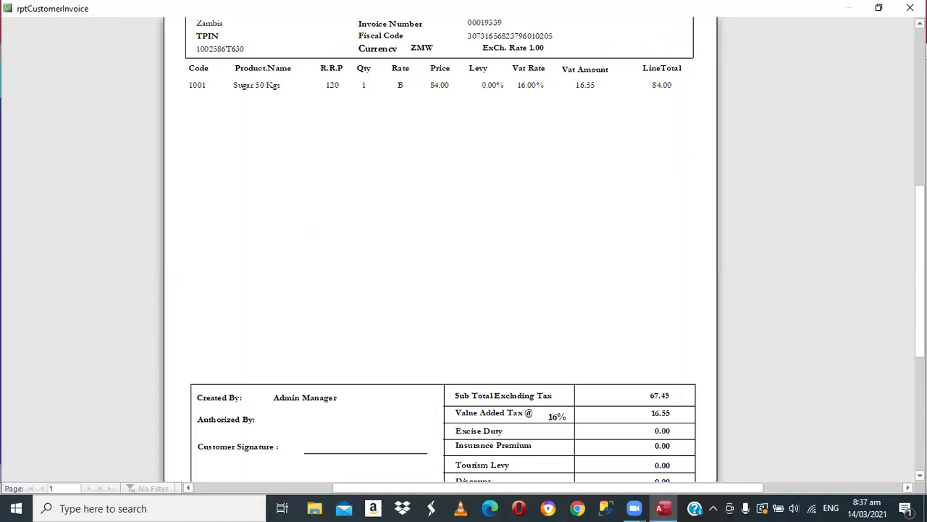
{"action": "scroll", "coordinate": [441, 290], "scroll_direction": "down", "scroll_amount": 2}
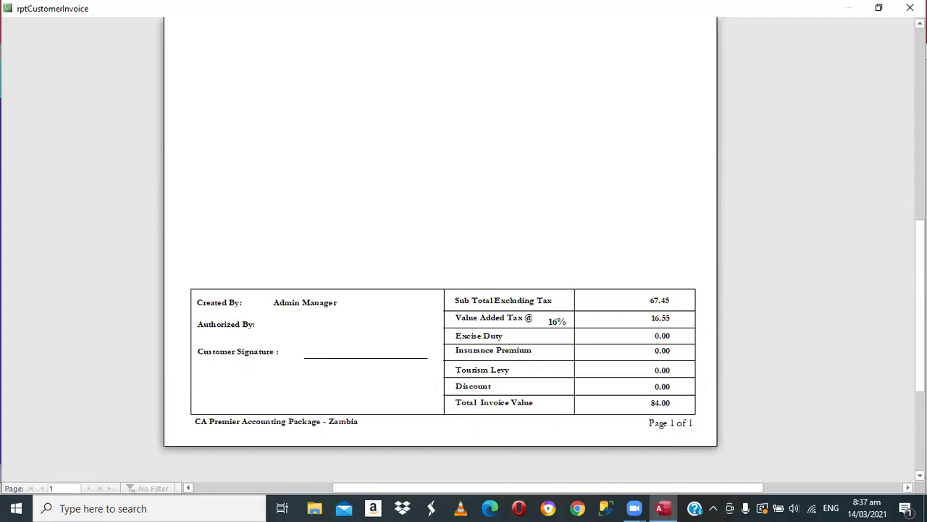
{"action": "scroll", "coordinate": [441, 247], "scroll_direction": "up", "scroll_amount": 3}
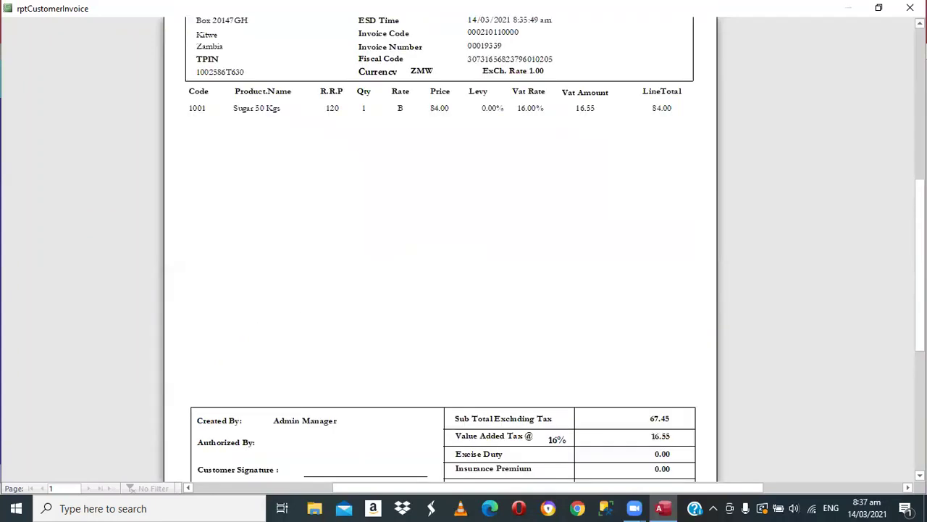
{"action": "scroll", "coordinate": [441, 246], "scroll_direction": "up", "scroll_amount": 6}
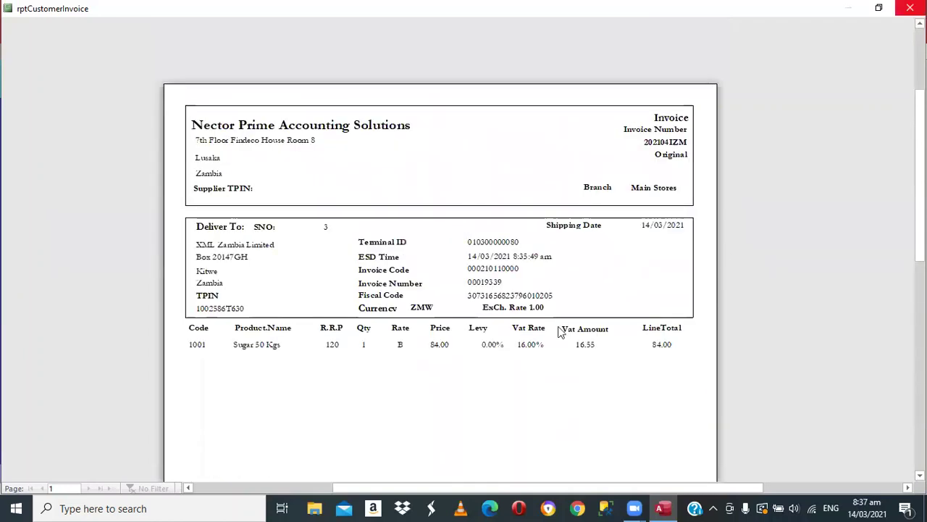
{"action": "key", "text": "Escape"}
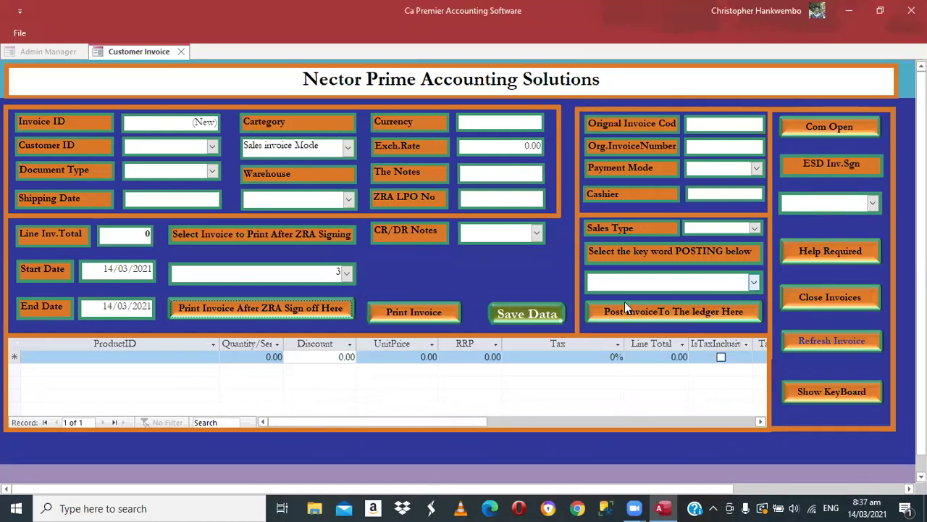
- Post invoice 3 to the ledger, confirm the message, and close the Customer Invoice form
{"action": "left_click", "coordinate": [649, 311]}
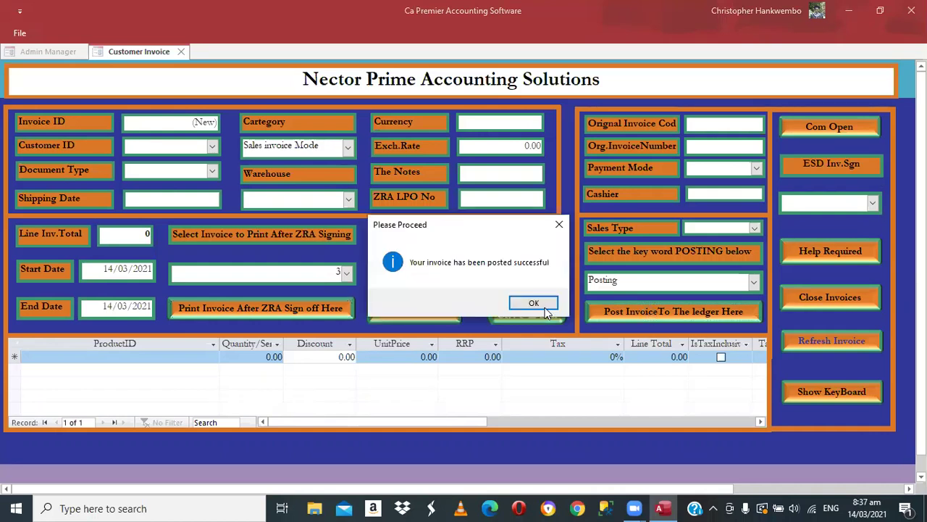
{"action": "left_click", "coordinate": [540, 304]}
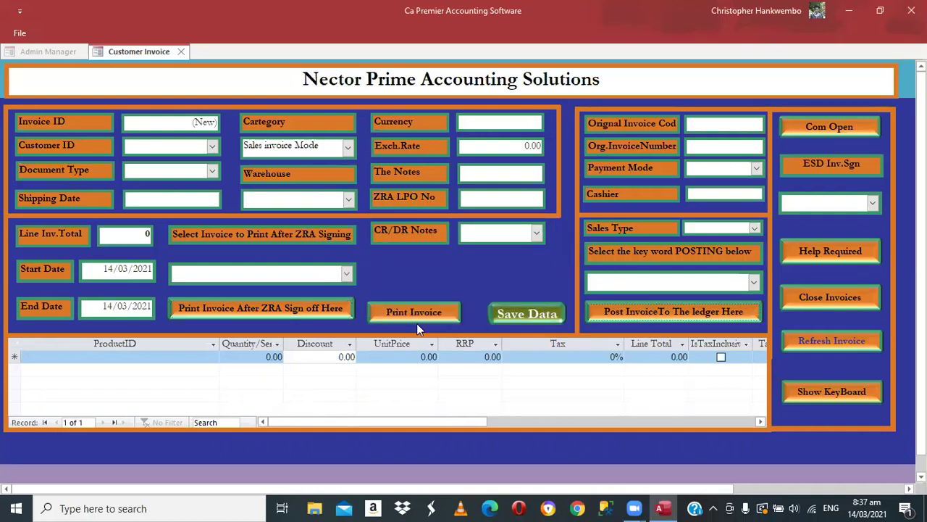
{"action": "left_click", "coordinate": [811, 299]}
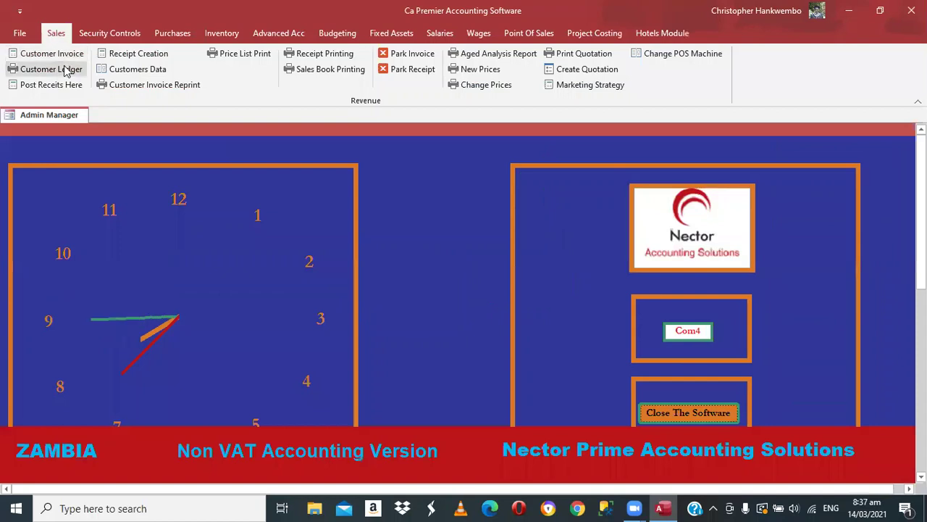
- Set the customer ledger to 14/03/2021–14/03/2021 for XML Zambia Limited on Debtors Control
{"action": "left_click", "coordinate": [65, 69]}
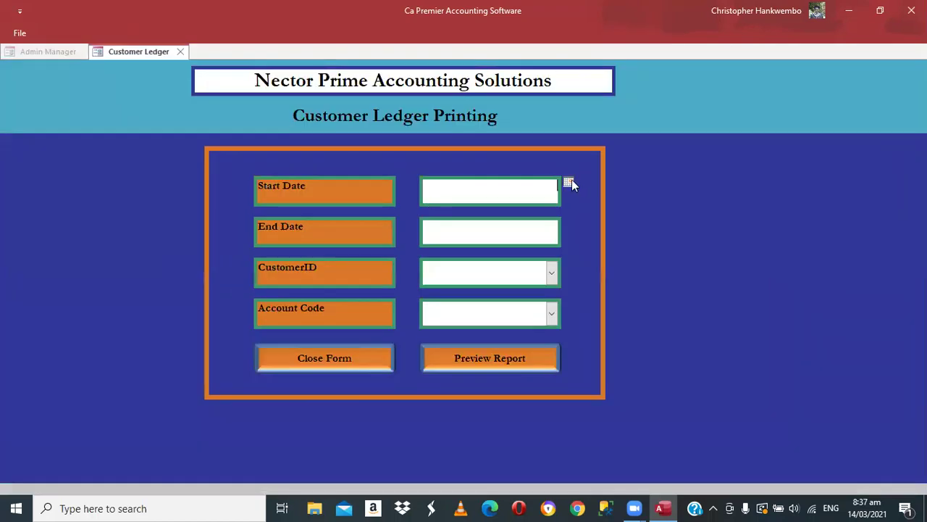
{"action": "key", "text": "alt+Down"}
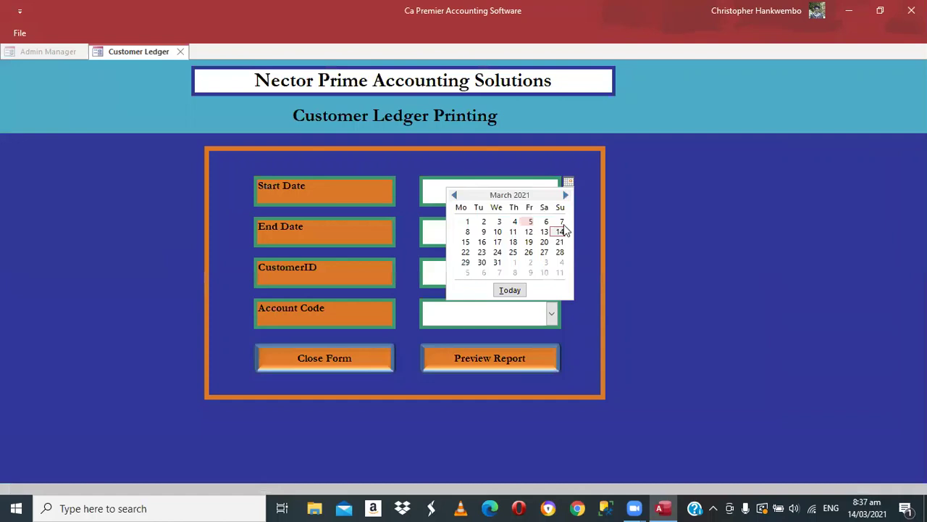
{"action": "left_click", "coordinate": [560, 231]}
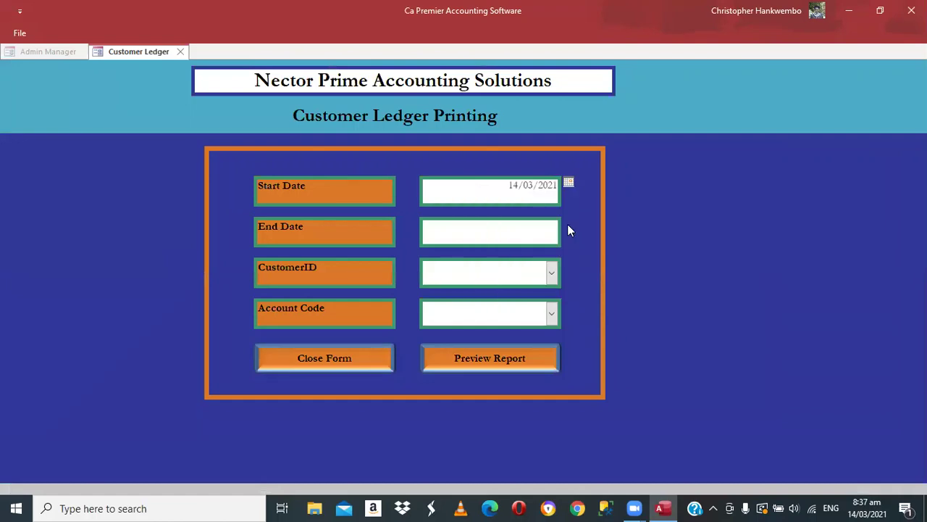
{"action": "key", "text": "Tab"}
{"action": "key", "text": "alt+Down"}
{"action": "left_click", "coordinate": [559, 272]}
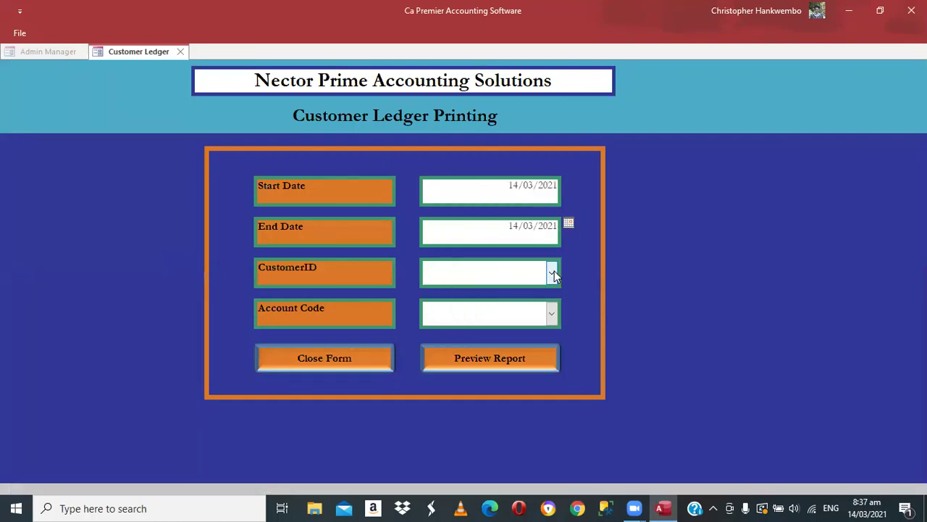
{"action": "key", "text": "alt+Down"}
{"action": "key", "text": "Down"}
{"action": "key", "text": "Return"}
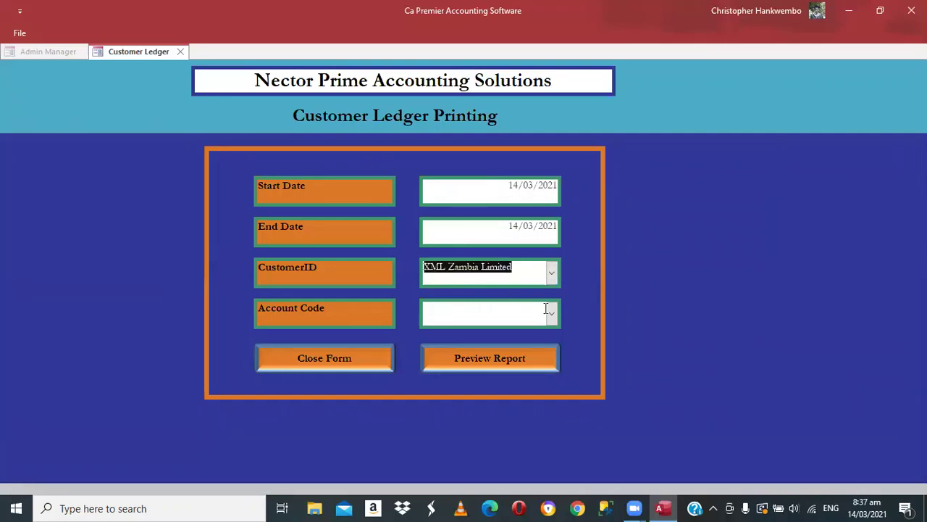
{"action": "left_click", "coordinate": [552, 316]}
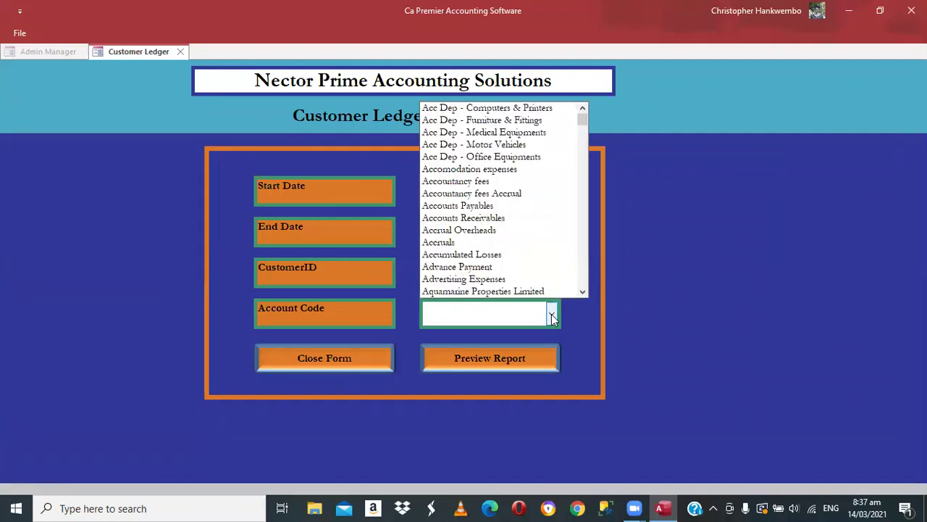
{"action": "type", "text": "debtors Control"}
{"action": "key", "text": "Return"}
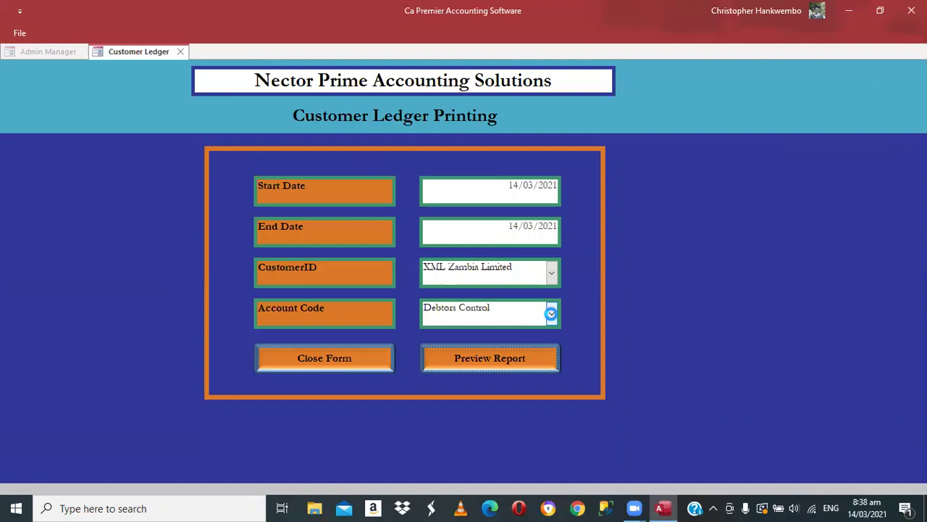
- Preview the customer ledger, check the 84.00 balance, then close the preview
{"action": "key", "text": "Return"}
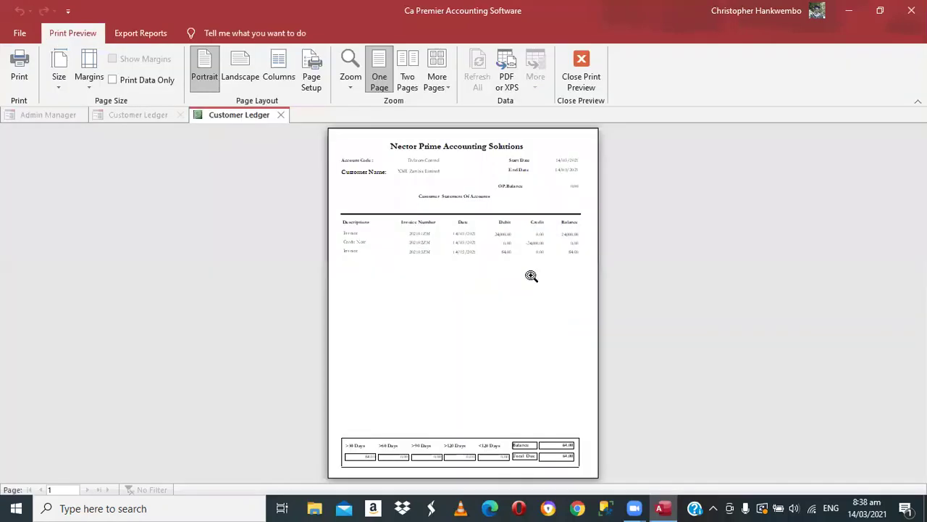
{"action": "left_click", "coordinate": [605, 321]}
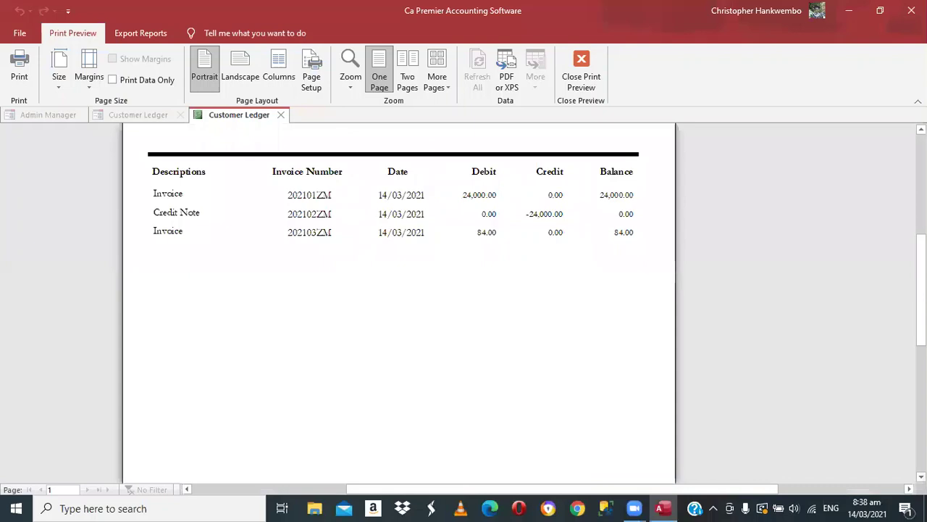
{"action": "scroll", "coordinate": [398, 301], "scroll_direction": "down", "scroll_amount": 5}
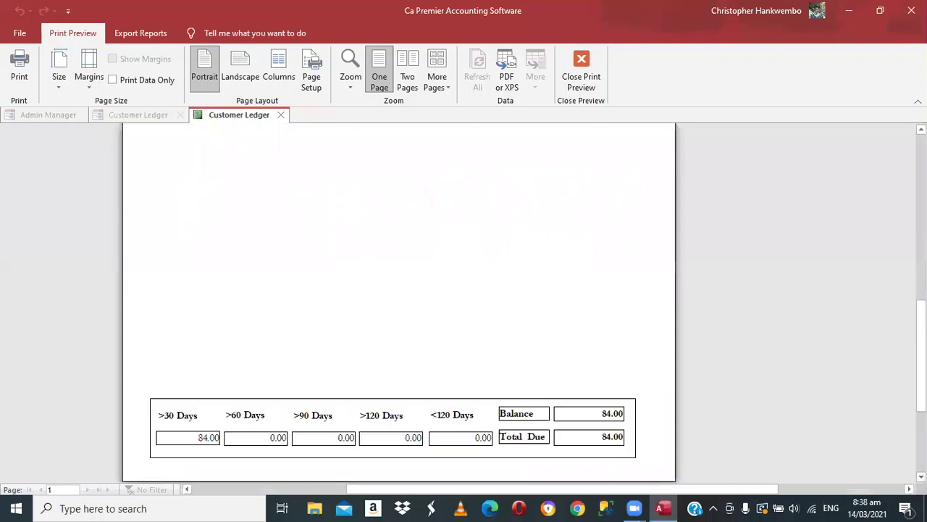
{"action": "left_click", "coordinate": [579, 81]}
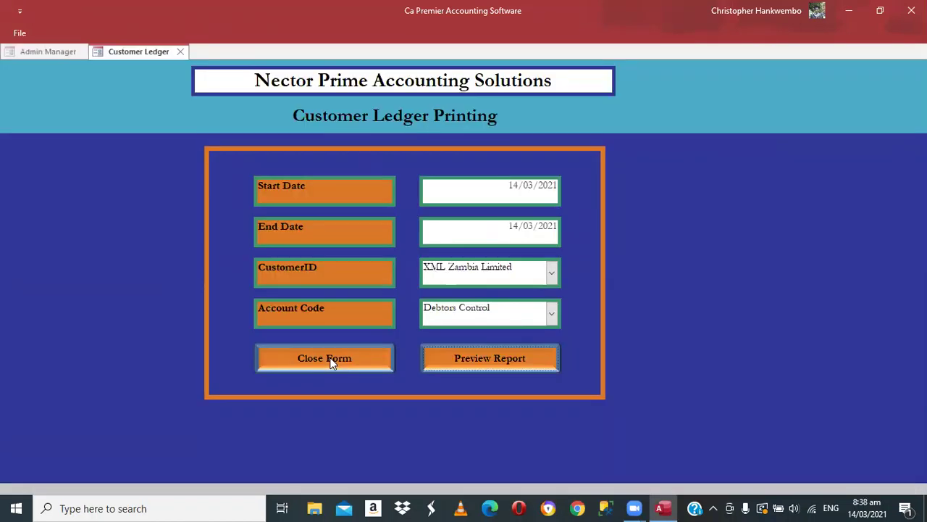
- Close the ledger form and preview the sales daybook for 14/03/2021 from Main Stores
{"action": "left_click", "coordinate": [331, 358]}
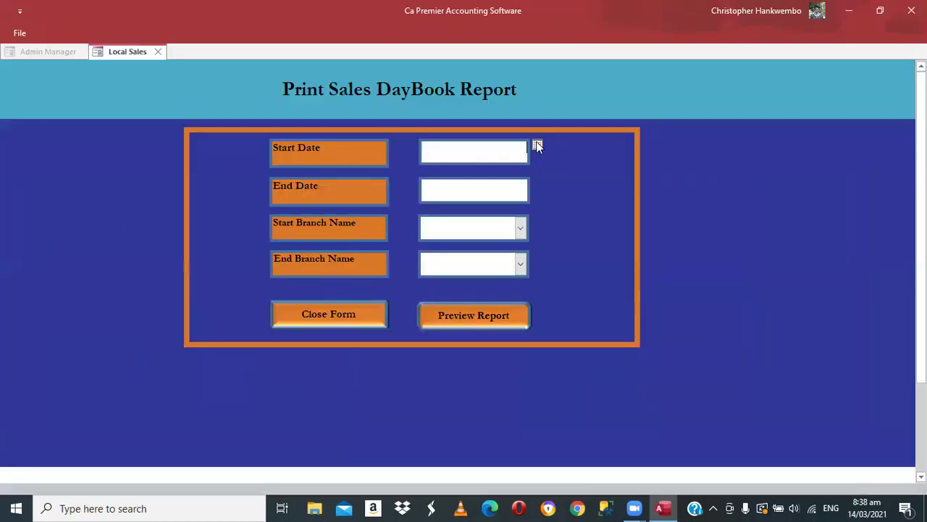
{"action": "left_click", "coordinate": [537, 144]}
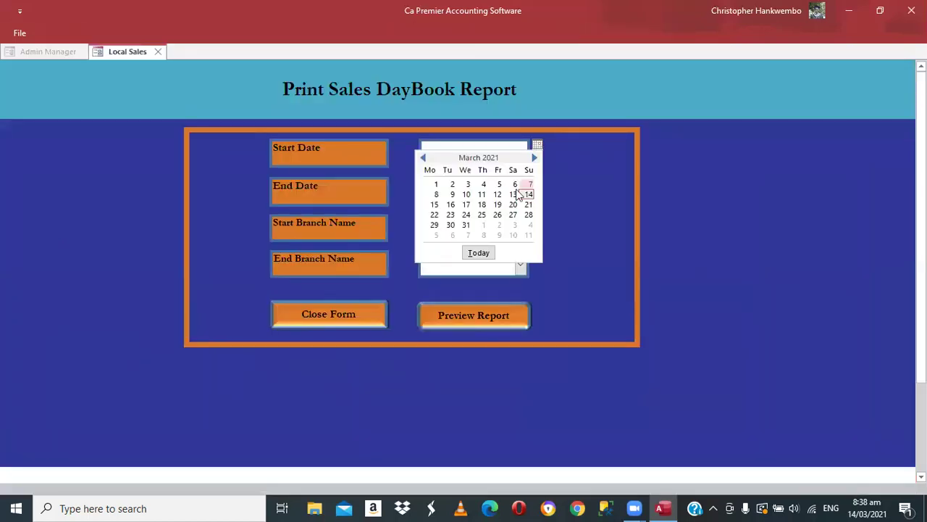
{"action": "left_click", "coordinate": [529, 194]}
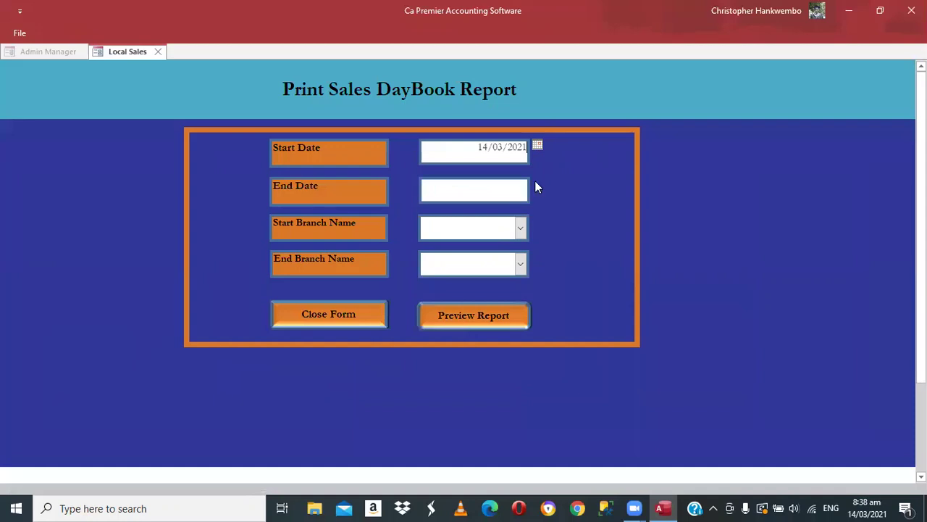
{"action": "left_click", "coordinate": [535, 182]}
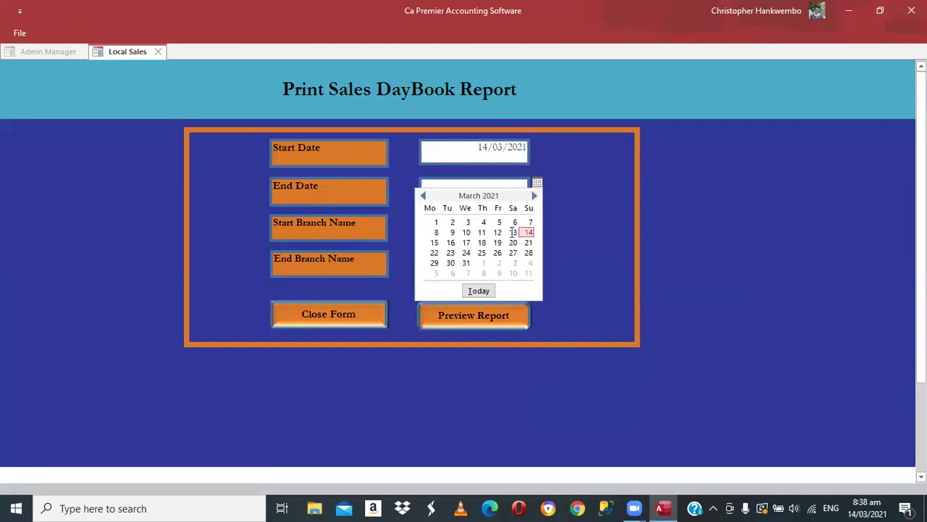
{"action": "left_click", "coordinate": [528, 232]}
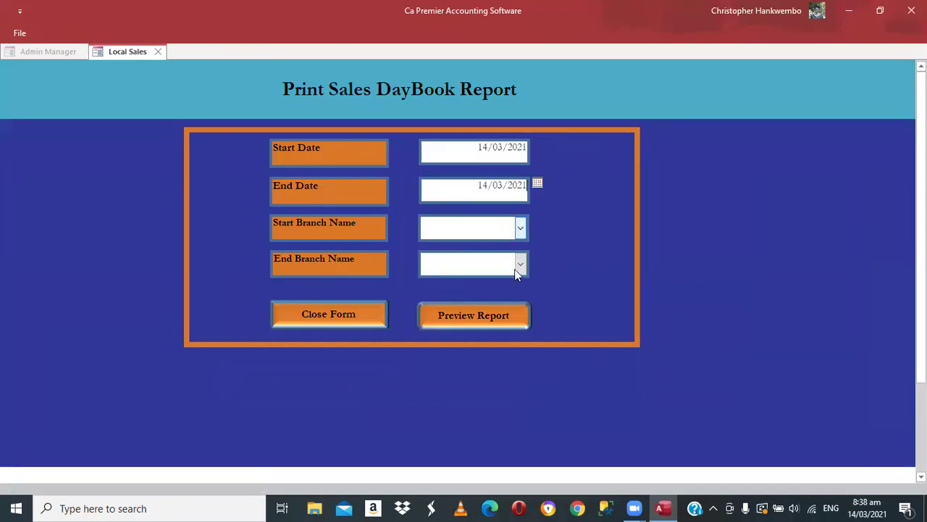
{"action": "key", "text": "Tab"}
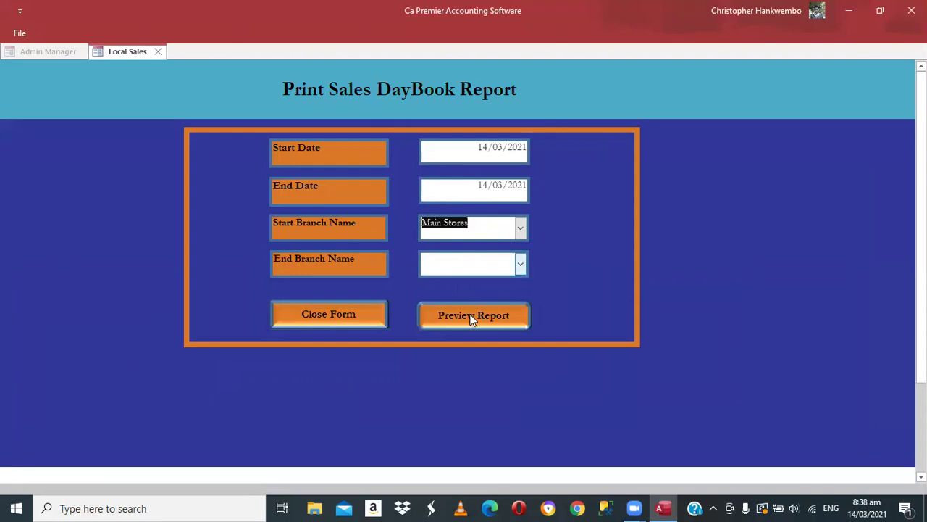
{"action": "left_click", "coordinate": [473, 316]}
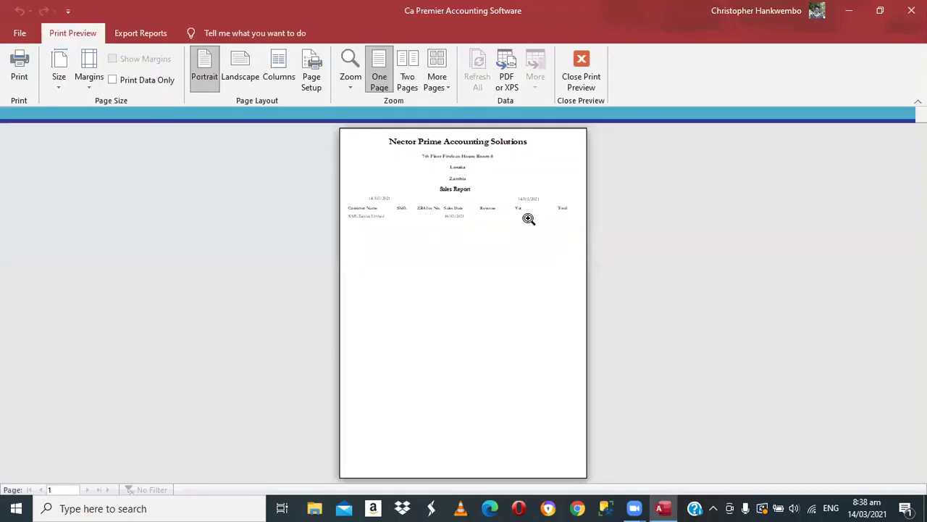
- Zoom in to verify three XML Zambia Limited entries totalling 84.00, then close the preview
{"action": "left_click", "coordinate": [584, 347]}
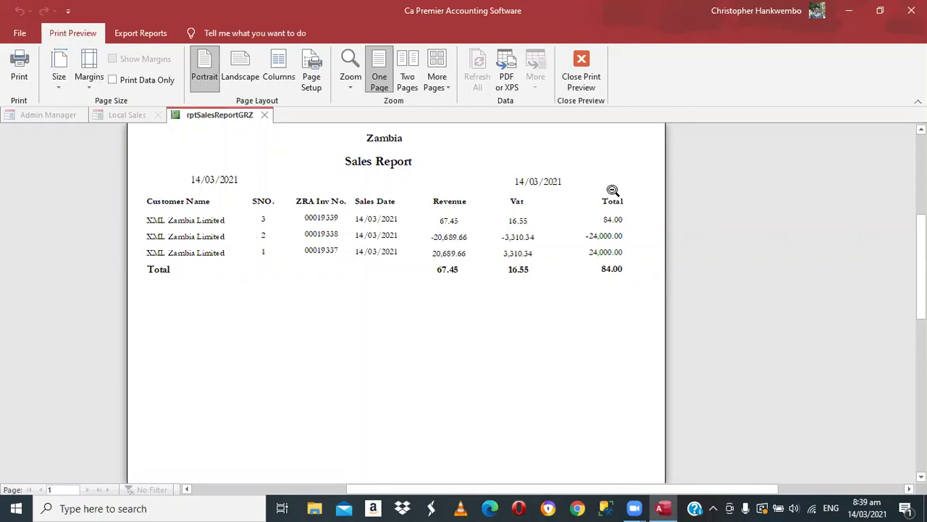
{"action": "left_click", "coordinate": [580, 76]}
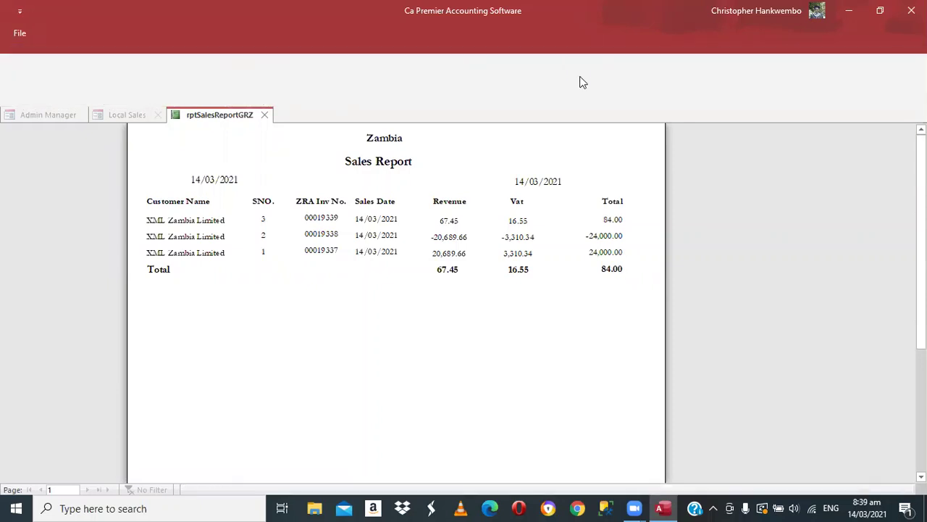